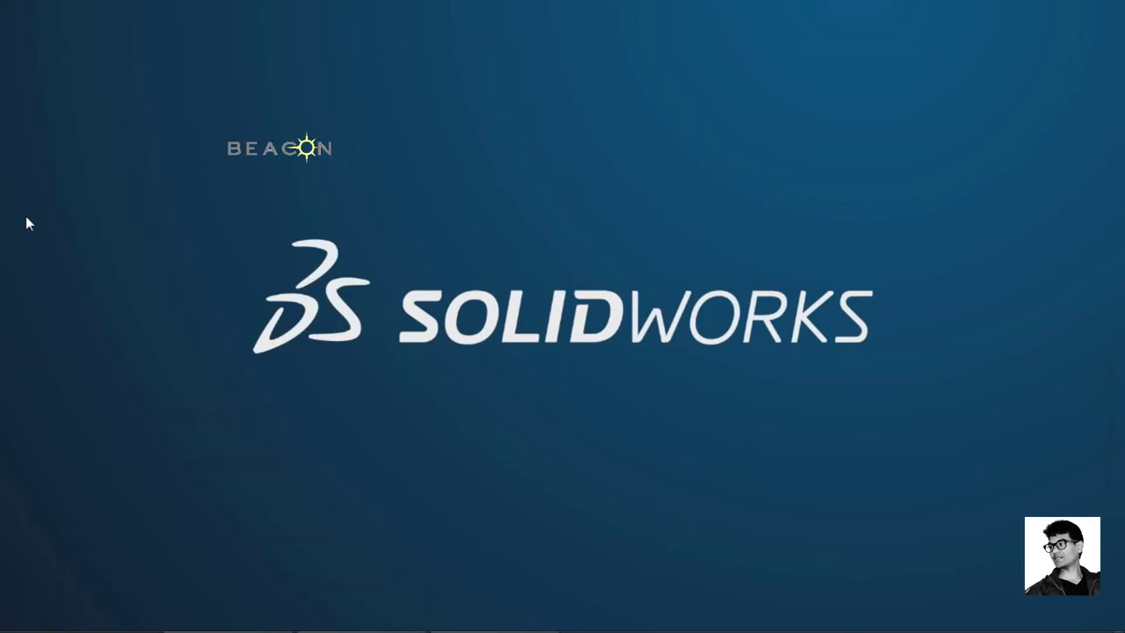
Refresh the desktop twice and bring the SOLIDWORKS 2018 window back into view.
{"action": "right_click", "coordinate": [26, 215]}
{"action": "left_click", "coordinate": [67, 261]}
{"action": "right_click", "coordinate": [60, 243]}
{"action": "left_click", "coordinate": [93, 291]}
{"action": "left_click", "coordinate": [273, 623]}
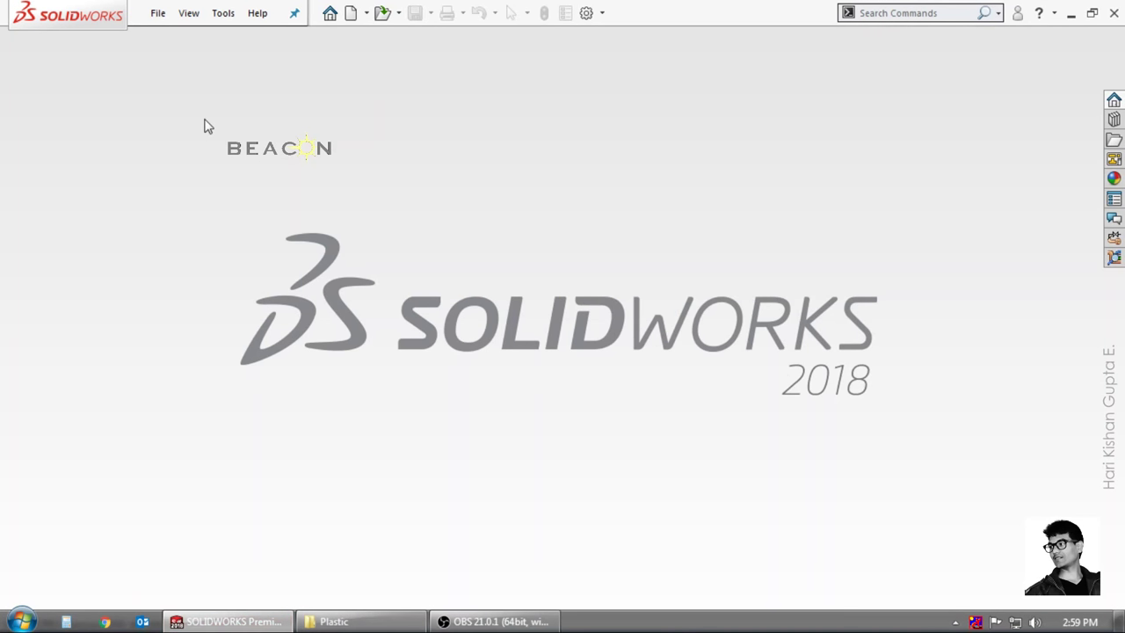
Start a new Assembly document and load Cavity_1, Cavity_2 and Plastic part from the Plastic folder.
{"action": "left_click", "coordinate": [349, 12]}
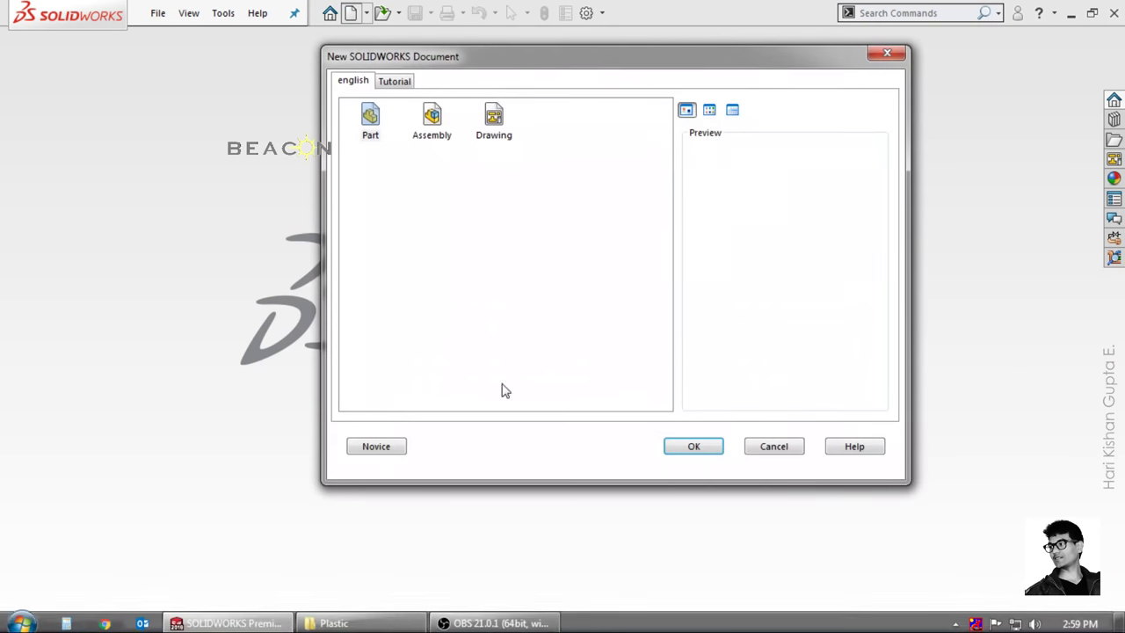
{"action": "double_click", "coordinate": [432, 117]}
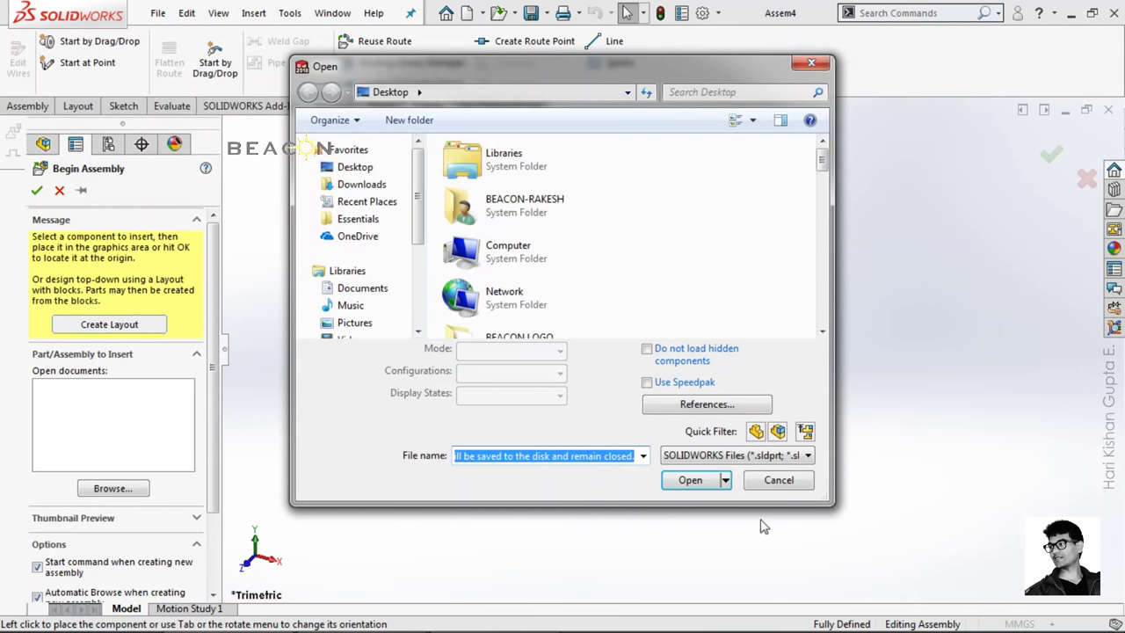
{"action": "left_click_drag", "start_coordinate": [822, 163], "coordinate": [835, 198]}
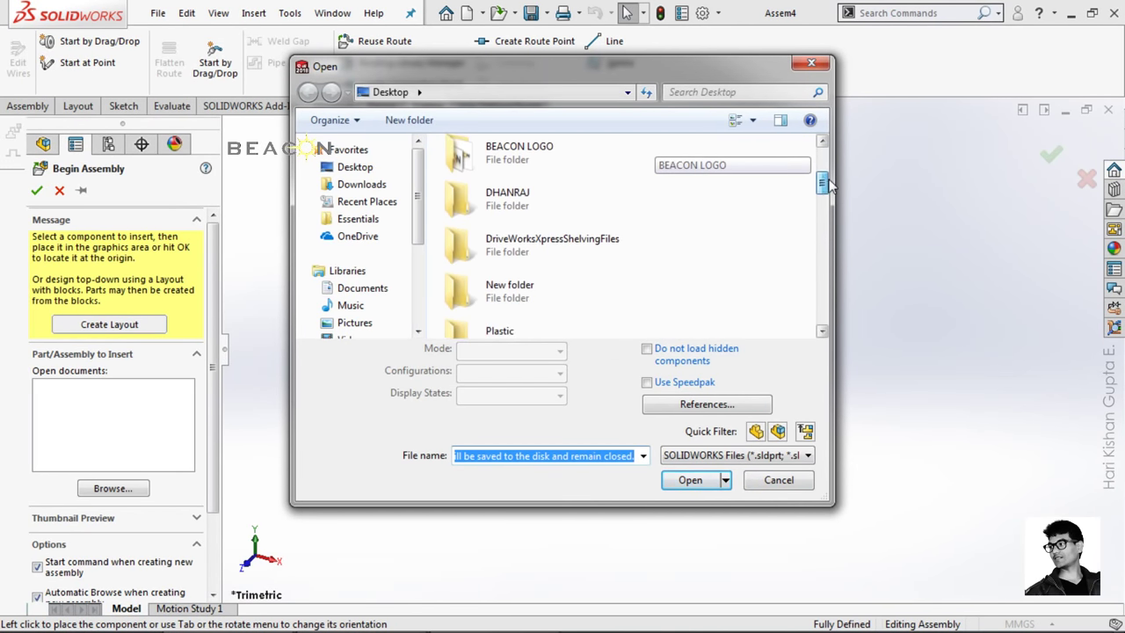
{"action": "double_click", "coordinate": [570, 230]}
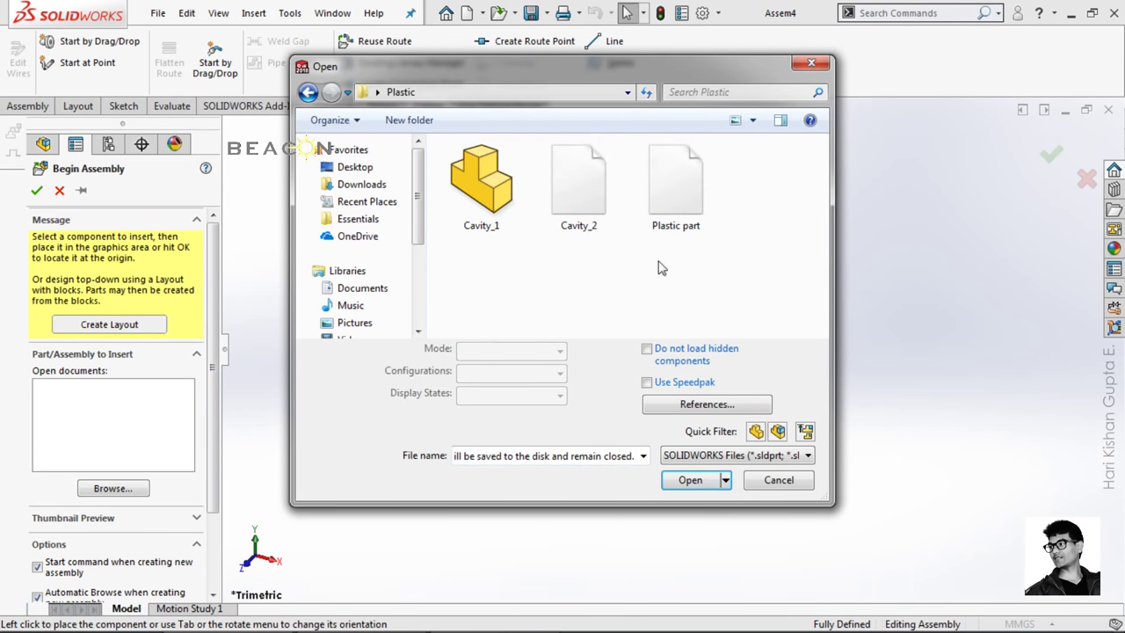
{"action": "left_click_drag", "start_coordinate": [734, 259], "coordinate": [466, 246]}
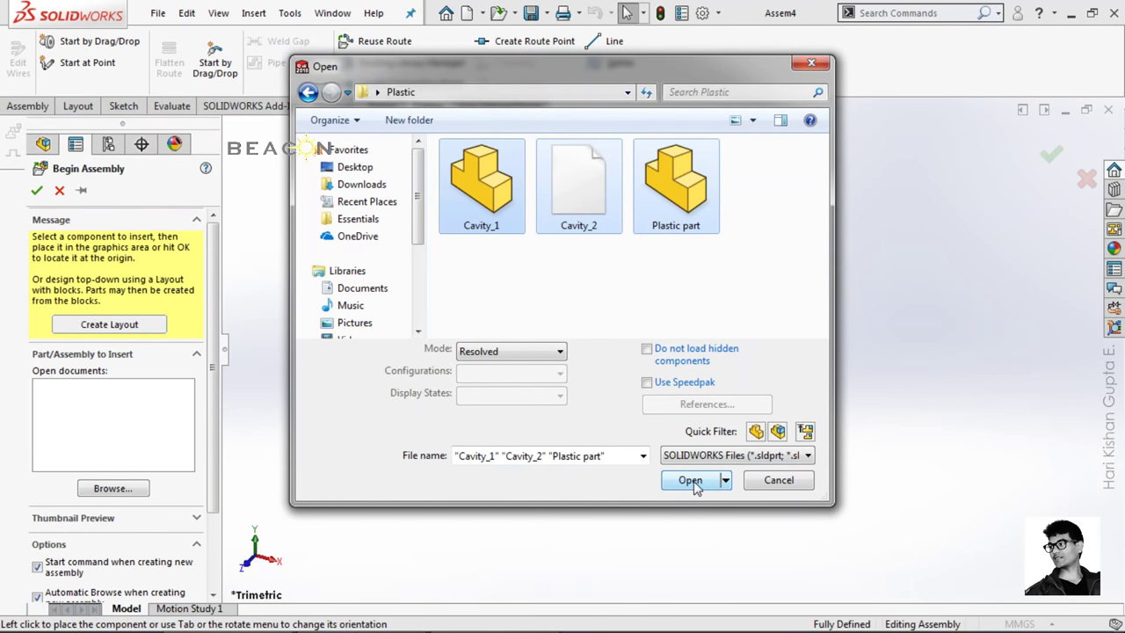
{"action": "left_click", "coordinate": [693, 482]}
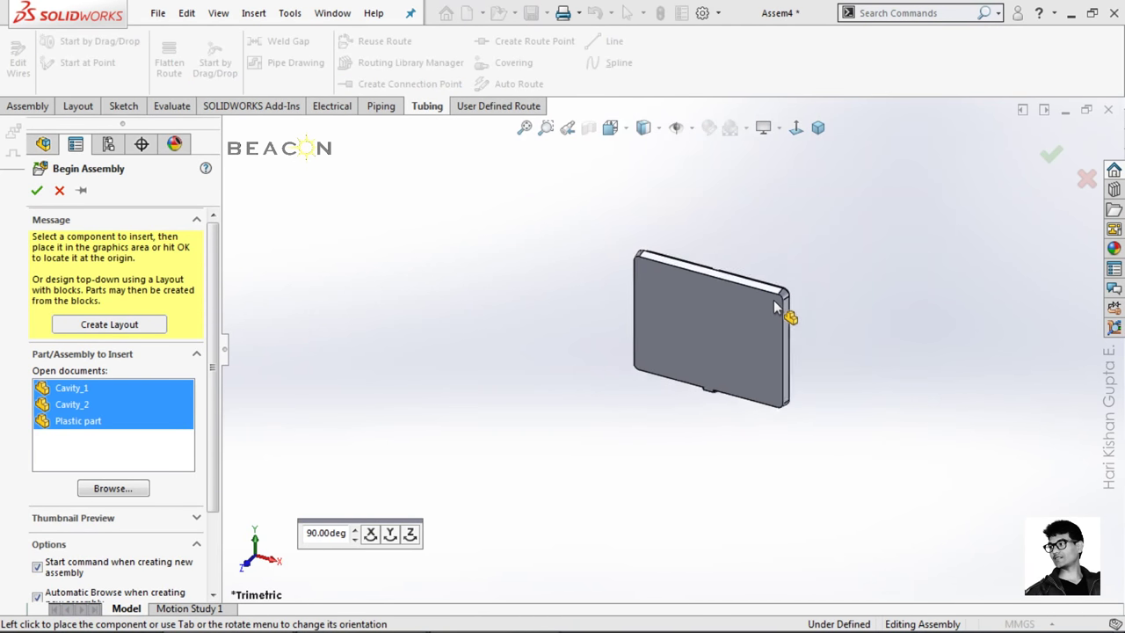
Rotate the component preview 90° about Y, then about Z until the plate lies flat.
{"action": "left_click", "coordinate": [390, 534]}
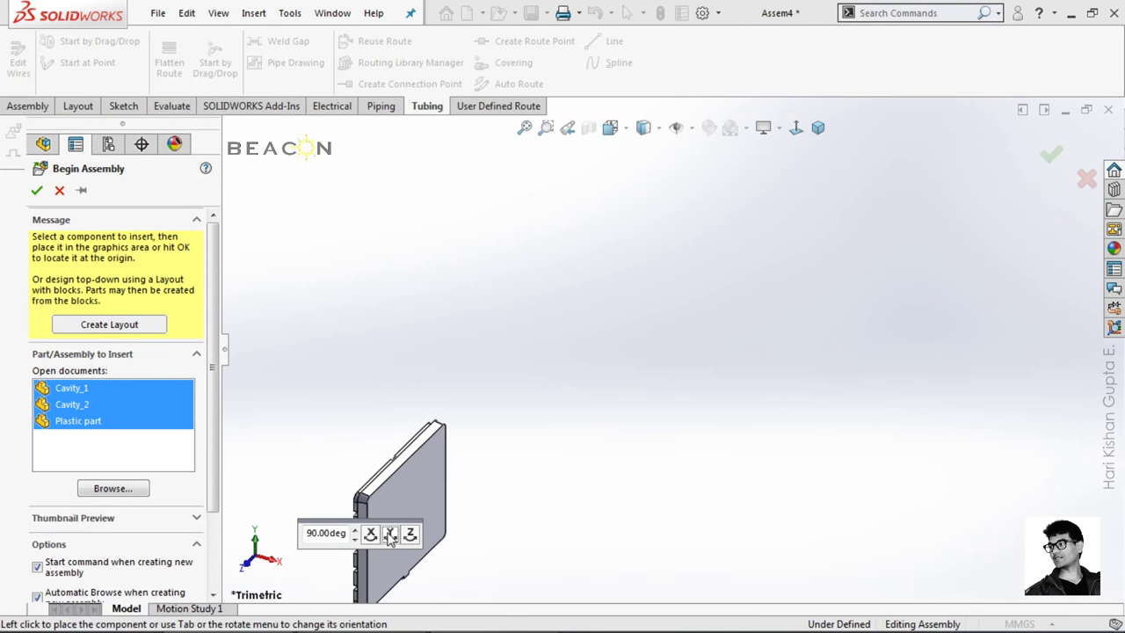
{"action": "left_click", "coordinate": [410, 534]}
{"action": "left_click", "coordinate": [409, 535]}
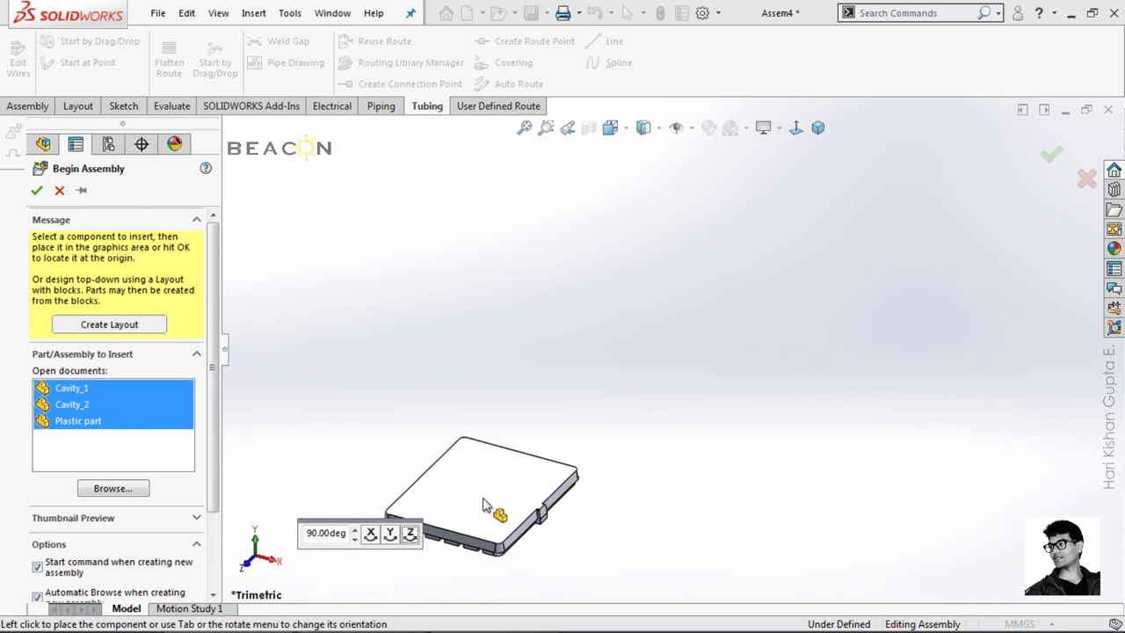
{"action": "left_click", "coordinate": [409, 534]}
{"action": "left_click", "coordinate": [409, 534]}
{"action": "left_click", "coordinate": [410, 534]}
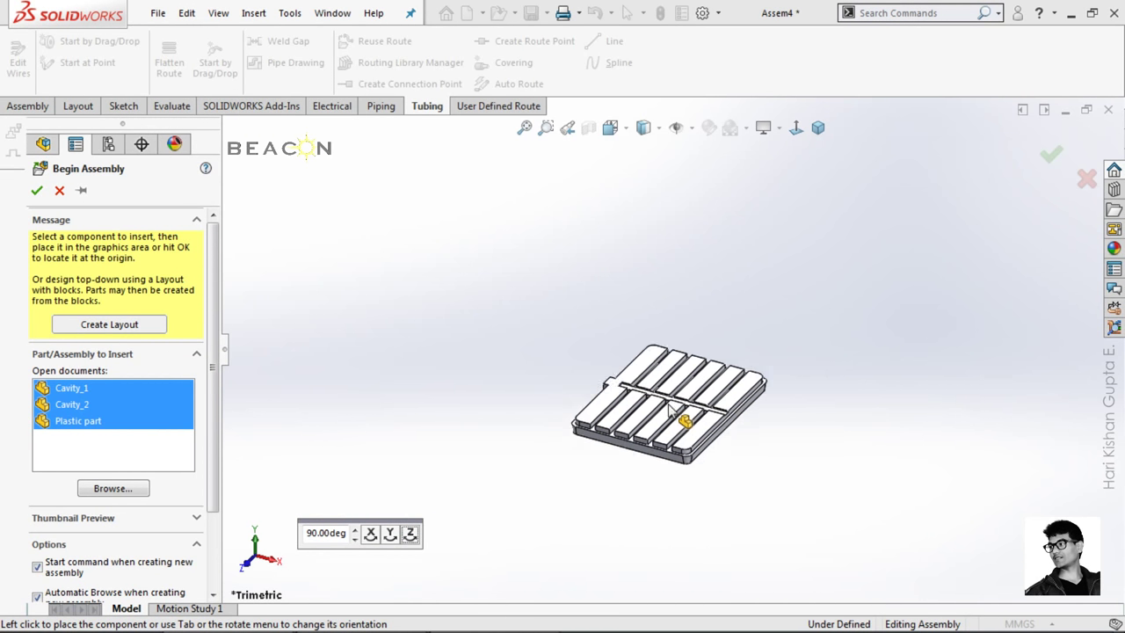
Place Cavity_1 and Cavity_2 side by side, with the Plastic part in its Red configuration below them.
{"action": "left_click", "coordinate": [764, 370]}
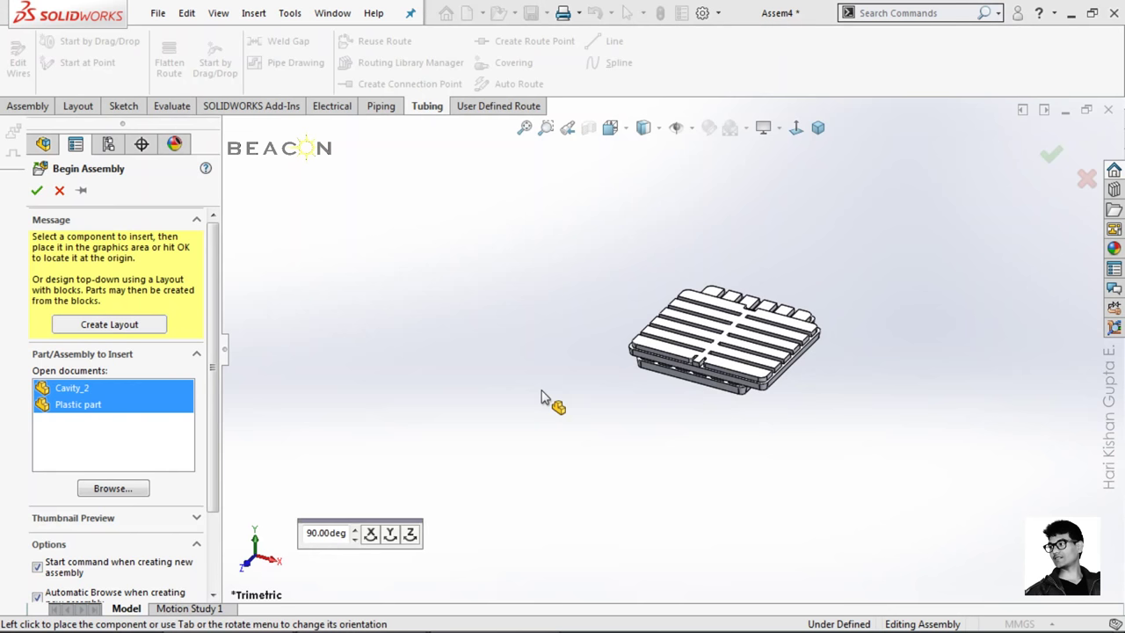
{"action": "left_click", "coordinate": [520, 356]}
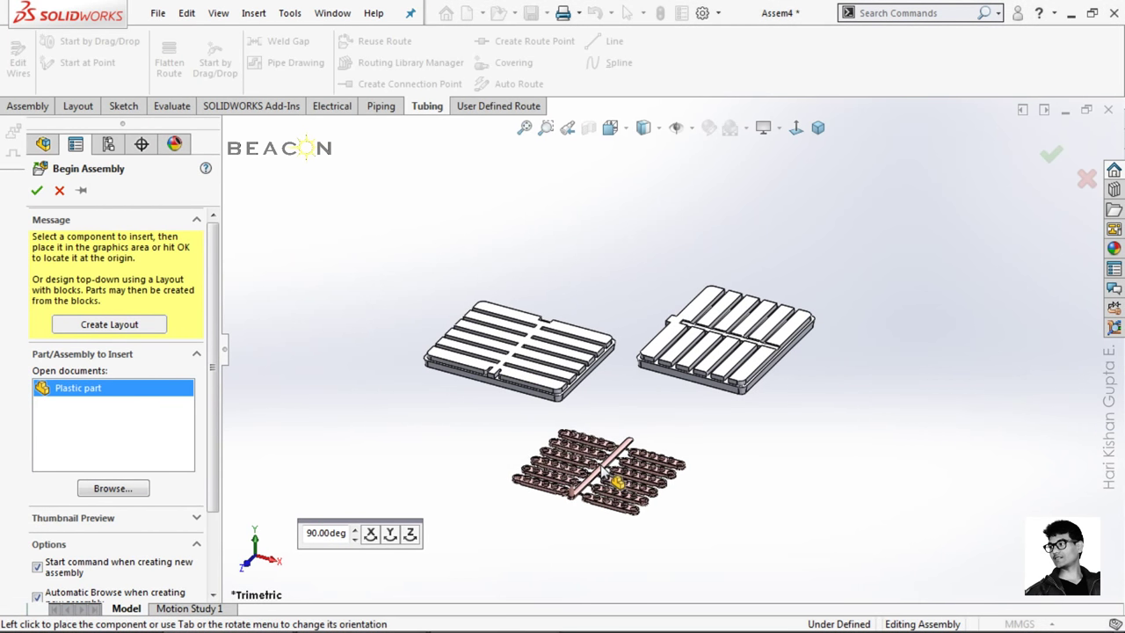
{"action": "left_click", "coordinate": [595, 465]}
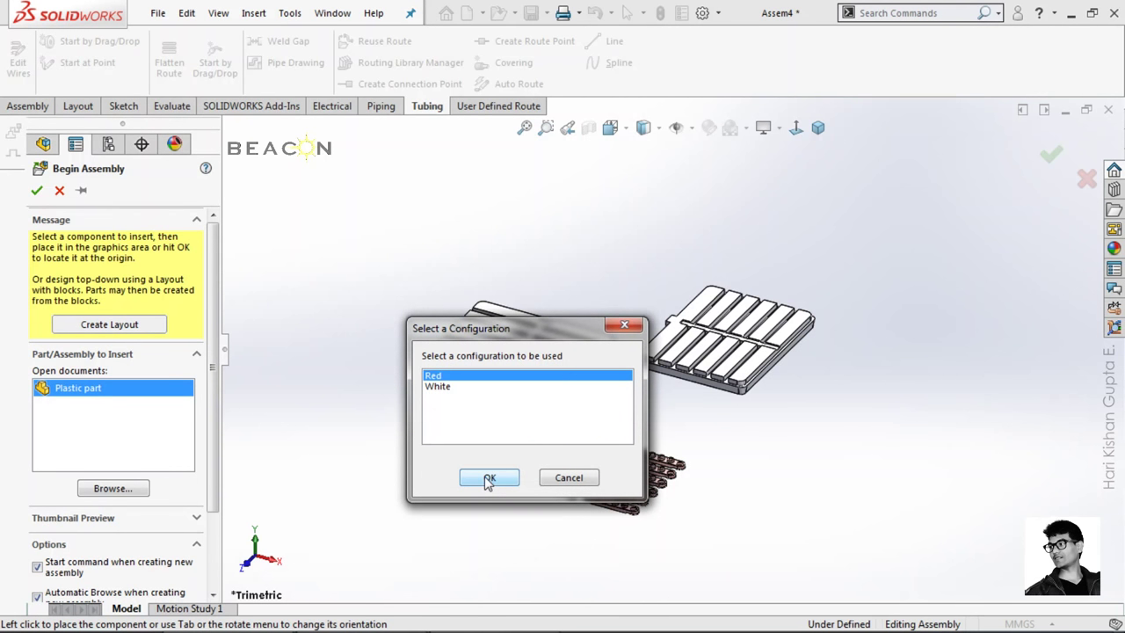
{"action": "left_click", "coordinate": [489, 479]}
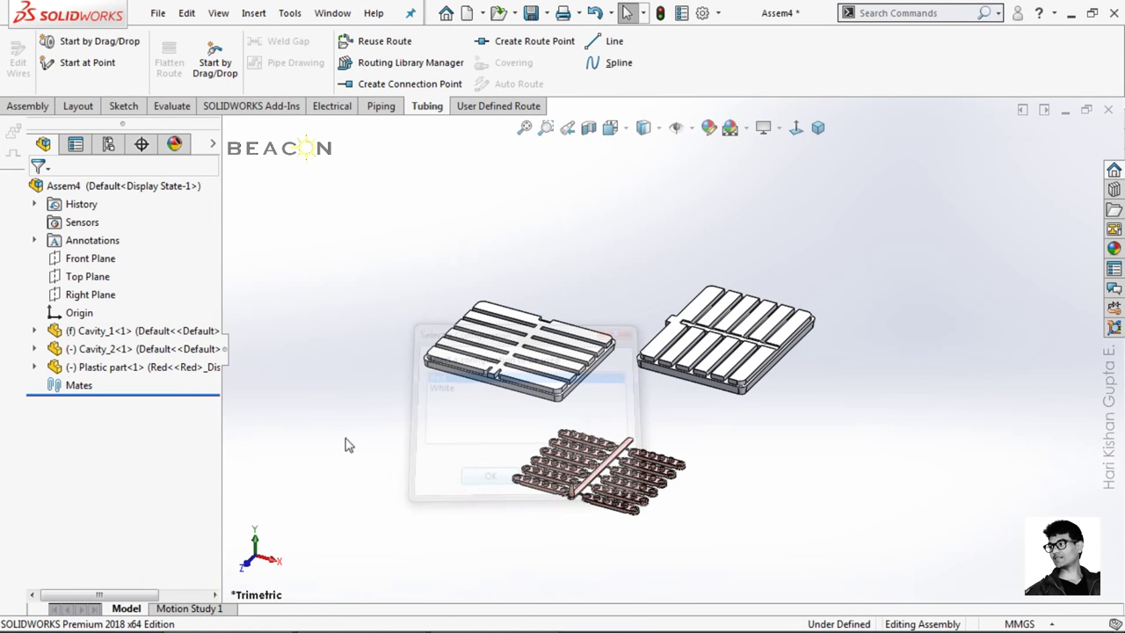
Fit all three parts in the view and set Cavity_1 to Float.
{"action": "key", "text": "f"}
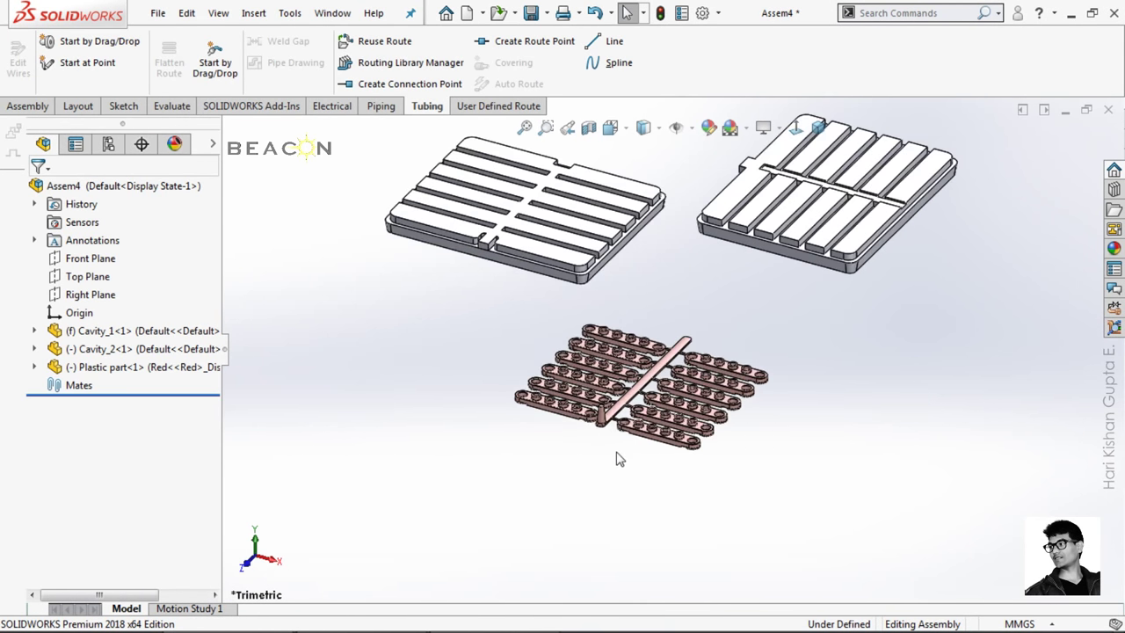
{"action": "scroll", "coordinate": [721, 206], "scroll_direction": "down", "scroll_amount": 2}
{"action": "scroll", "coordinate": [720, 208], "scroll_direction": "down", "scroll_amount": 2}
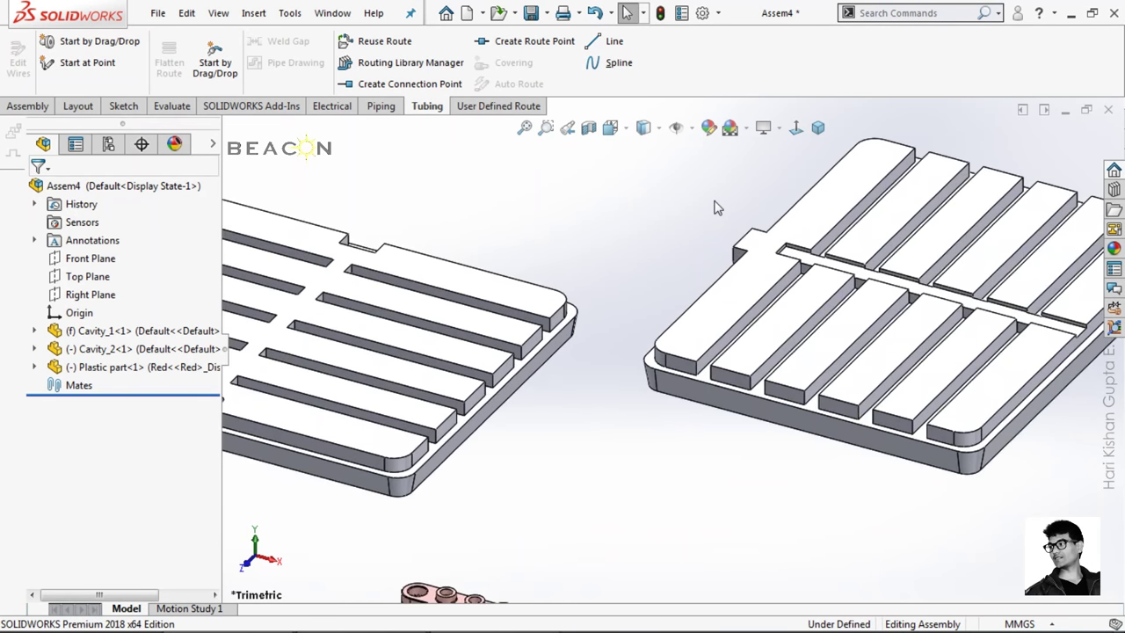
{"action": "scroll", "coordinate": [714, 210], "scroll_direction": "up", "scroll_amount": 1}
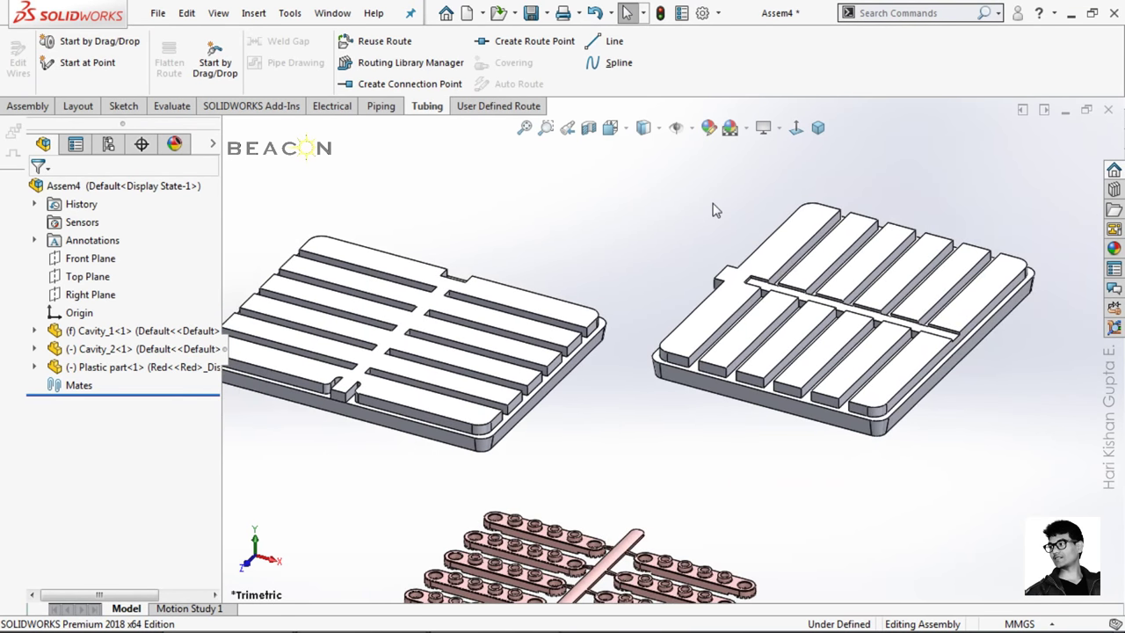
{"action": "scroll", "coordinate": [714, 211], "scroll_direction": "up", "scroll_amount": 2}
{"action": "left_click", "coordinate": [145, 338]}
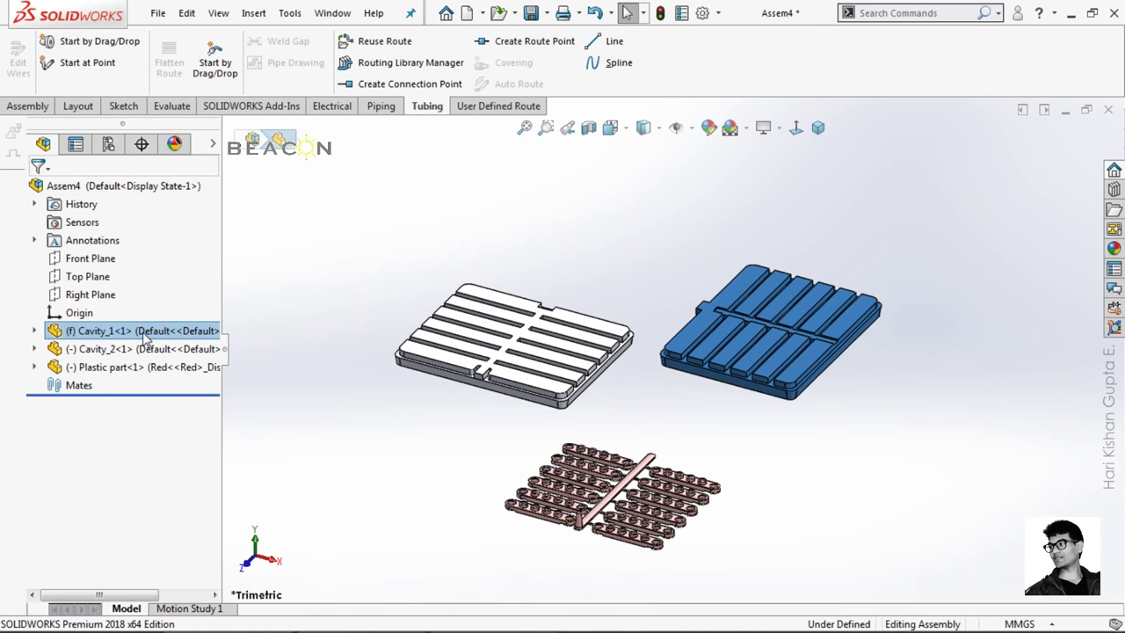
{"action": "right_click", "coordinate": [146, 339]}
{"action": "left_click", "coordinate": [193, 320]}
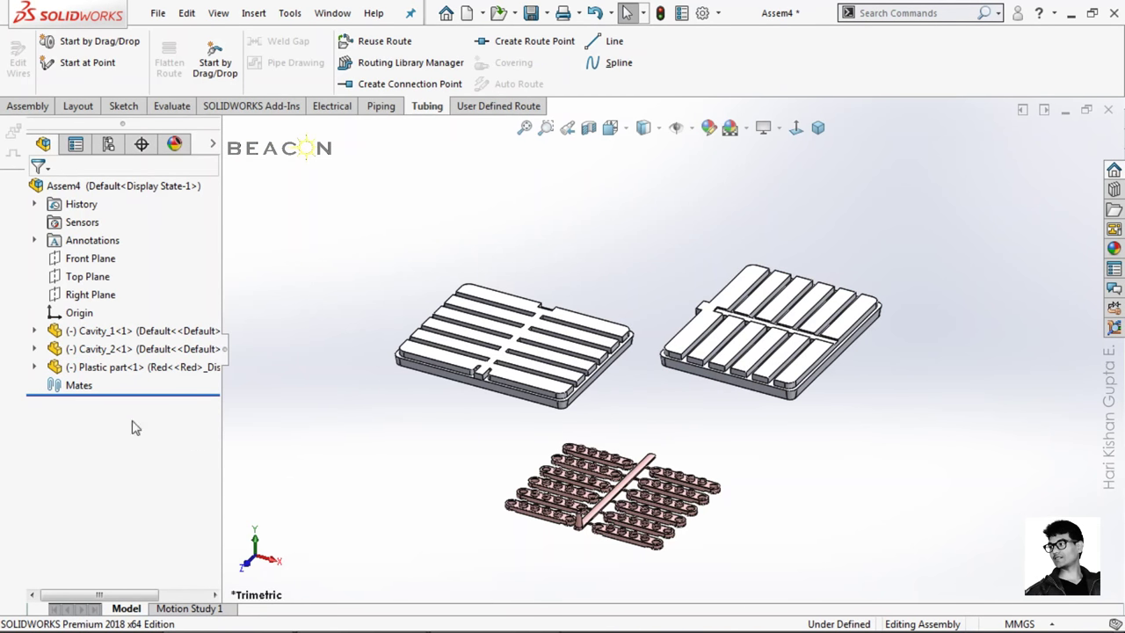
Orbit around the plates to select Cavity_2, then select the assembly's Top Plane.
{"action": "left_click", "coordinate": [95, 351]}
{"action": "left_click", "coordinate": [372, 459]}
{"action": "middle_click_drag", "start_coordinate": [372, 460], "coordinate": [443, 297]}
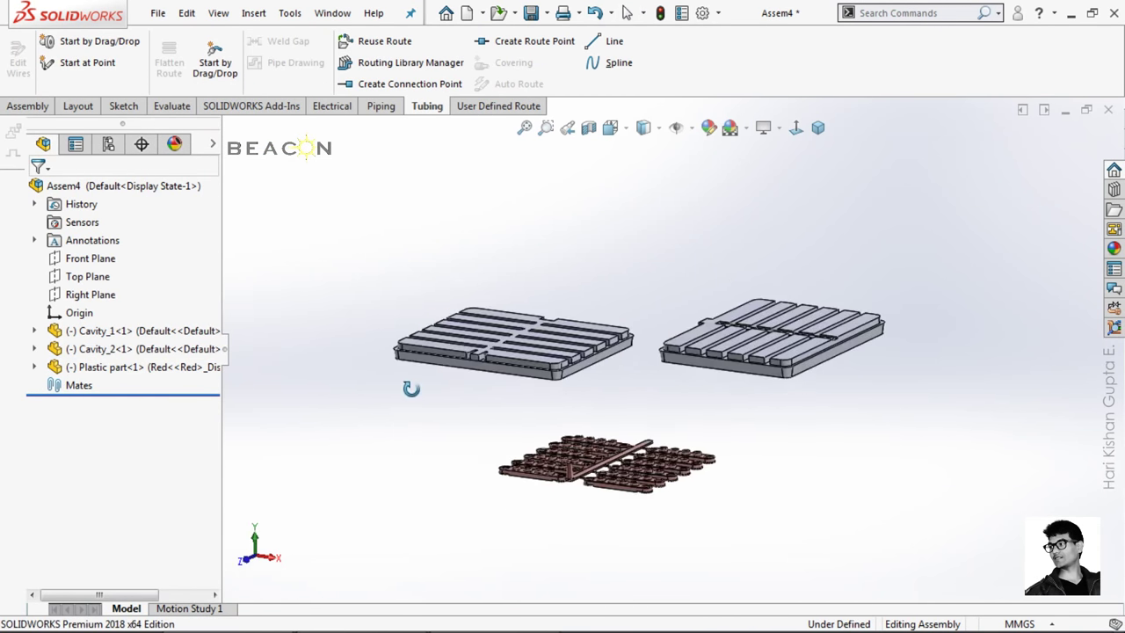
{"action": "left_click", "coordinate": [499, 376]}
{"action": "middle_click_drag", "start_coordinate": [499, 376], "coordinate": [495, 404]}
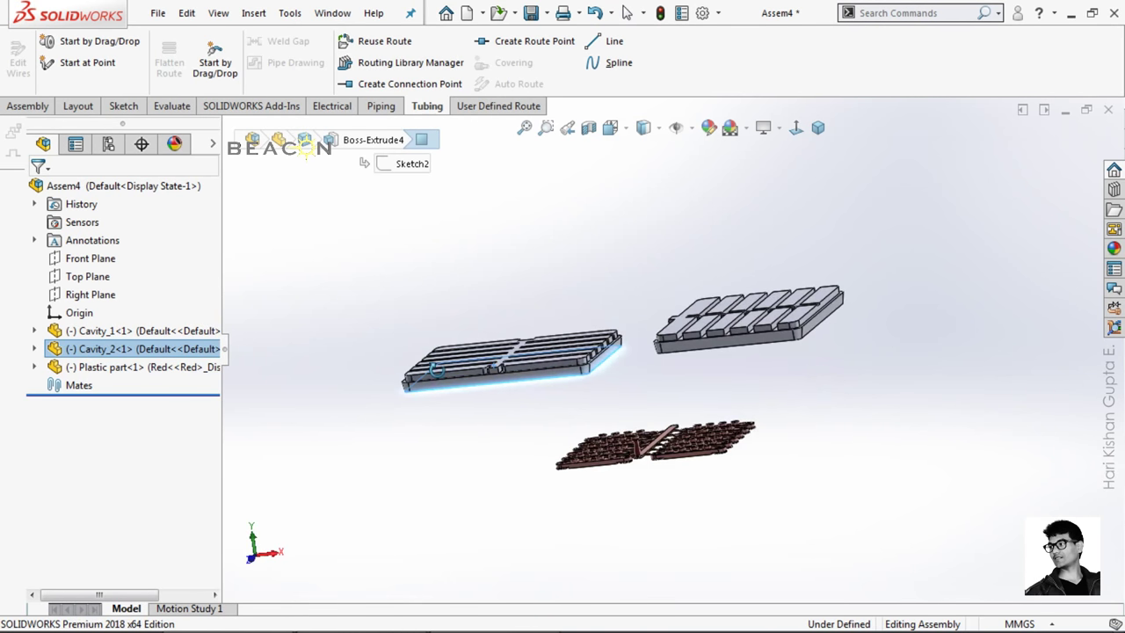
{"action": "left_click", "coordinate": [82, 282]}
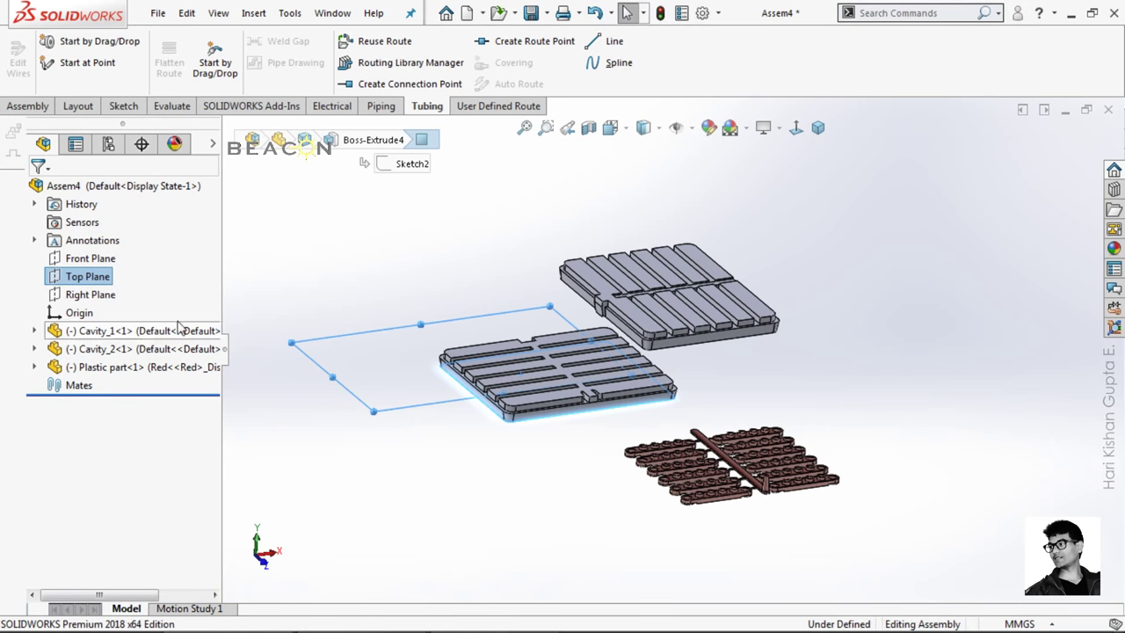
Add a Coincident mate between the Cavity_2 face and the Top Plane.
{"action": "left_click", "coordinate": [28, 106]}
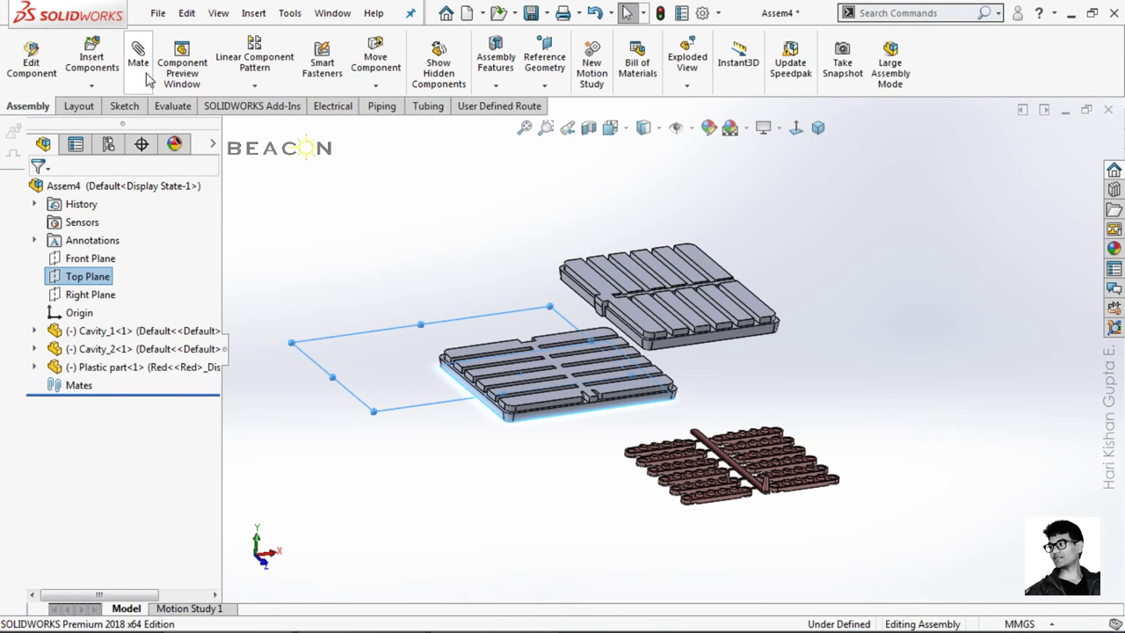
{"action": "left_click", "coordinate": [138, 52]}
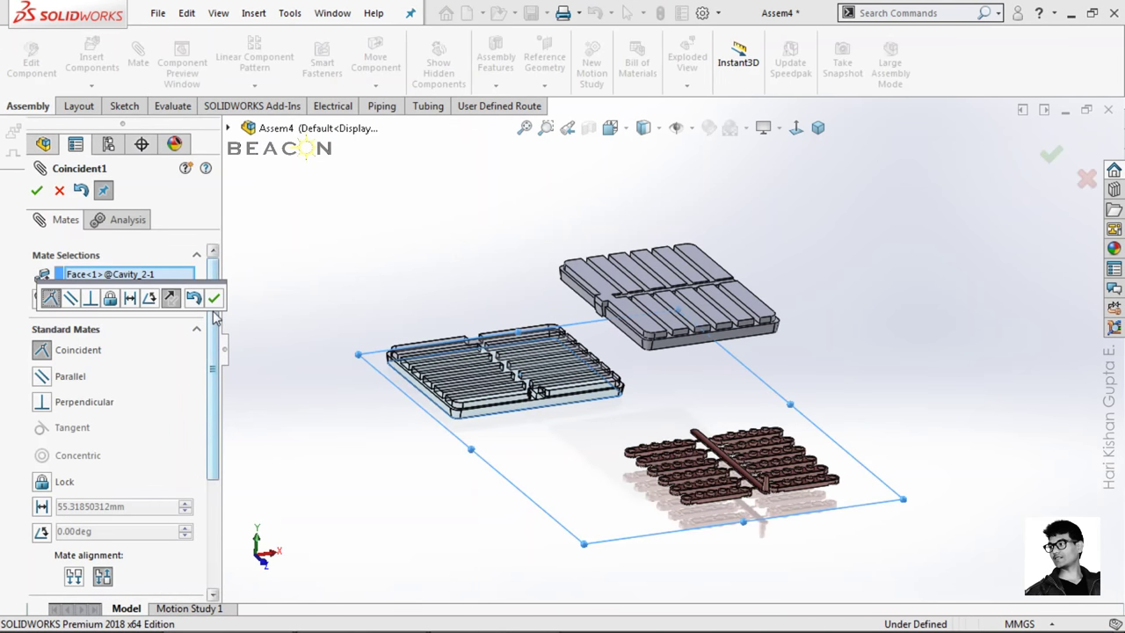
{"action": "left_click", "coordinate": [214, 299]}
Pick two faces on the lower plate for another mate, close the Mate settings, and select a Cavity_2 face.
{"action": "scroll", "coordinate": [494, 410], "scroll_direction": "down", "scroll_amount": 3}
{"action": "scroll", "coordinate": [562, 355], "scroll_direction": "down", "scroll_amount": 2}
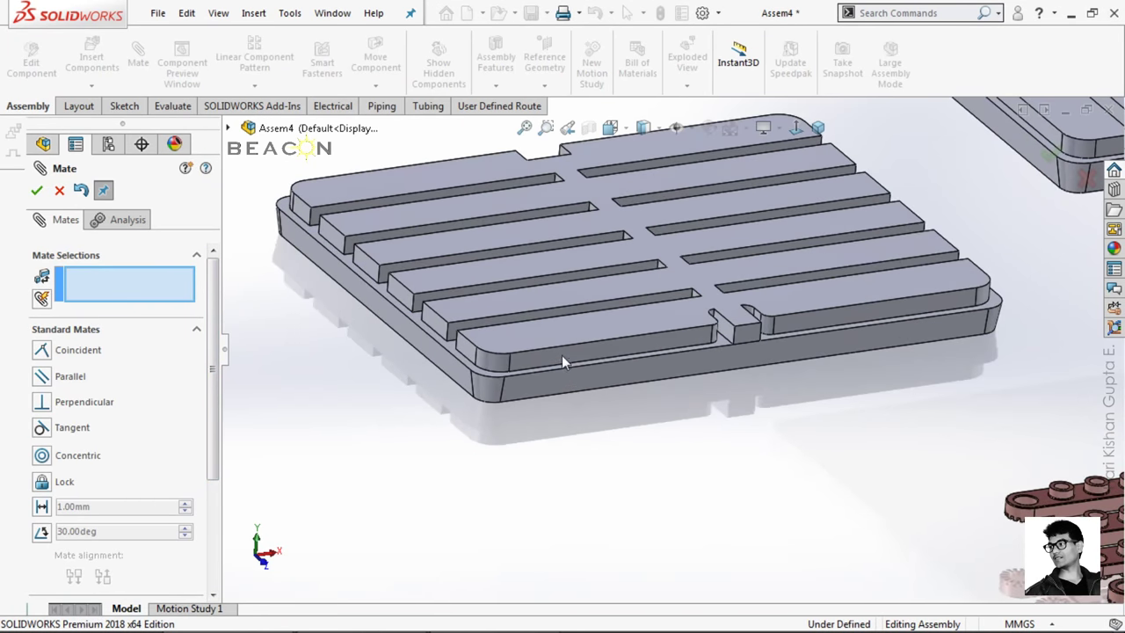
{"action": "left_click", "coordinate": [561, 355]}
{"action": "scroll", "coordinate": [604, 402], "scroll_direction": "up", "scroll_amount": 5}
{"action": "mouse_move", "coordinate": [605, 402]}
{"action": "middle_mouse_down"}
{"action": "mouse_move", "coordinate": [625, 381]}
{"action": "mouse_move", "coordinate": [690, 489]}
{"action": "mouse_move", "coordinate": [653, 465]}
{"action": "middle_mouse_up"}
{"action": "scroll", "coordinate": [642, 397], "scroll_direction": "down", "scroll_amount": 5}
{"action": "left_click", "coordinate": [617, 371]}
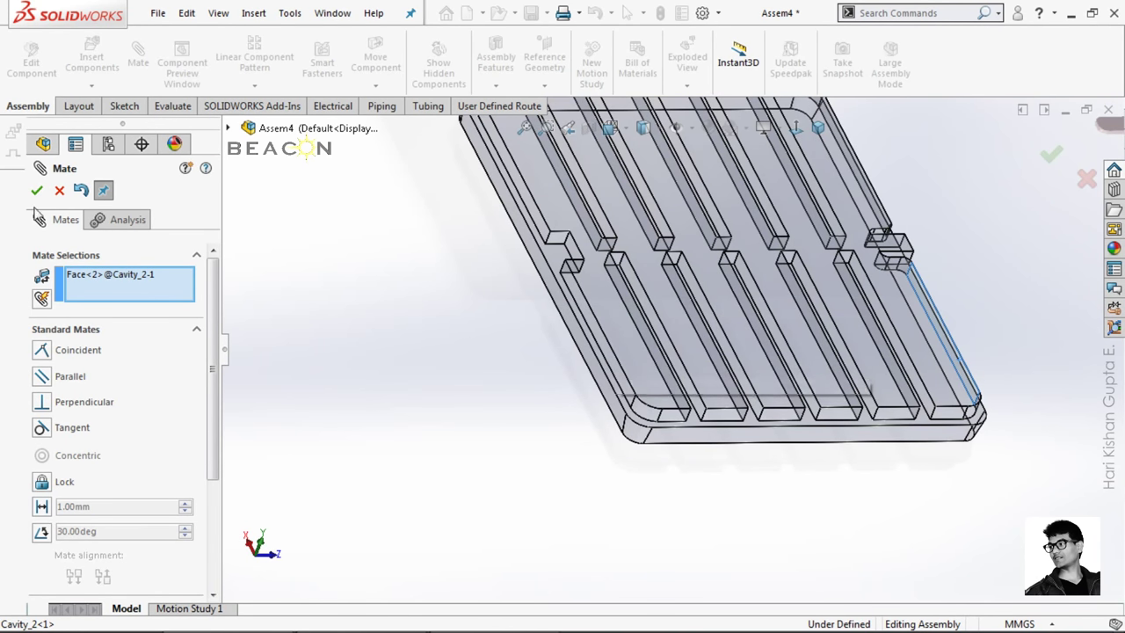
{"action": "left_click", "coordinate": [58, 190]}
{"action": "left_click", "coordinate": [615, 395]}
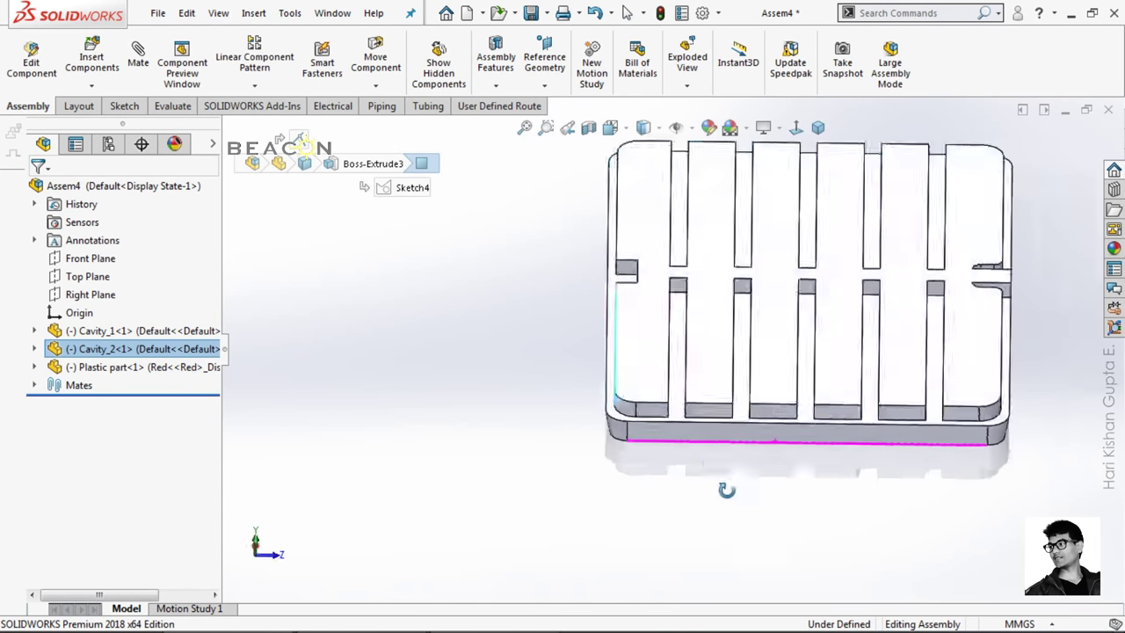
Select the plate's top face and the Right Plane, and view normal to the Right Plane.
{"action": "middle_click_drag", "start_coordinate": [614, 395], "coordinate": [938, 388]}
{"action": "left_click", "coordinate": [946, 375]}
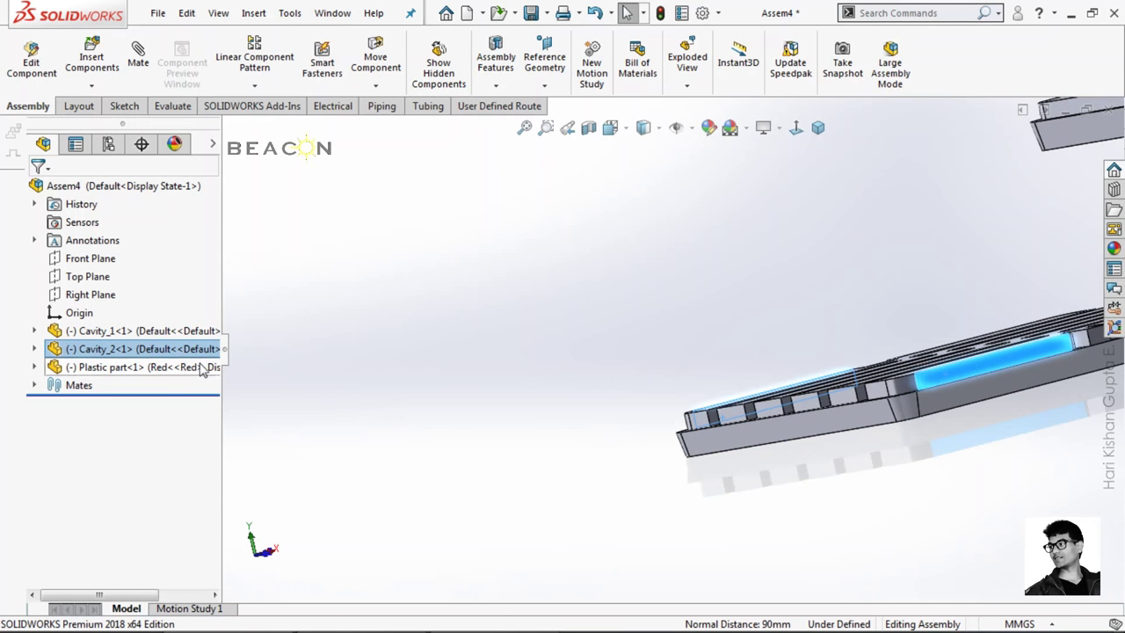
{"action": "left_click", "coordinate": [76, 299], "text": "ctrl"}
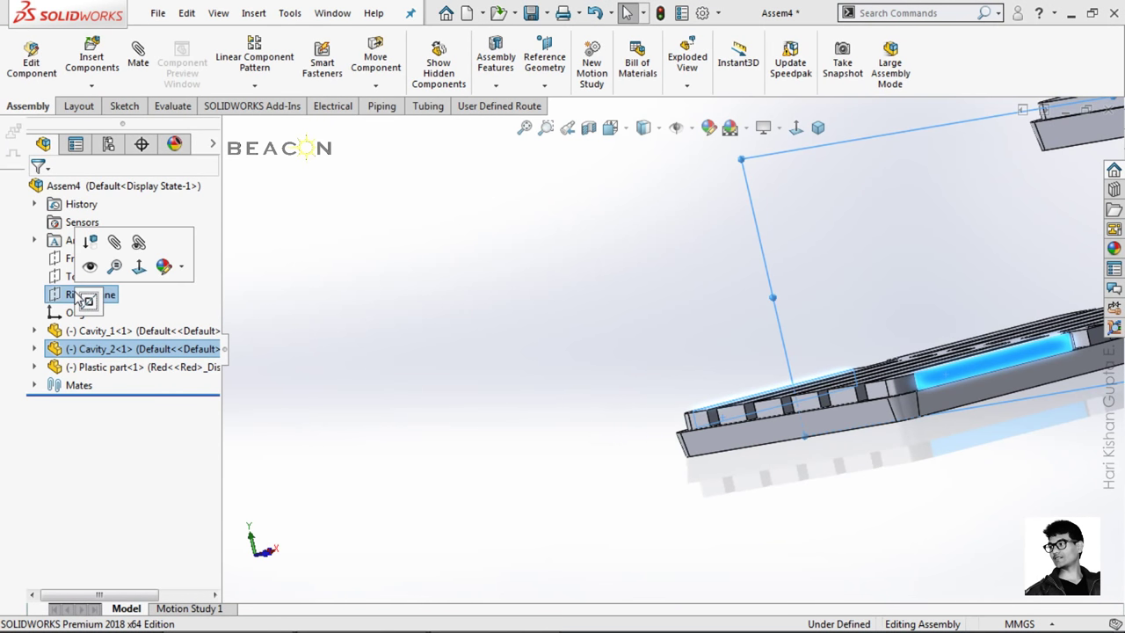
{"action": "left_click", "coordinate": [90, 300]}
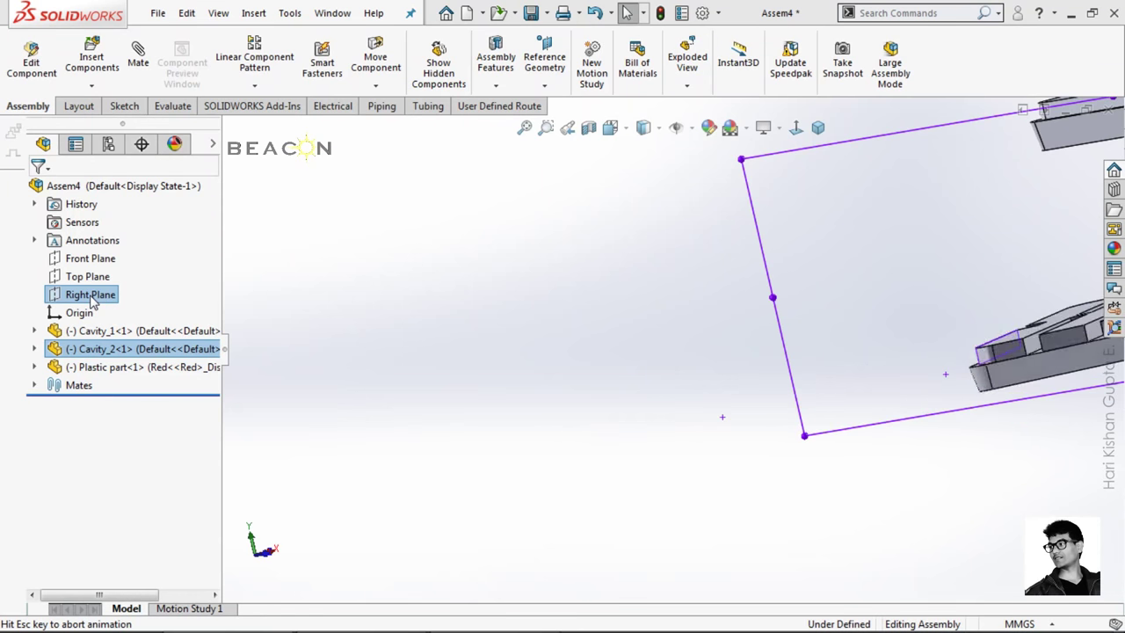
Drag Cavity_2 away from the other plate and return to the isometric view.
{"action": "middle_click_drag", "start_coordinate": [753, 409], "coordinate": [822, 384]}
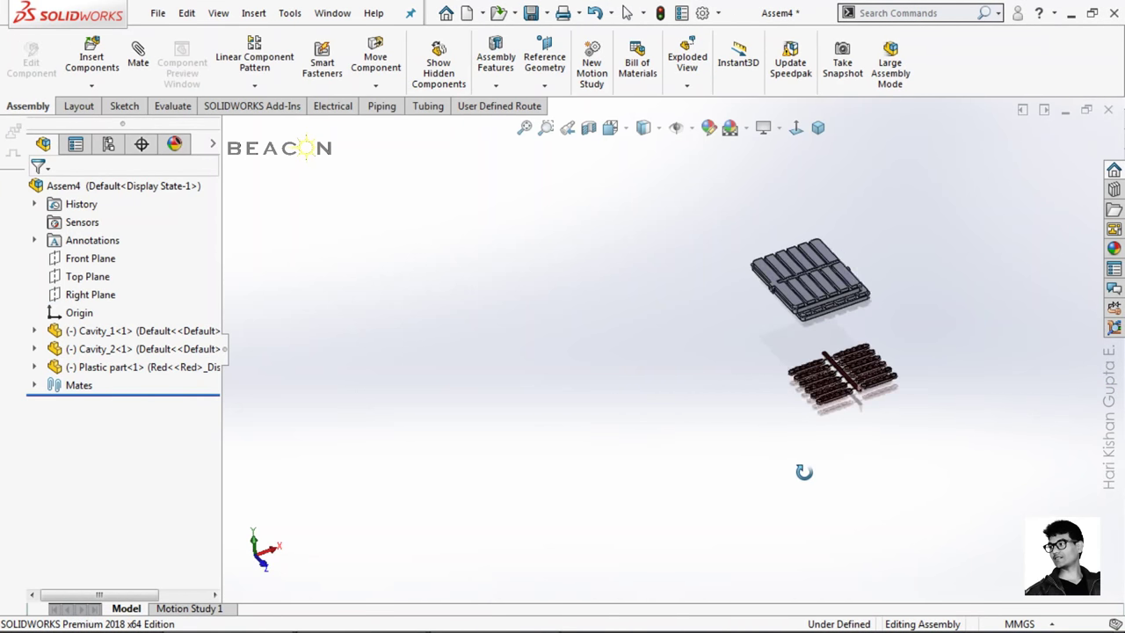
{"action": "scroll", "coordinate": [787, 304], "scroll_direction": "down", "scroll_amount": 5}
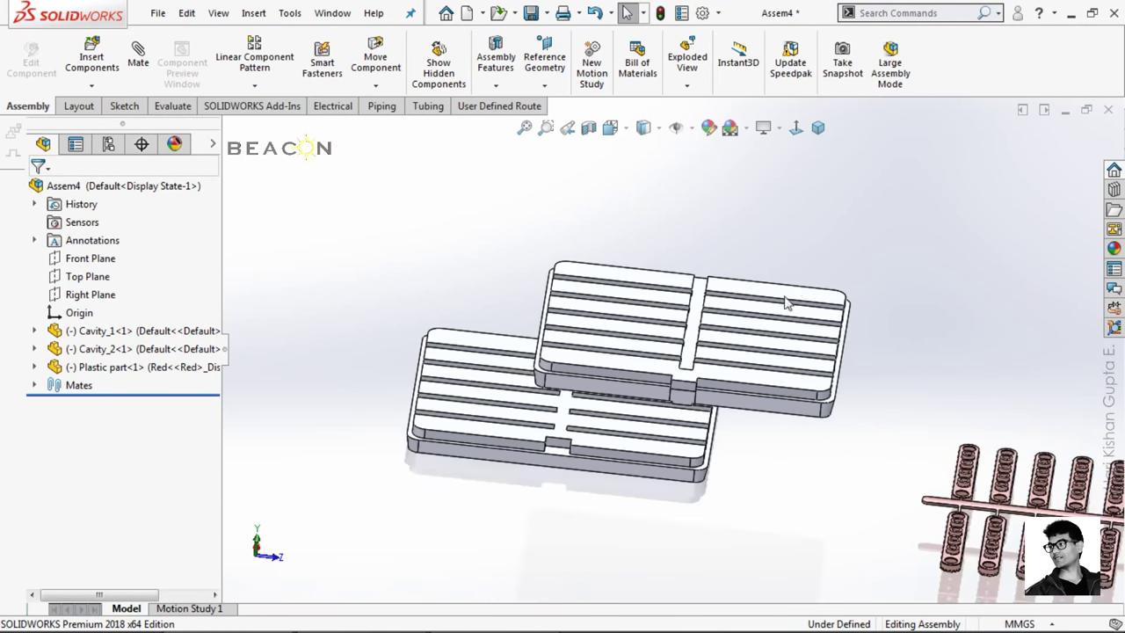
{"action": "left_click_drag", "start_coordinate": [688, 334], "coordinate": [939, 257]}
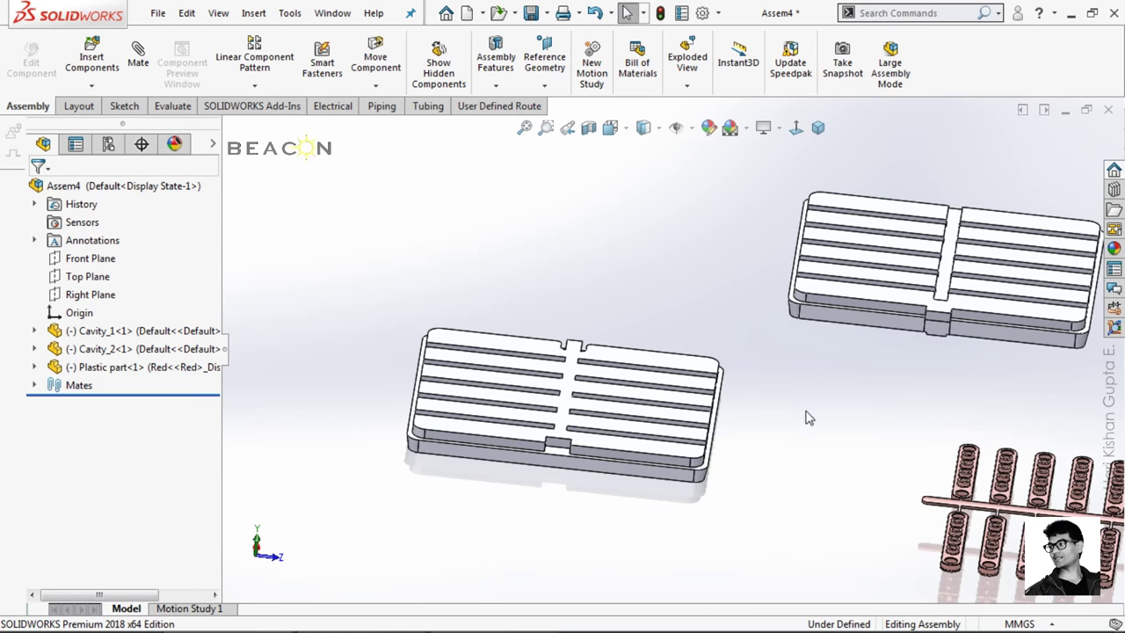
{"action": "mouse_move", "coordinate": [809, 418]}
{"action": "middle_mouse_down"}
{"action": "mouse_move", "coordinate": [783, 359]}
{"action": "mouse_move", "coordinate": [786, 368]}
{"action": "middle_mouse_up"}
{"action": "key", "text": "ctrl+7"}
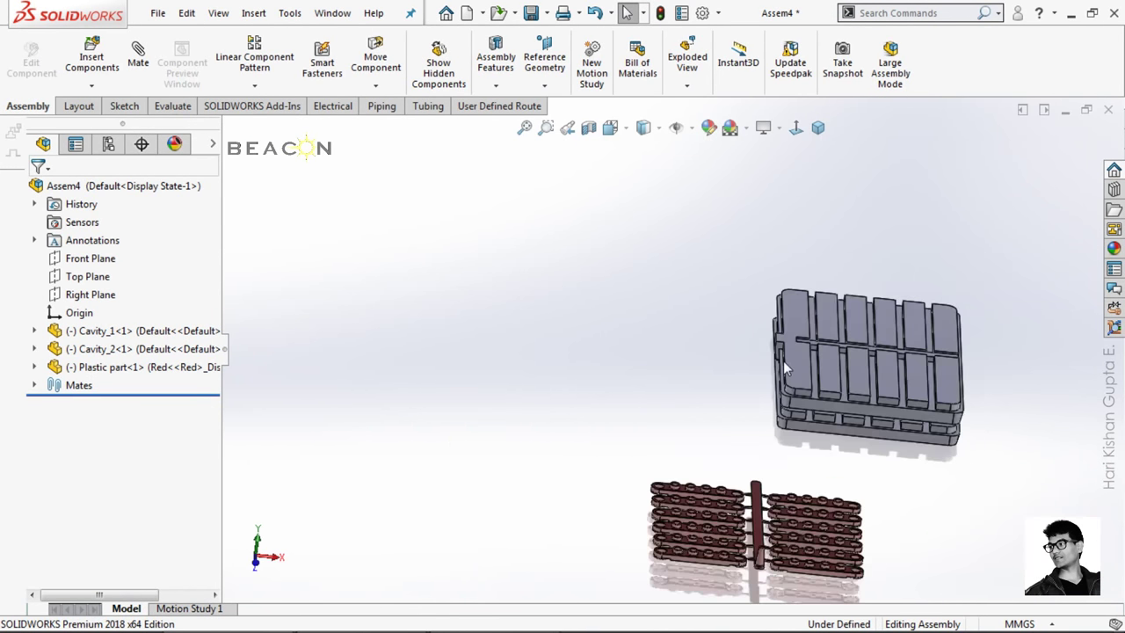
{"action": "scroll", "coordinate": [835, 421], "scroll_direction": "down", "scroll_amount": 3}
{"action": "scroll", "coordinate": [865, 389], "scroll_direction": "down", "scroll_amount": 3}
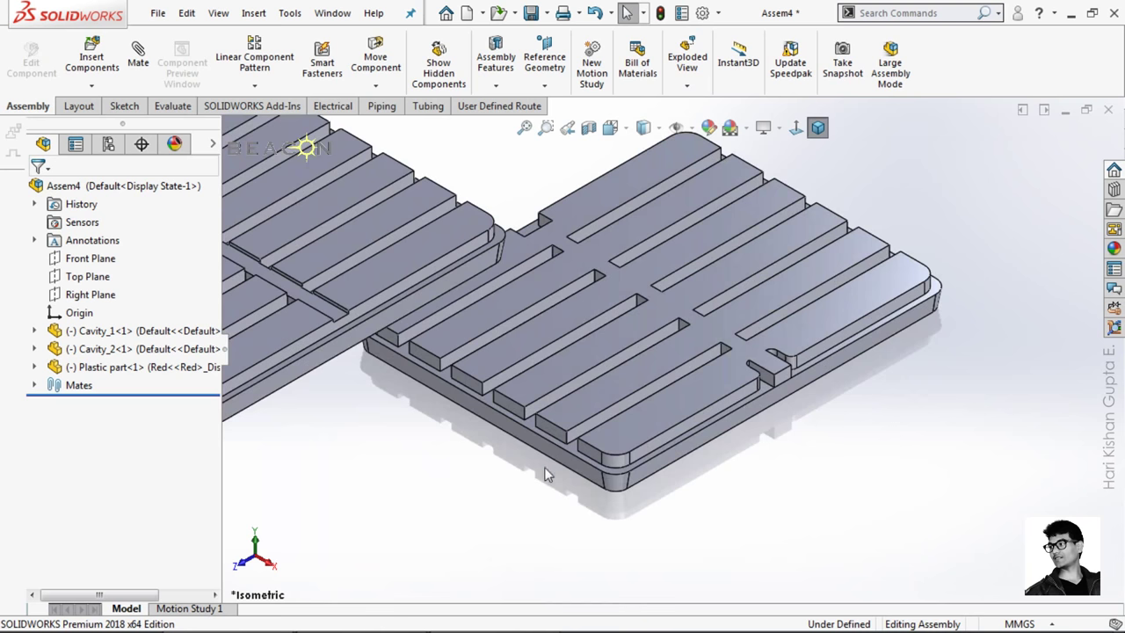
{"action": "scroll", "coordinate": [571, 440], "scroll_direction": "down", "scroll_amount": 3}
Mate the side face of Cavity_2 to the Front Plane.
{"action": "left_click", "coordinate": [653, 382]}
{"action": "scroll", "coordinate": [653, 382], "scroll_direction": "up", "scroll_amount": 5}
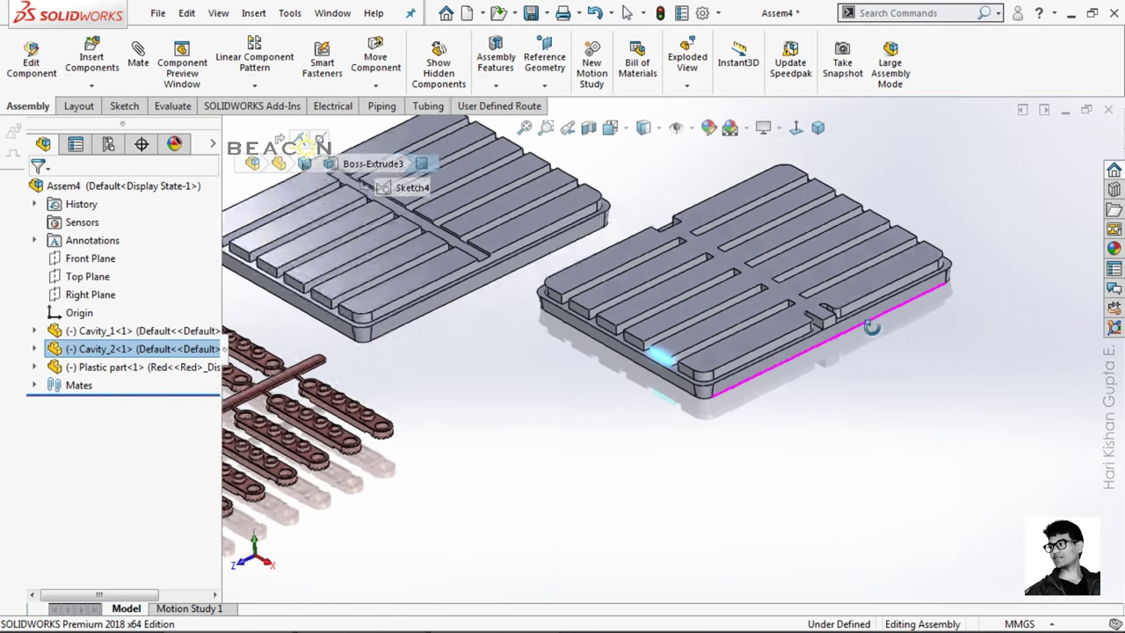
{"action": "middle_click_drag", "start_coordinate": [870, 327], "coordinate": [982, 263]}
{"action": "scroll", "coordinate": [886, 252], "scroll_direction": "down", "scroll_amount": 5}
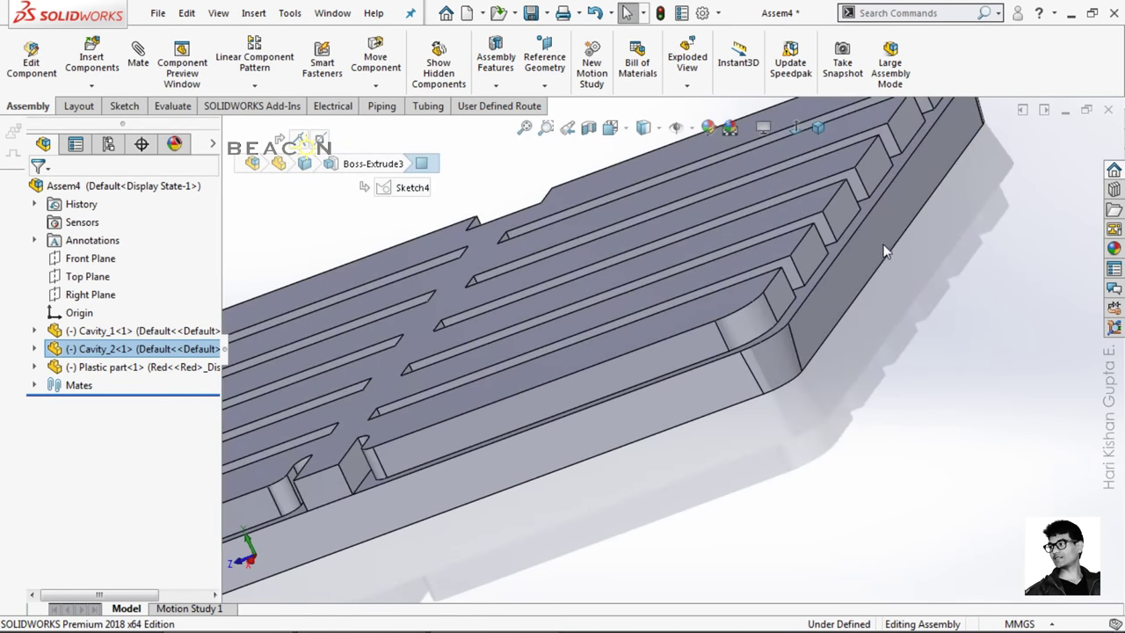
{"action": "left_click", "coordinate": [812, 257]}
{"action": "left_click", "coordinate": [91, 258], "text": "ctrl"}
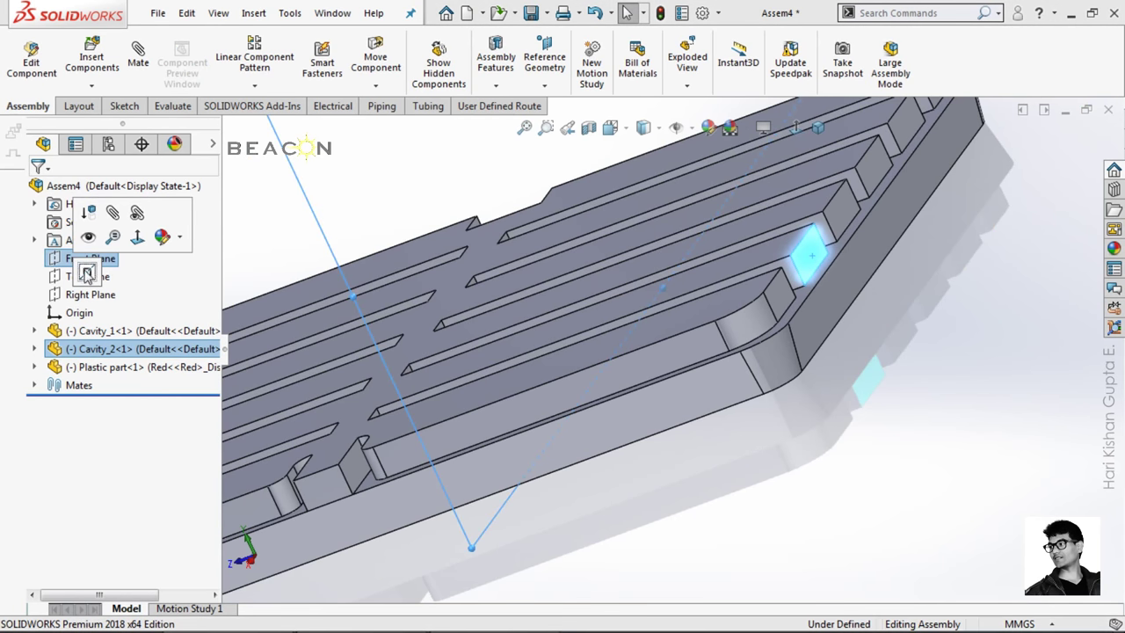
{"action": "left_click", "coordinate": [86, 273]}
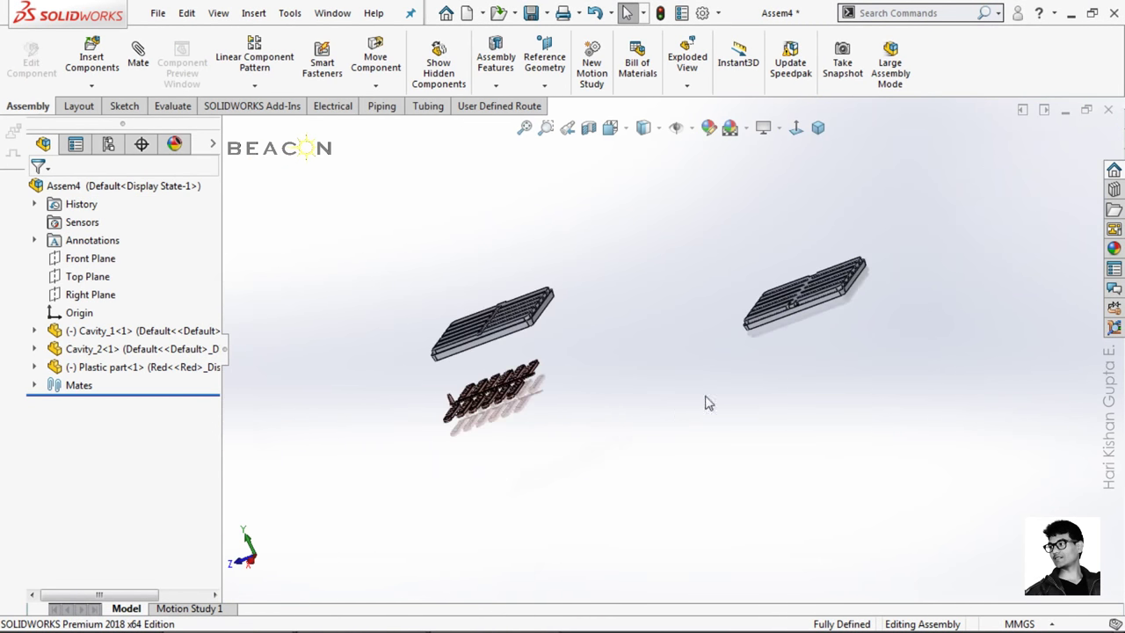
Select a Plastic part face and a Cavity_2 plate face and mate them coincident.
{"action": "mouse_move", "coordinate": [709, 402]}
{"action": "middle_mouse_down"}
{"action": "mouse_move", "coordinate": [751, 366]}
{"action": "mouse_move", "coordinate": [789, 391]}
{"action": "middle_mouse_up"}
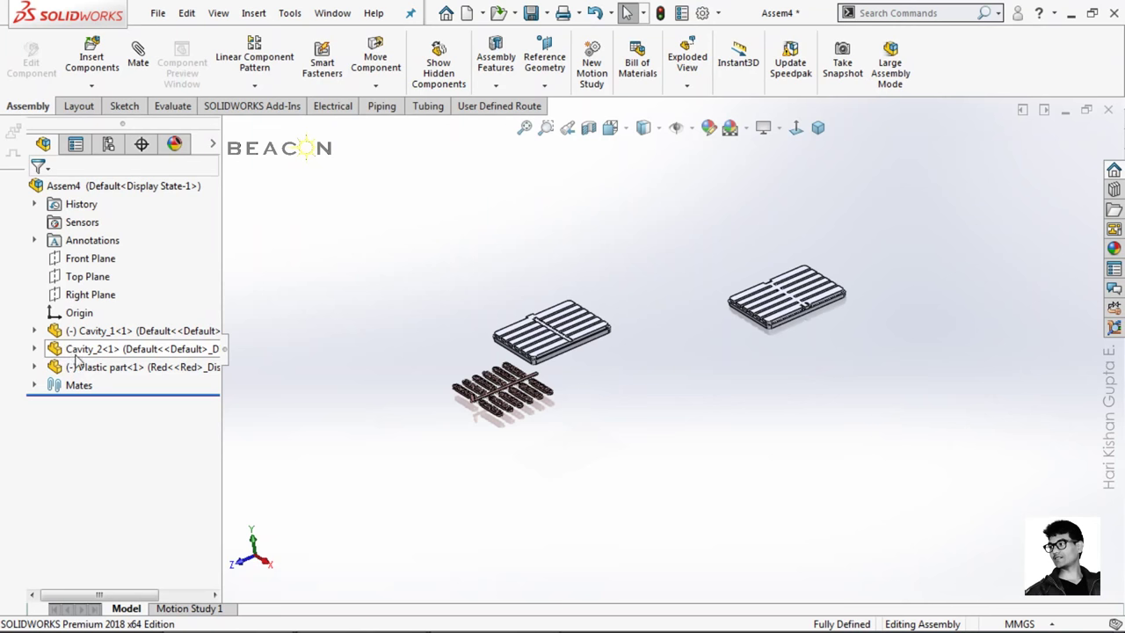
{"action": "scroll", "coordinate": [628, 346], "scroll_direction": "down", "scroll_amount": 2}
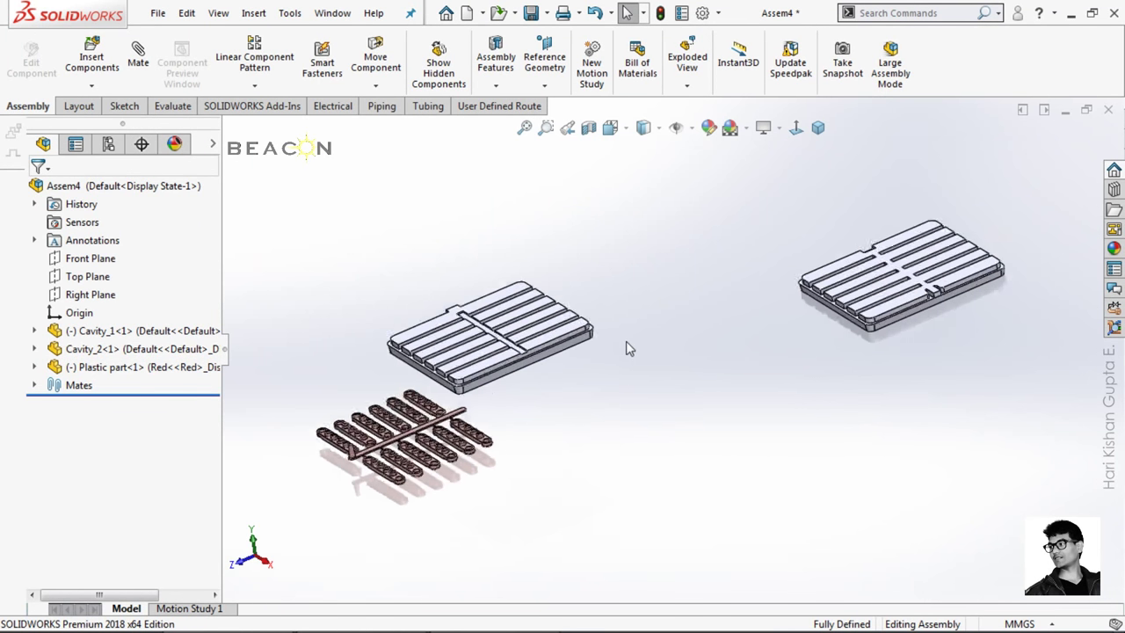
{"action": "scroll", "coordinate": [552, 355], "scroll_direction": "down", "scroll_amount": 4}
{"action": "mouse_move", "coordinate": [398, 497]}
{"action": "middle_mouse_down"}
{"action": "mouse_move", "coordinate": [455, 381]}
{"action": "mouse_move", "coordinate": [453, 436]}
{"action": "mouse_move", "coordinate": [568, 335]}
{"action": "middle_mouse_up"}
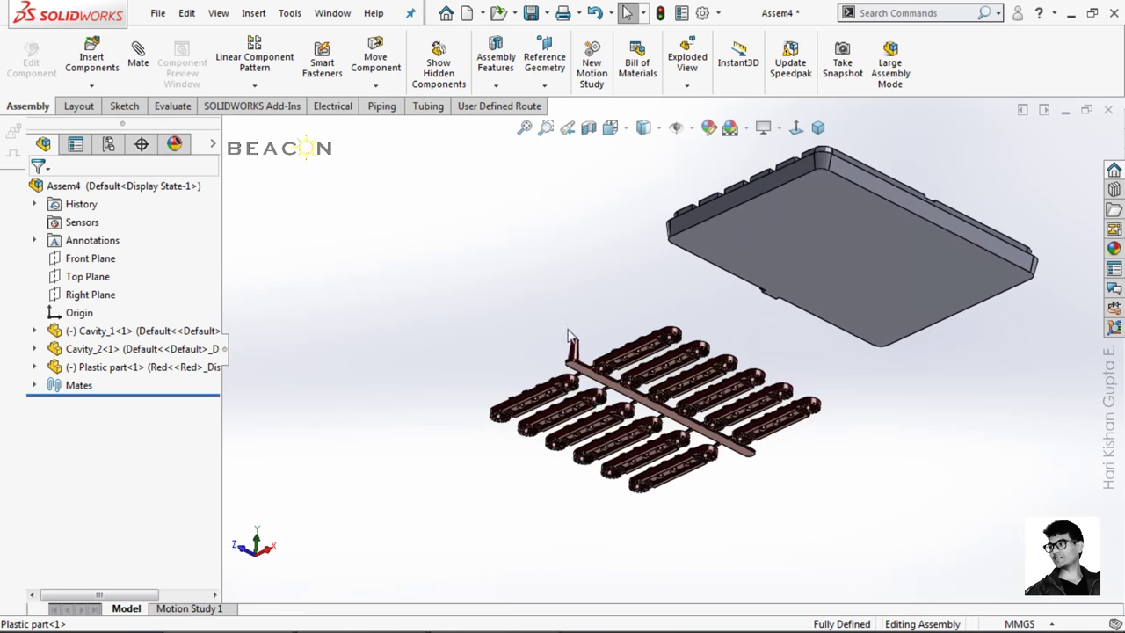
{"action": "left_click", "coordinate": [598, 384]}
{"action": "scroll", "coordinate": [798, 365], "scroll_direction": "up", "scroll_amount": 5}
{"action": "mouse_move", "coordinate": [798, 365]}
{"action": "middle_mouse_down"}
{"action": "mouse_move", "coordinate": [806, 492]}
{"action": "mouse_move", "coordinate": [908, 446]}
{"action": "middle_mouse_up"}
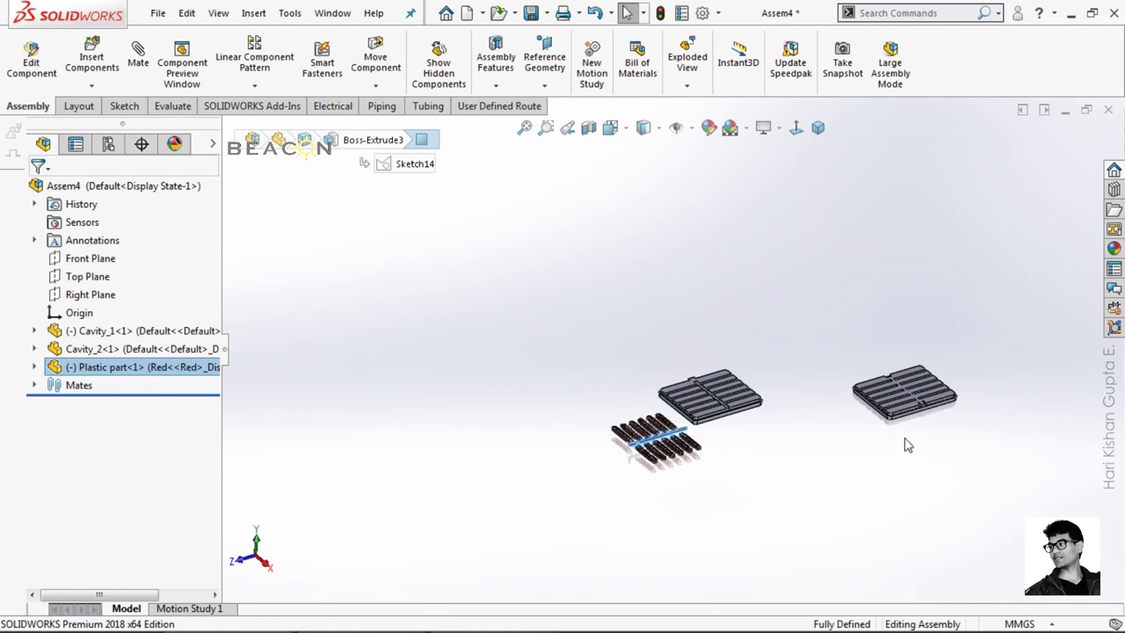
{"action": "scroll", "coordinate": [879, 404], "scroll_direction": "down", "scroll_amount": 5}
{"action": "left_click", "coordinate": [773, 315], "text": "ctrl"}
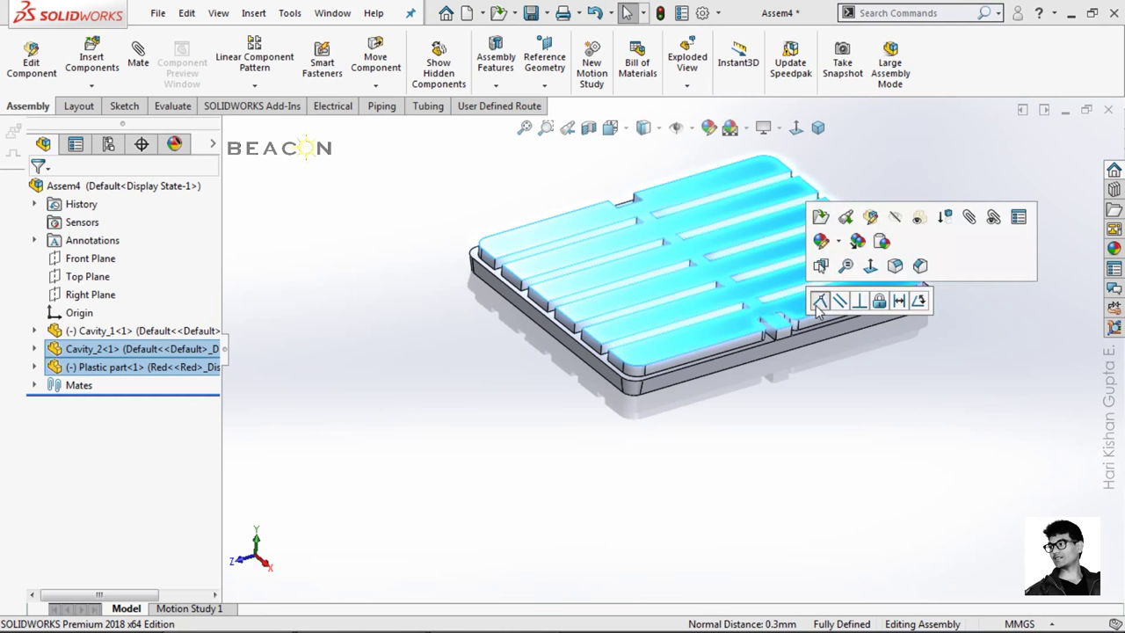
{"action": "left_click", "coordinate": [818, 296]}
{"action": "key", "text": "Escape"}
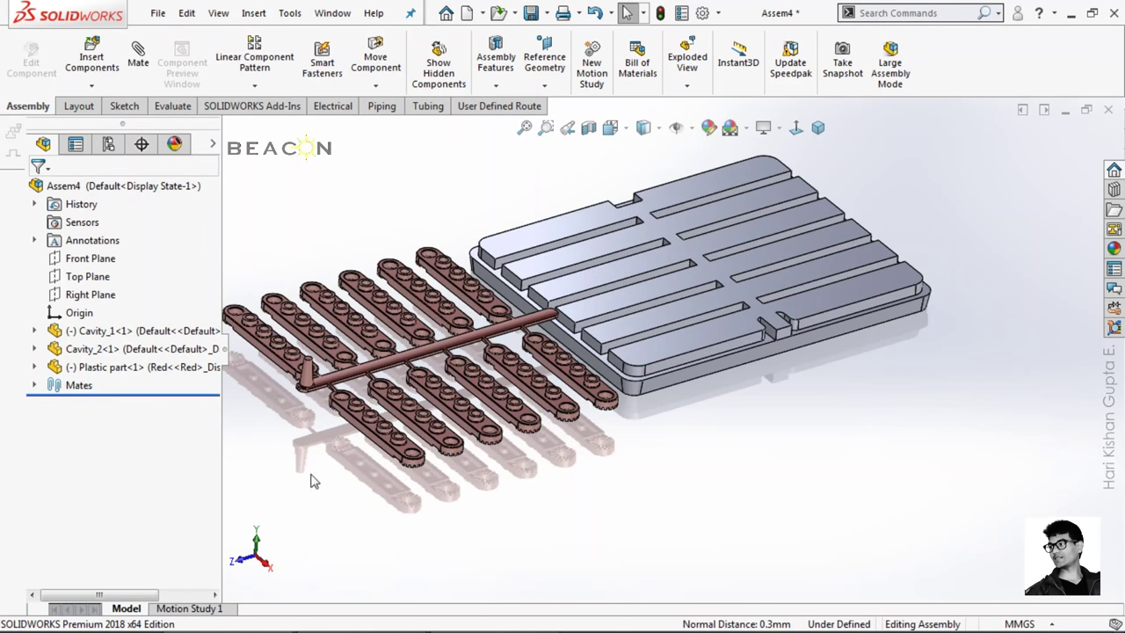
Rotate the Plastic part about its vertical axis with Move with Triad, then select a strip face.
{"action": "right_click", "coordinate": [391, 374]}
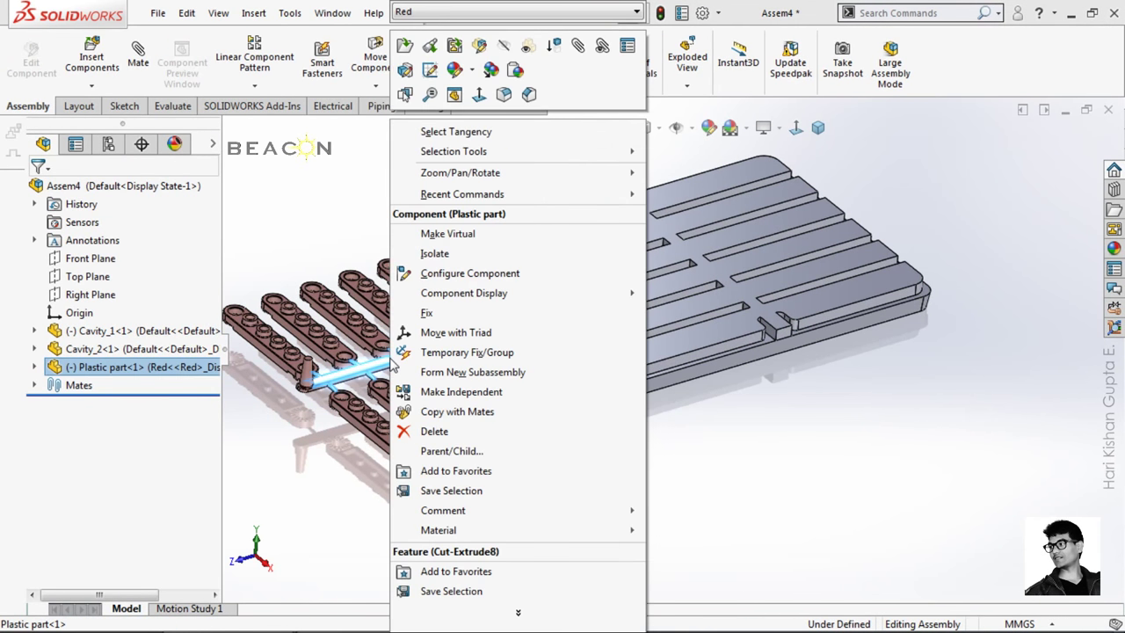
{"action": "left_click", "coordinate": [448, 329]}
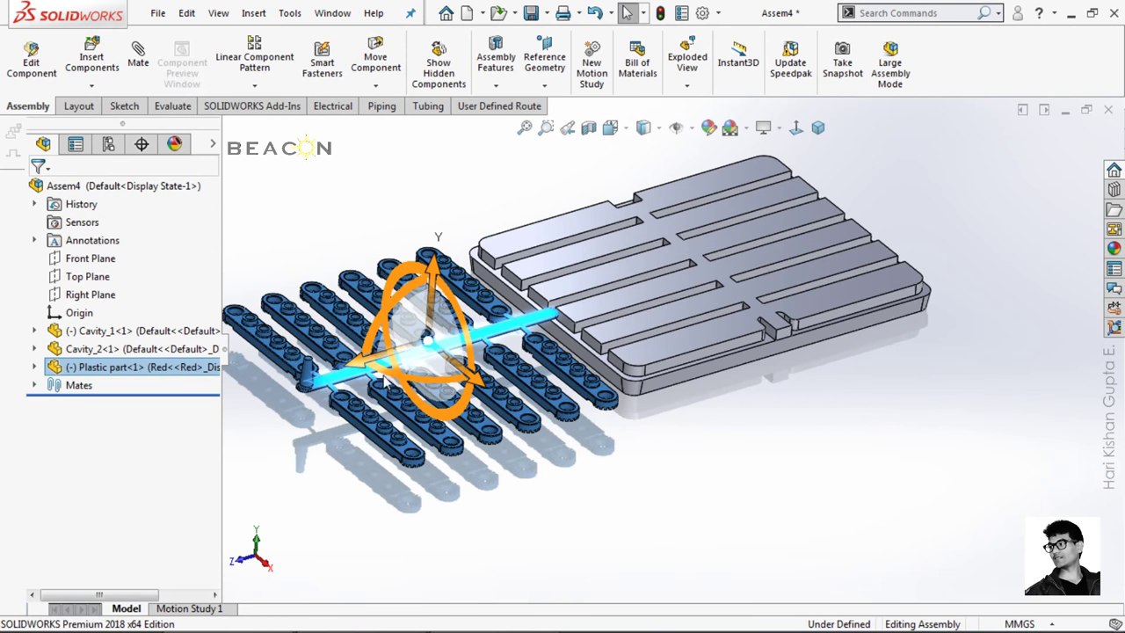
{"action": "mouse_move", "coordinate": [387, 376]}
{"action": "left_mouse_down"}
{"action": "mouse_move", "coordinate": [497, 406]}
{"action": "mouse_move", "coordinate": [565, 395]}
{"action": "left_mouse_up"}
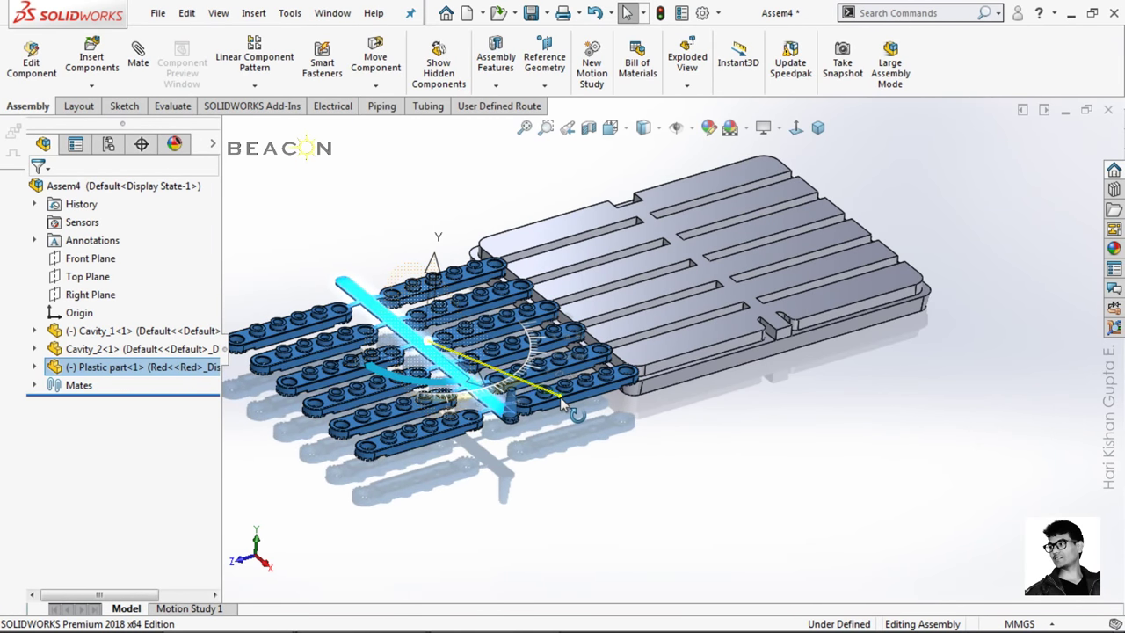
{"action": "left_click", "coordinate": [497, 473]}
{"action": "scroll", "coordinate": [538, 466], "scroll_direction": "down", "scroll_amount": 5}
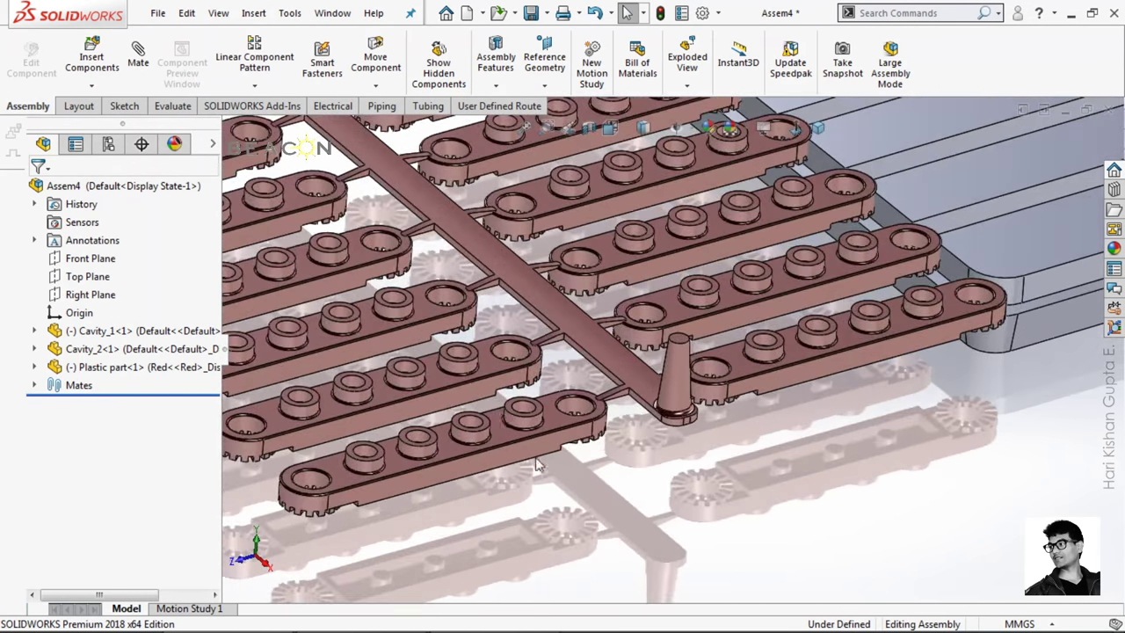
{"action": "left_click", "coordinate": [535, 455]}
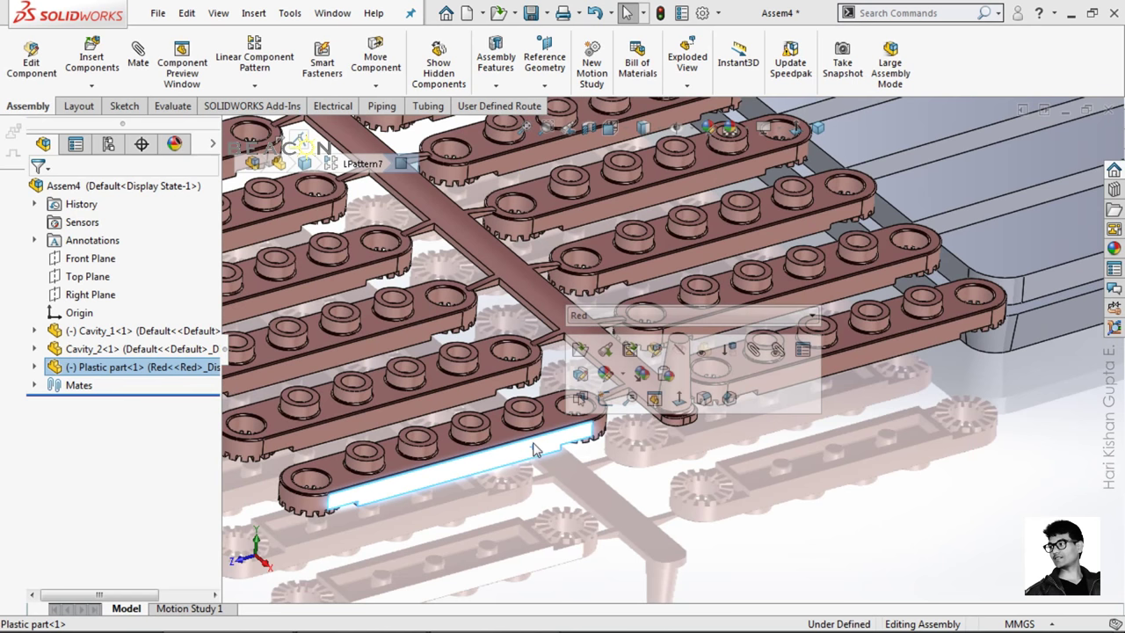
{"action": "middle_click_drag", "start_coordinate": [535, 449], "coordinate": [590, 485]}
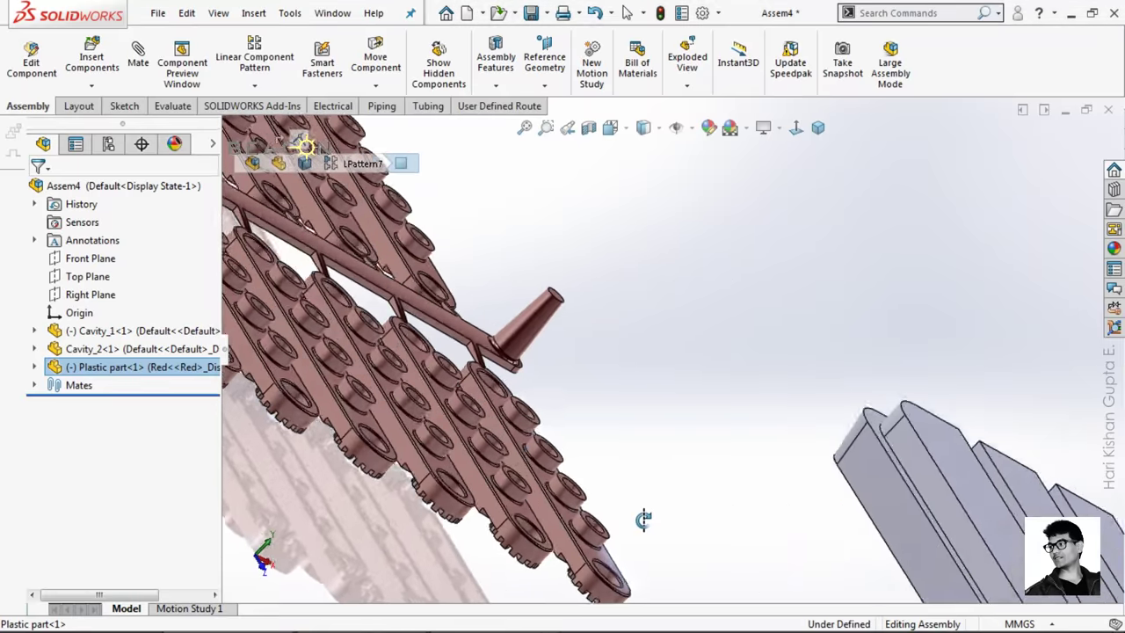
Mate the plastic part's end strip to a slot face of Cavity_2.
{"action": "left_click", "coordinate": [487, 442]}
{"action": "scroll", "coordinate": [528, 396], "scroll_direction": "up", "scroll_amount": 5}
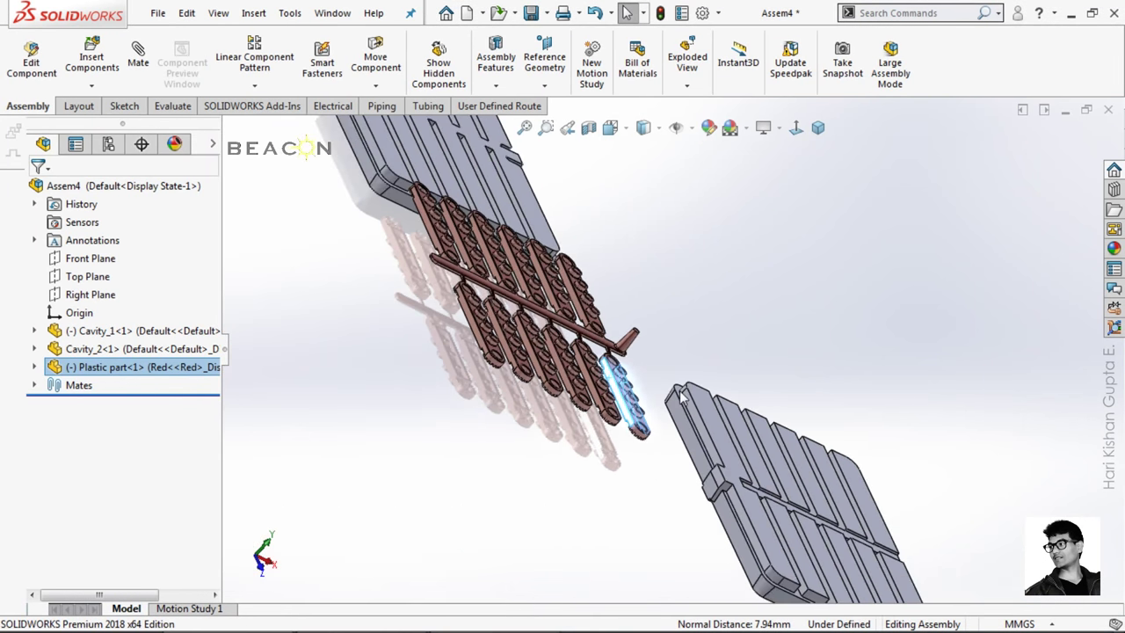
{"action": "middle_click_drag", "start_coordinate": [615, 395], "coordinate": [827, 349]}
{"action": "scroll", "coordinate": [826, 349], "scroll_direction": "down", "scroll_amount": 5}
{"action": "scroll", "coordinate": [826, 369], "scroll_direction": "down", "scroll_amount": 3}
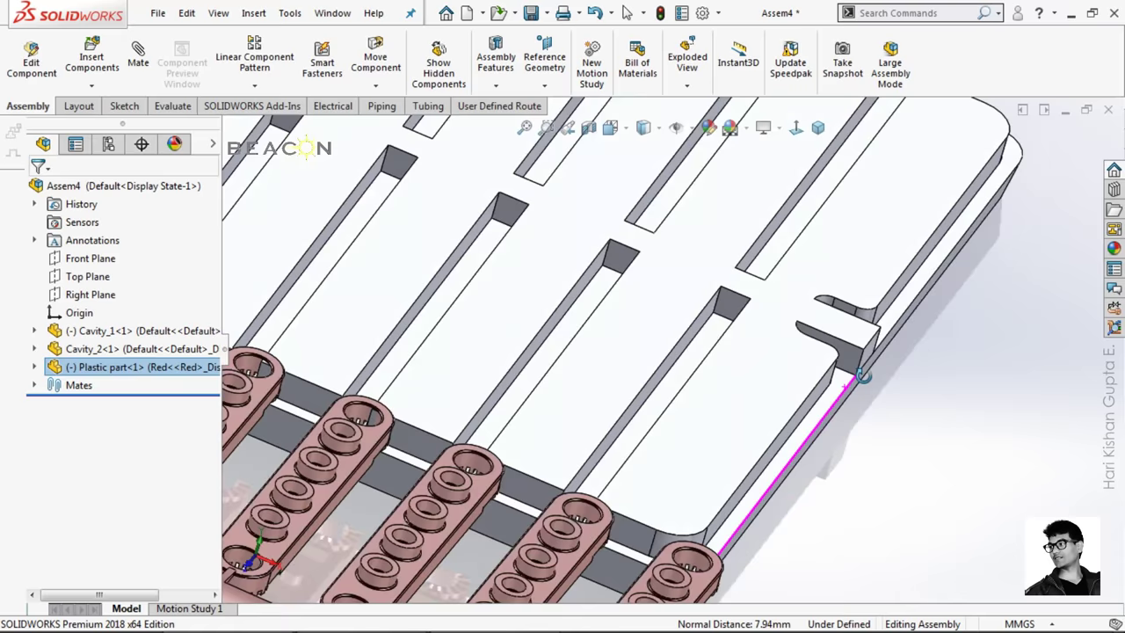
{"action": "scroll", "coordinate": [826, 392], "scroll_direction": "down", "scroll_amount": 2}
{"action": "left_click", "coordinate": [815, 393]}
{"action": "middle_click_drag", "start_coordinate": [816, 393], "coordinate": [799, 391]}
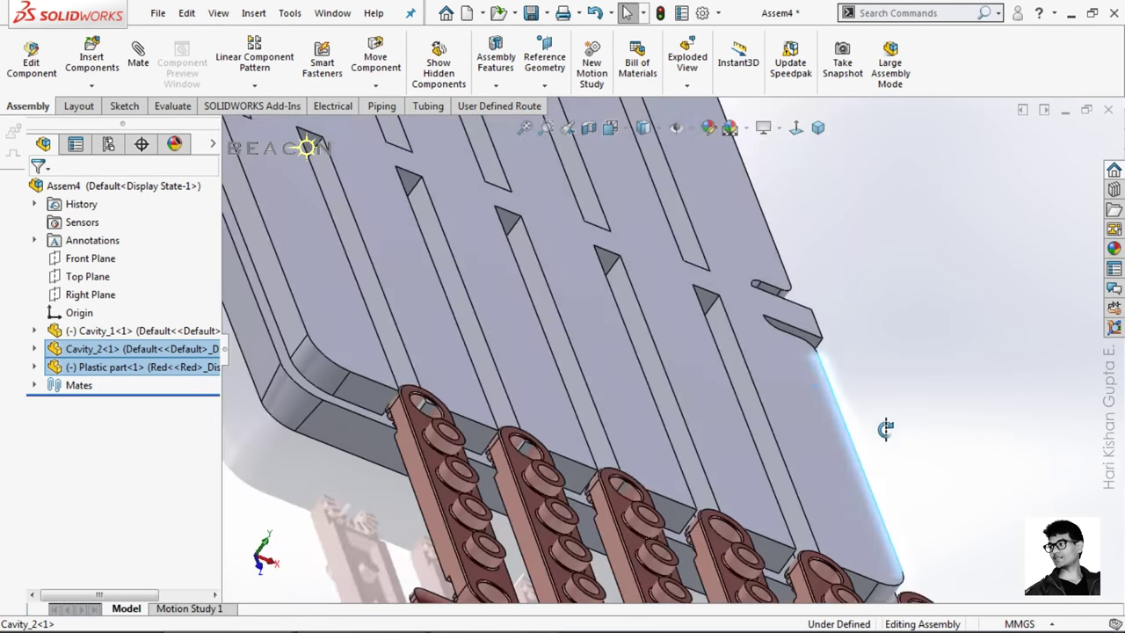
{"action": "left_click", "coordinate": [735, 352]}
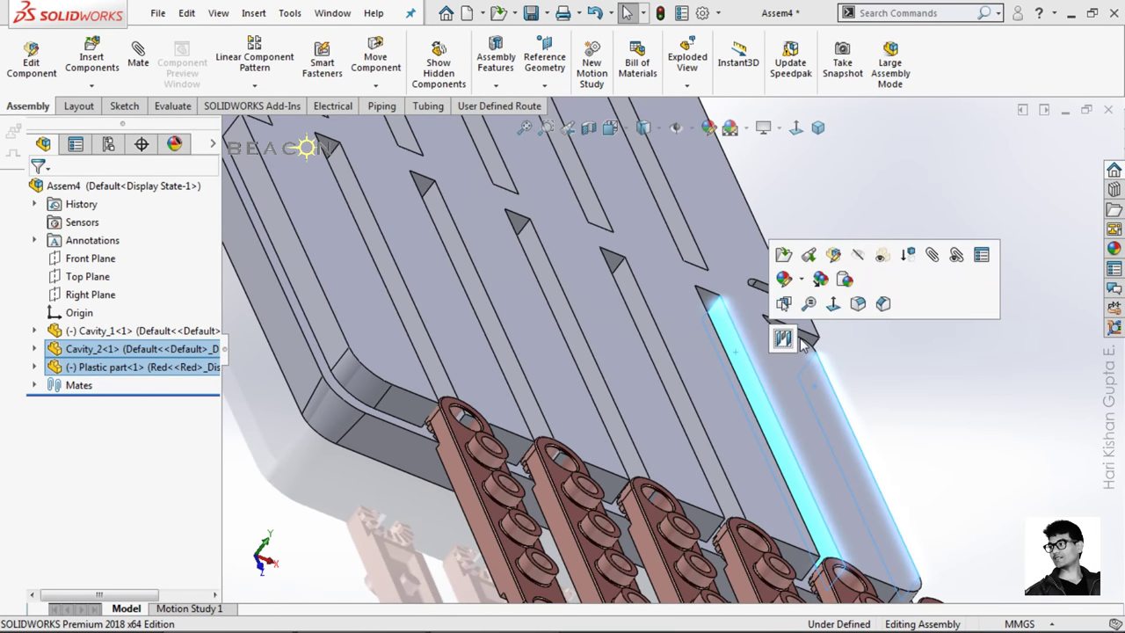
{"action": "left_click", "coordinate": [785, 339]}
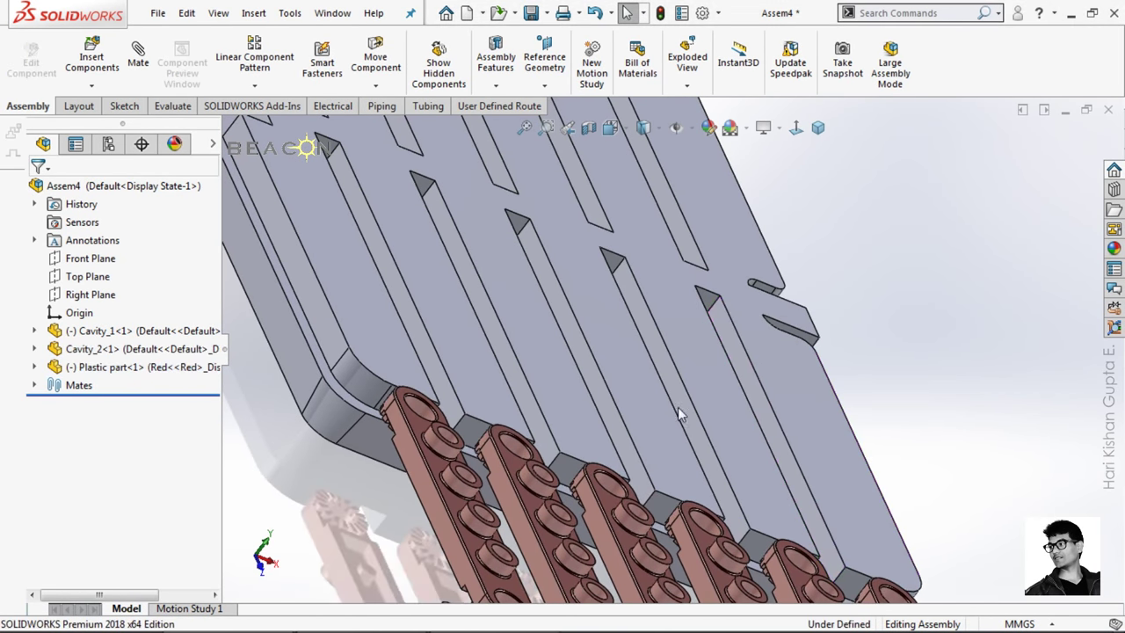
Add a Width mate between the runner and Cavity_2 slot faces to center the plastic part.
{"action": "scroll", "coordinate": [677, 407], "scroll_direction": "up", "scroll_amount": 5}
{"action": "middle_click_drag", "start_coordinate": [678, 408], "coordinate": [540, 480]}
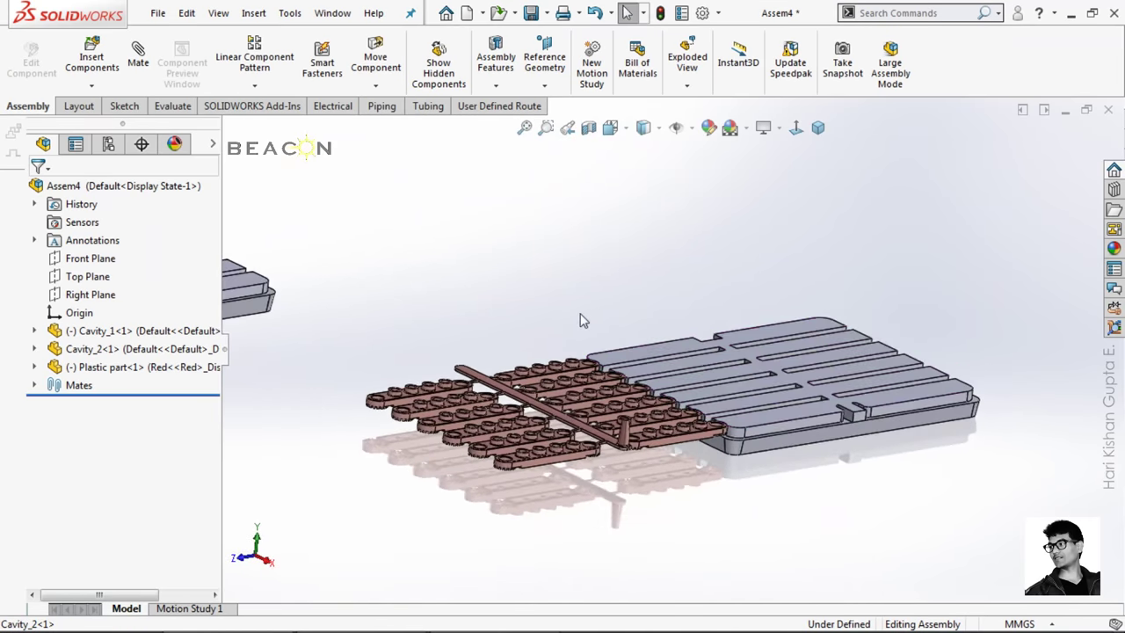
{"action": "scroll", "coordinate": [542, 480], "scroll_direction": "down", "scroll_amount": 3}
{"action": "scroll", "coordinate": [673, 365], "scroll_direction": "down", "scroll_amount": 3}
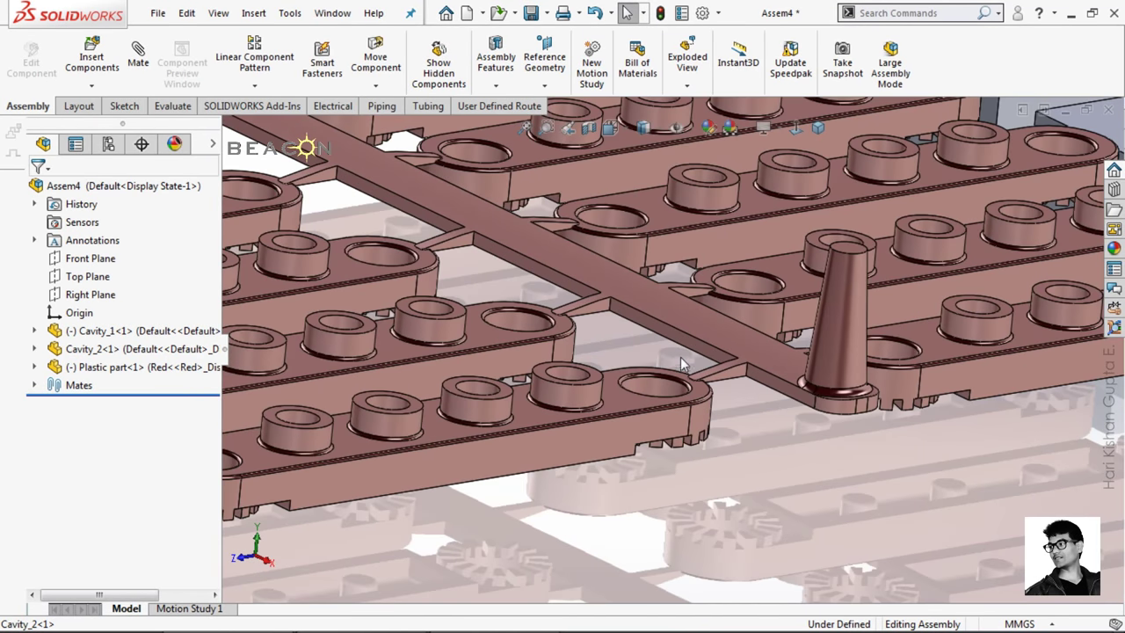
{"action": "left_click", "coordinate": [689, 347]}
{"action": "middle_click_drag", "start_coordinate": [688, 348], "coordinate": [832, 342]}
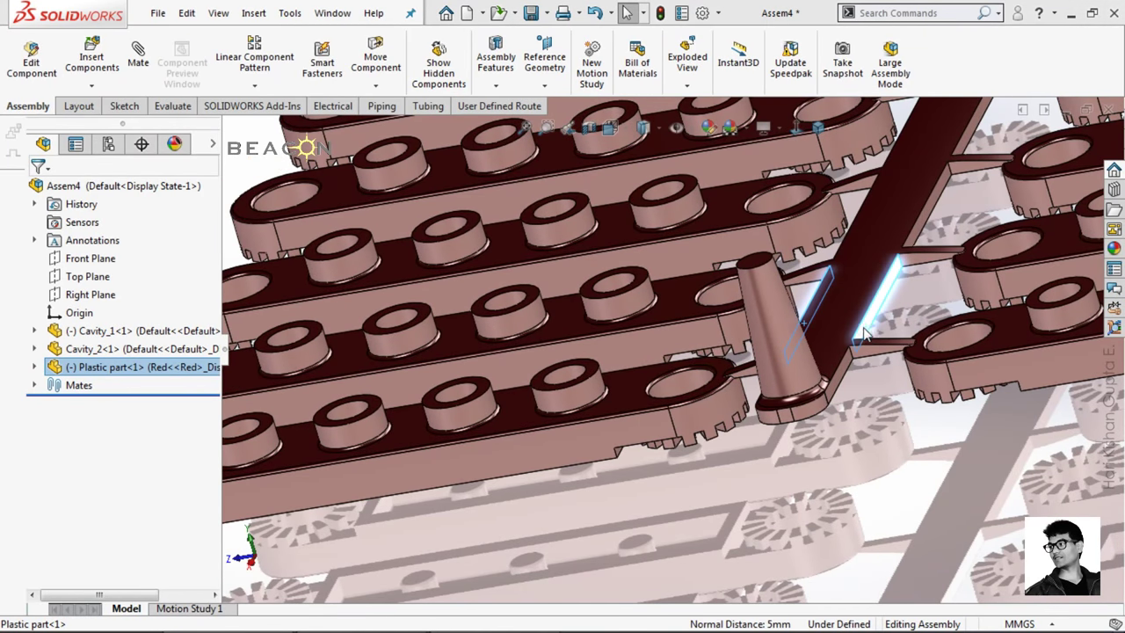
{"action": "scroll", "coordinate": [905, 391], "scroll_direction": "up", "scroll_amount": 5}
{"action": "scroll", "coordinate": [1002, 360], "scroll_direction": "up", "scroll_amount": 3}
{"action": "scroll", "coordinate": [832, 323], "scroll_direction": "down", "scroll_amount": 10}
{"action": "scroll", "coordinate": [832, 323], "scroll_direction": "down", "scroll_amount": 5}
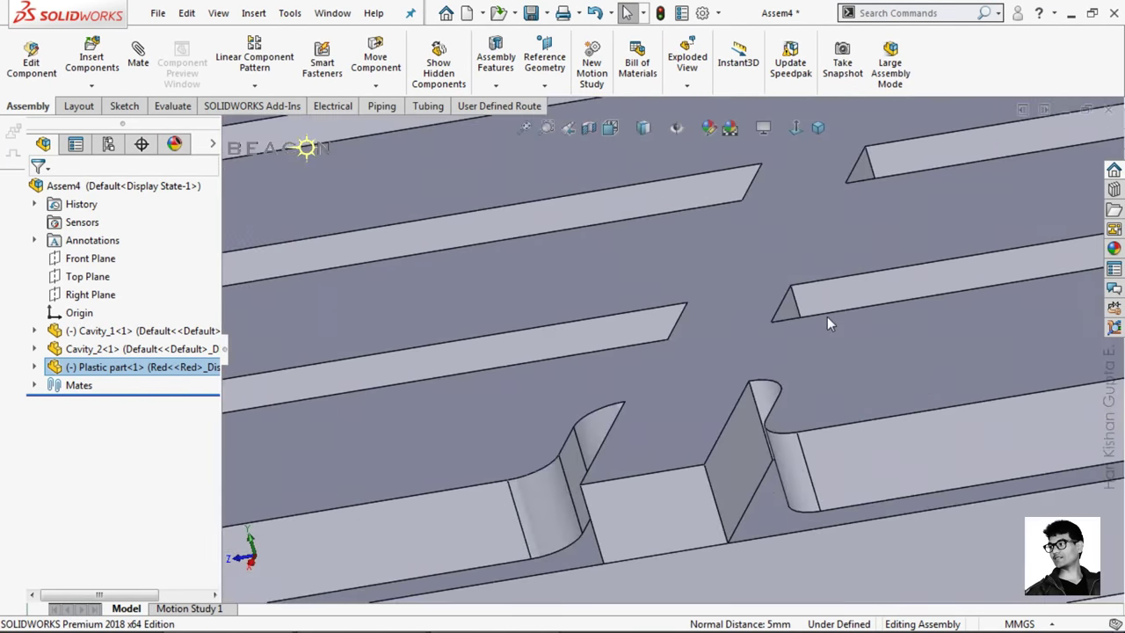
{"action": "left_click", "coordinate": [791, 308]}
{"action": "middle_click_drag", "start_coordinate": [792, 307], "coordinate": [862, 334]}
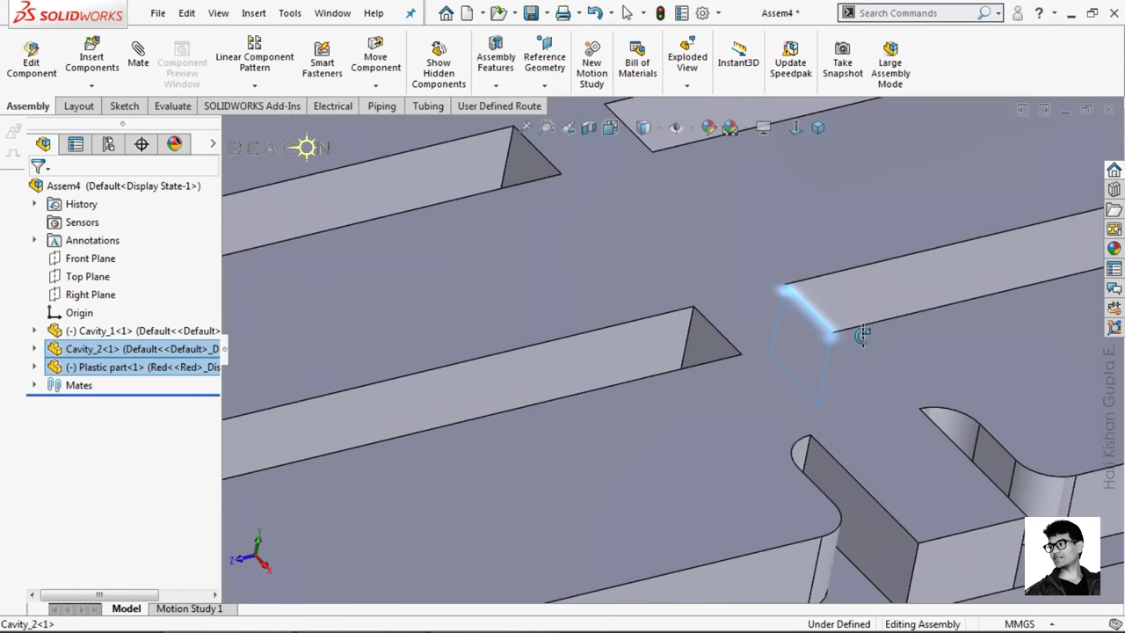
{"action": "left_click", "coordinate": [713, 351], "text": "ctrl"}
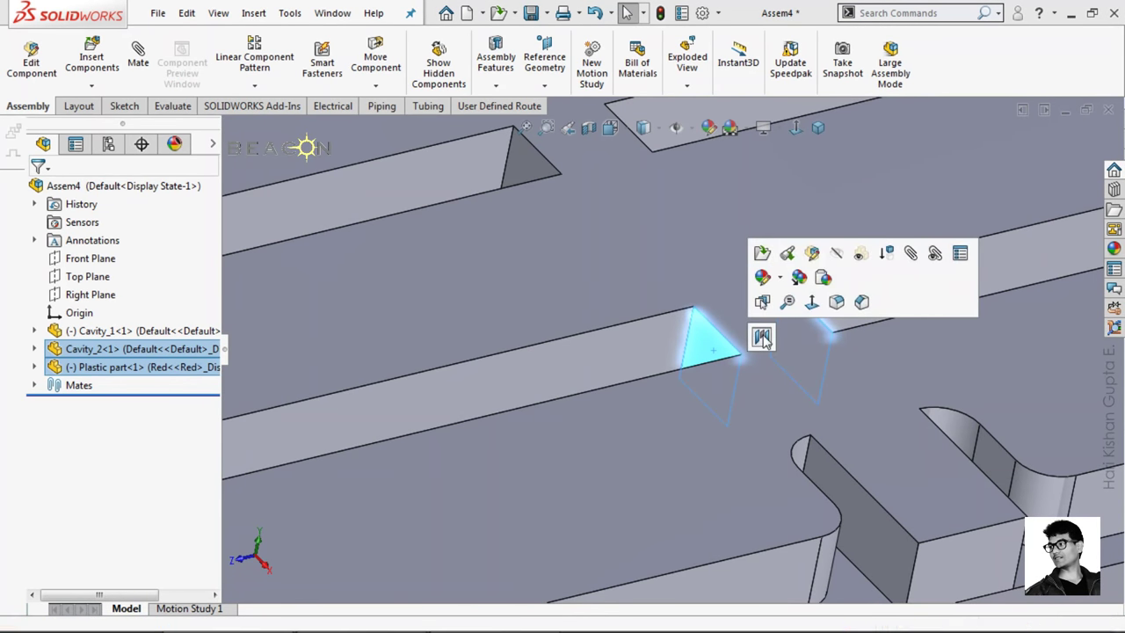
{"action": "left_click", "coordinate": [763, 335]}
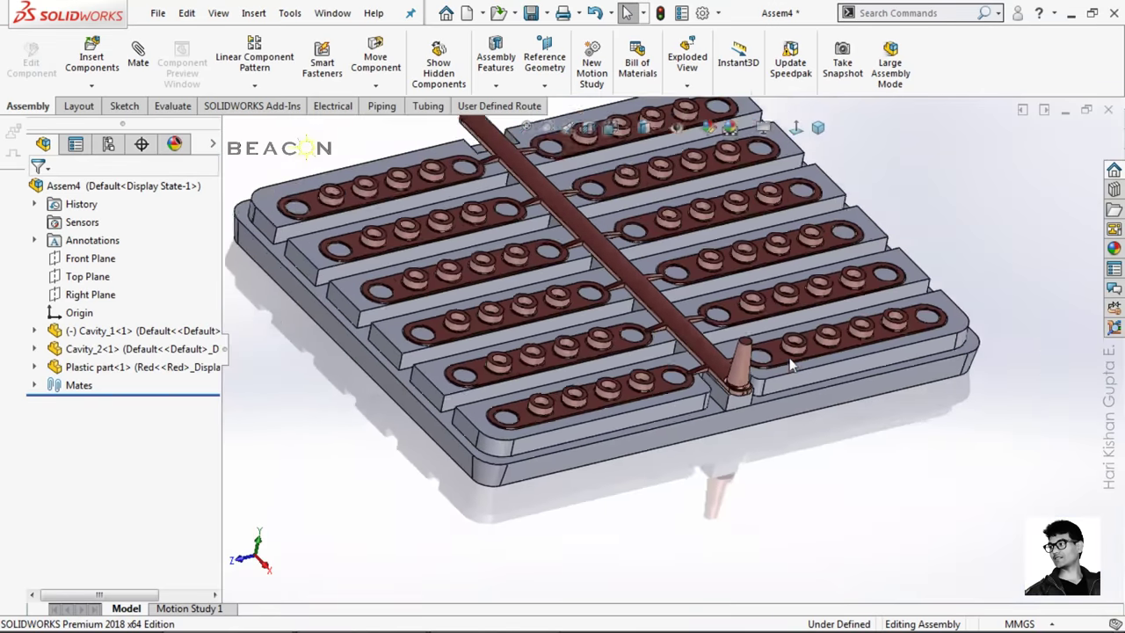
{"action": "scroll", "coordinate": [723, 391], "scroll_direction": "down", "scroll_amount": 3}
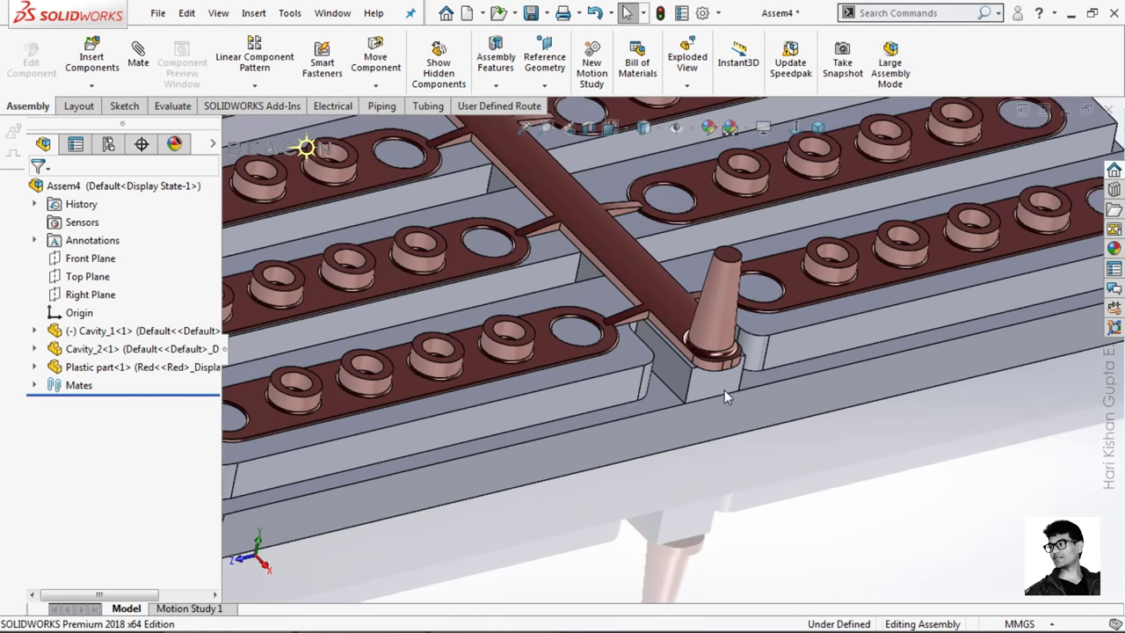
{"action": "scroll", "coordinate": [725, 389], "scroll_direction": "down", "scroll_amount": 2}
{"action": "scroll", "coordinate": [727, 385], "scroll_direction": "down", "scroll_amount": 2}
{"action": "scroll", "coordinate": [722, 380], "scroll_direction": "down", "scroll_amount": 1}
{"action": "scroll", "coordinate": [635, 384], "scroll_direction": "up", "scroll_amount": 3}
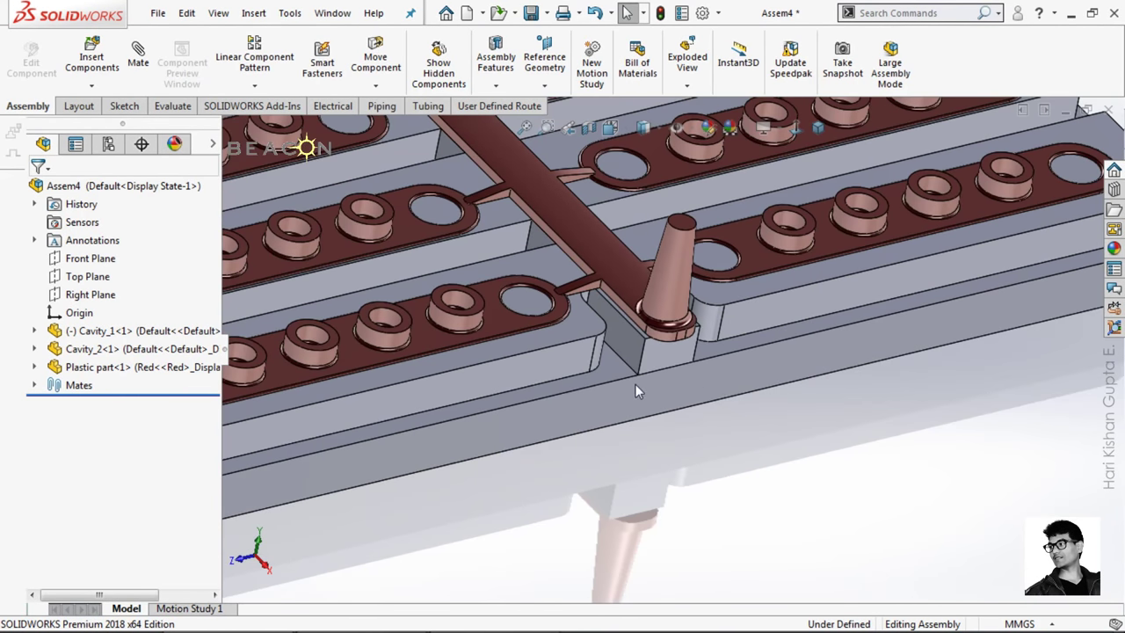
{"action": "scroll", "coordinate": [635, 387], "scroll_direction": "up", "scroll_amount": 2}
{"action": "mouse_move", "coordinate": [635, 387]}
{"action": "middle_mouse_down"}
{"action": "mouse_move", "coordinate": [677, 414]}
{"action": "mouse_move", "coordinate": [685, 434]}
{"action": "mouse_move", "coordinate": [635, 251]}
{"action": "mouse_move", "coordinate": [640, 216]}
{"action": "mouse_move", "coordinate": [655, 357]}
{"action": "middle_mouse_up"}
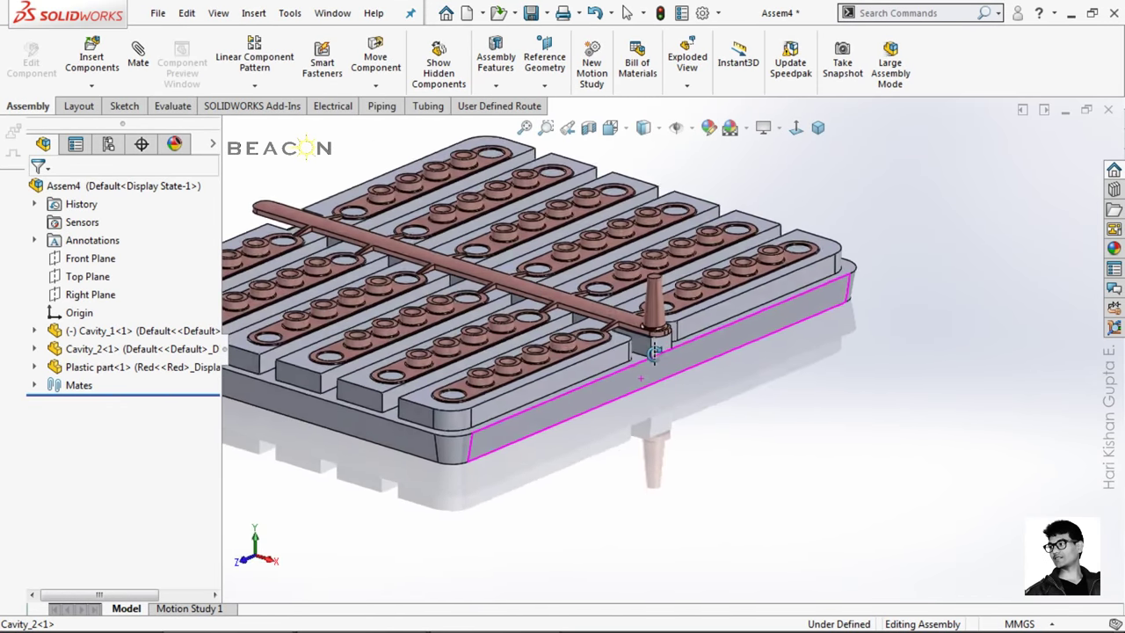
{"action": "scroll", "coordinate": [470, 379], "scroll_direction": "up", "scroll_amount": 3}
{"action": "scroll", "coordinate": [482, 297], "scroll_direction": "down", "scroll_amount": 5}
{"action": "mouse_move", "coordinate": [479, 297]}
{"action": "middle_mouse_down"}
{"action": "mouse_move", "coordinate": [623, 264]}
{"action": "mouse_move", "coordinate": [573, 341]}
{"action": "mouse_move", "coordinate": [485, 366]}
{"action": "middle_mouse_up"}
{"action": "scroll", "coordinate": [431, 343], "scroll_direction": "down", "scroll_amount": 3}
{"action": "scroll", "coordinate": [430, 343], "scroll_direction": "up", "scroll_amount": 5}
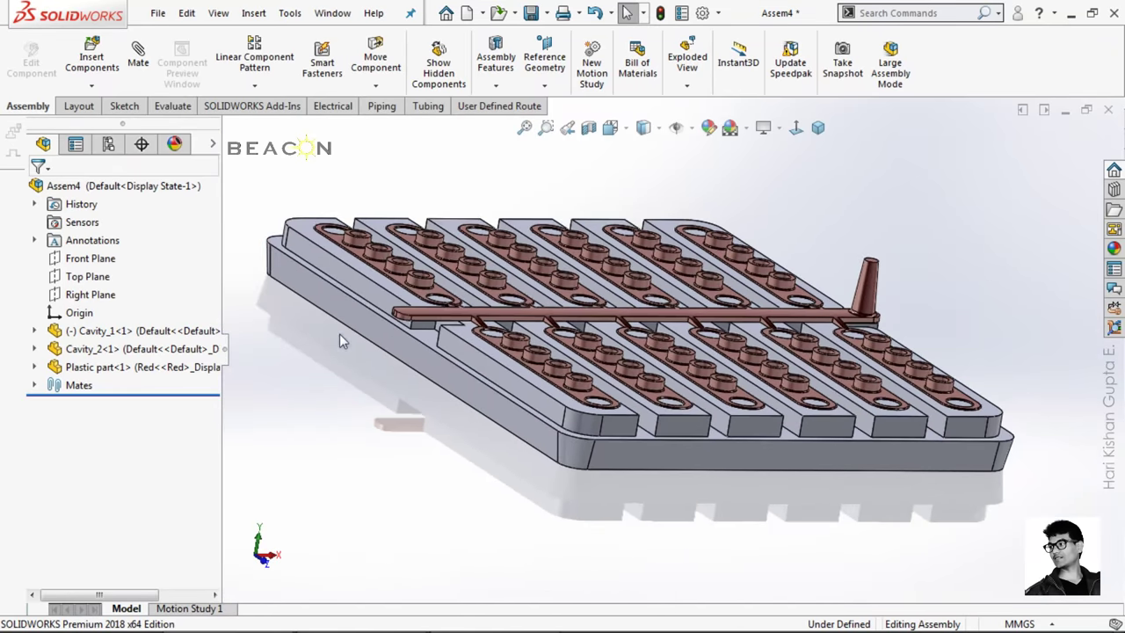
{"action": "scroll", "coordinate": [601, 426], "scroll_direction": "up", "scroll_amount": 1}
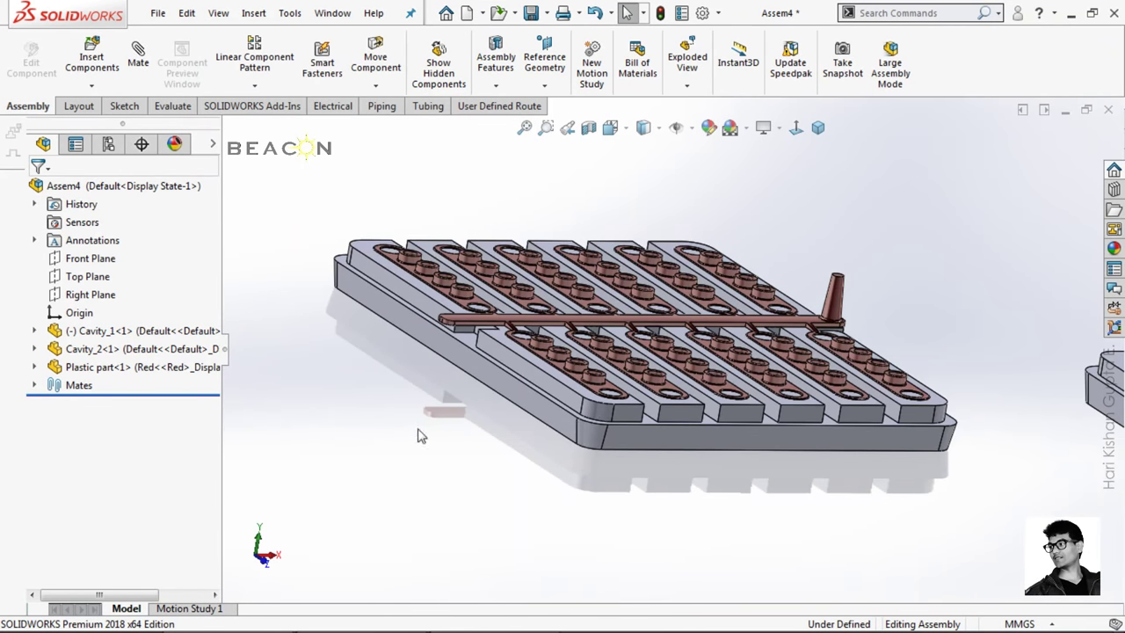
{"action": "key", "text": "ctrl+5"}
{"action": "scroll", "coordinate": [661, 281], "scroll_direction": "down", "scroll_amount": 4}
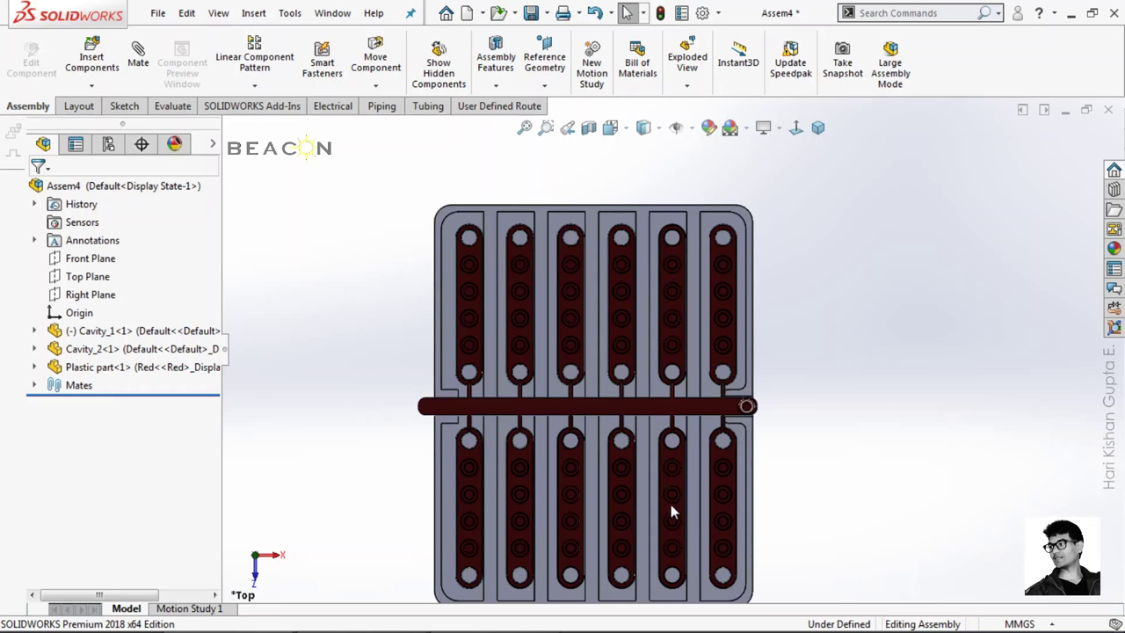
{"action": "mouse_move", "coordinate": [671, 494]}
{"action": "middle_mouse_down"}
{"action": "mouse_move", "coordinate": [648, 488]}
{"action": "mouse_move", "coordinate": [606, 385]}
{"action": "mouse_move", "coordinate": [615, 387]}
{"action": "middle_mouse_up"}
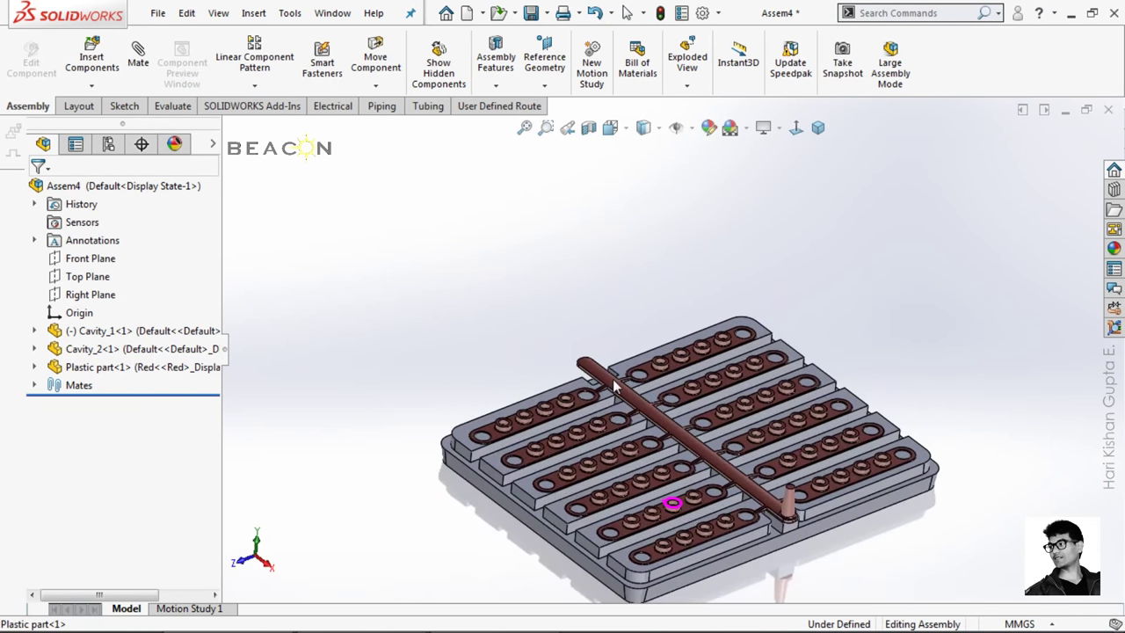
Delete the Width1 mate from the assembly's Mates folder.
{"action": "left_click", "coordinate": [36, 389]}
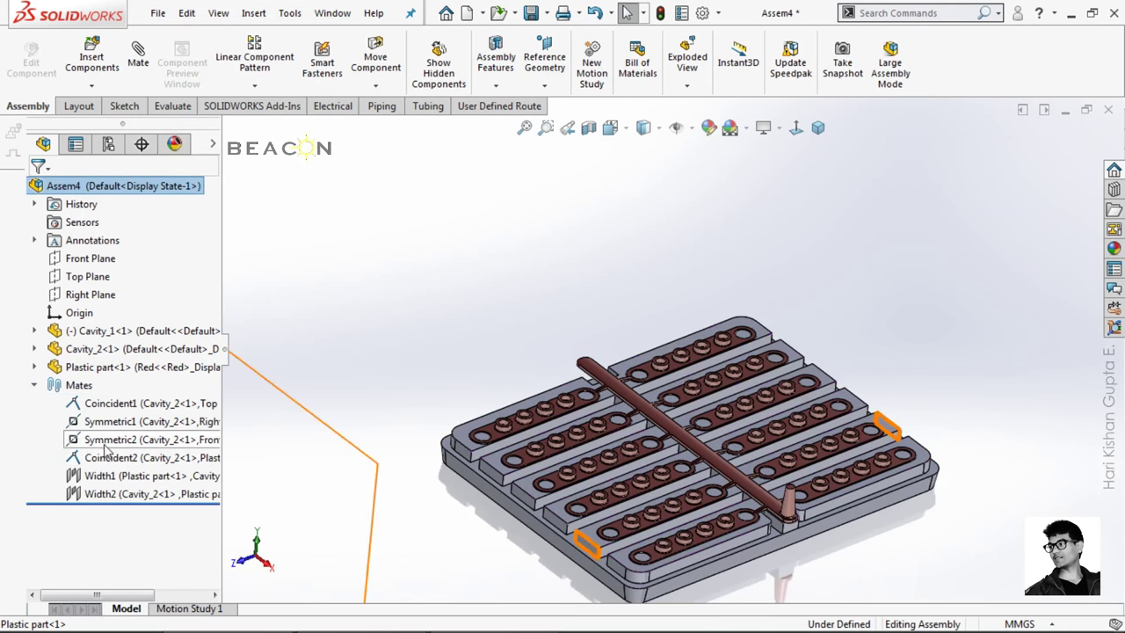
{"action": "right_click", "coordinate": [122, 477]}
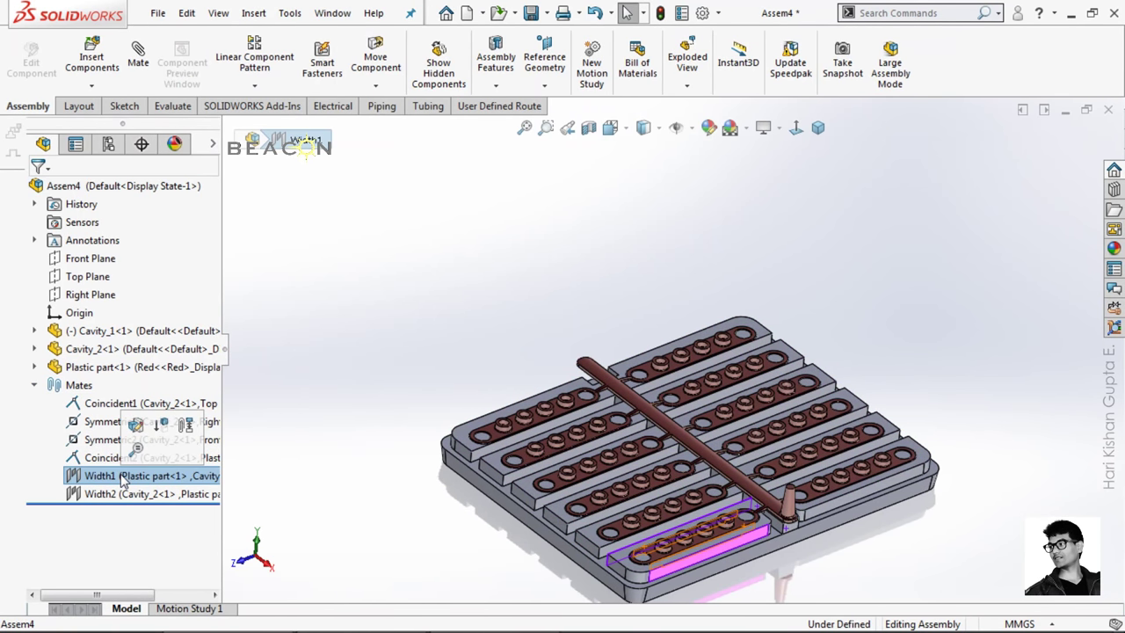
{"action": "left_click", "coordinate": [165, 397]}
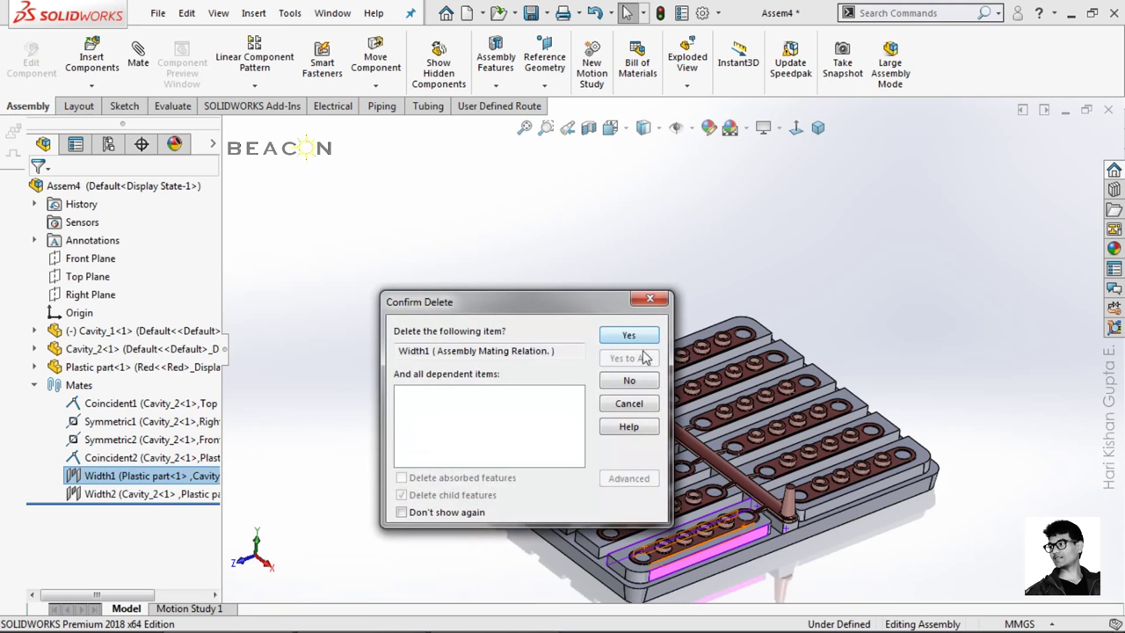
{"action": "left_click", "coordinate": [621, 341]}
Drag the Plastic part up off the Cavity_2 plate and view it from a steep side angle.
{"action": "scroll", "coordinate": [615, 479], "scroll_direction": "down", "scroll_amount": 2}
{"action": "scroll", "coordinate": [695, 389], "scroll_direction": "down", "scroll_amount": 5}
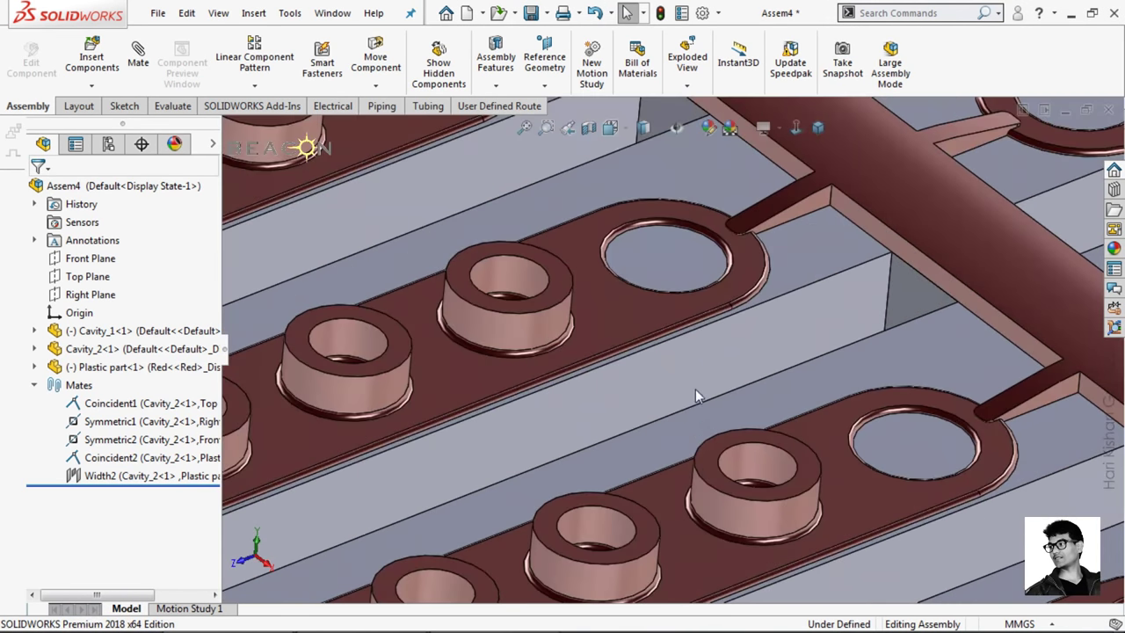
{"action": "left_click", "coordinate": [593, 331]}
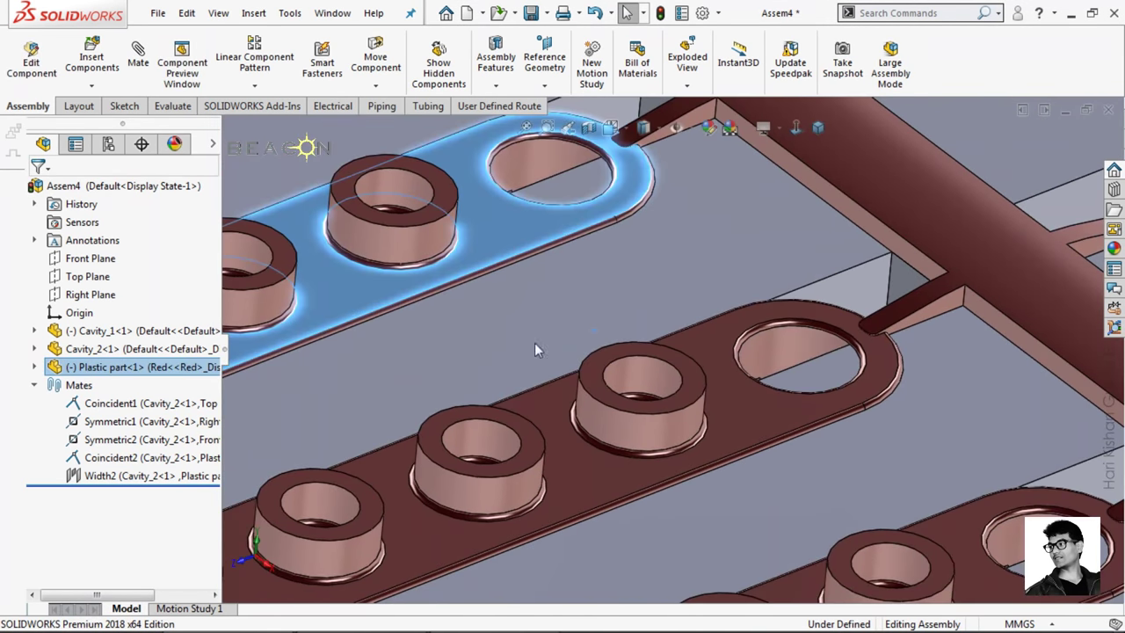
{"action": "scroll", "coordinate": [534, 342], "scroll_direction": "up", "scroll_amount": 5}
{"action": "left_click_drag", "start_coordinate": [617, 318], "coordinate": [446, 367]}
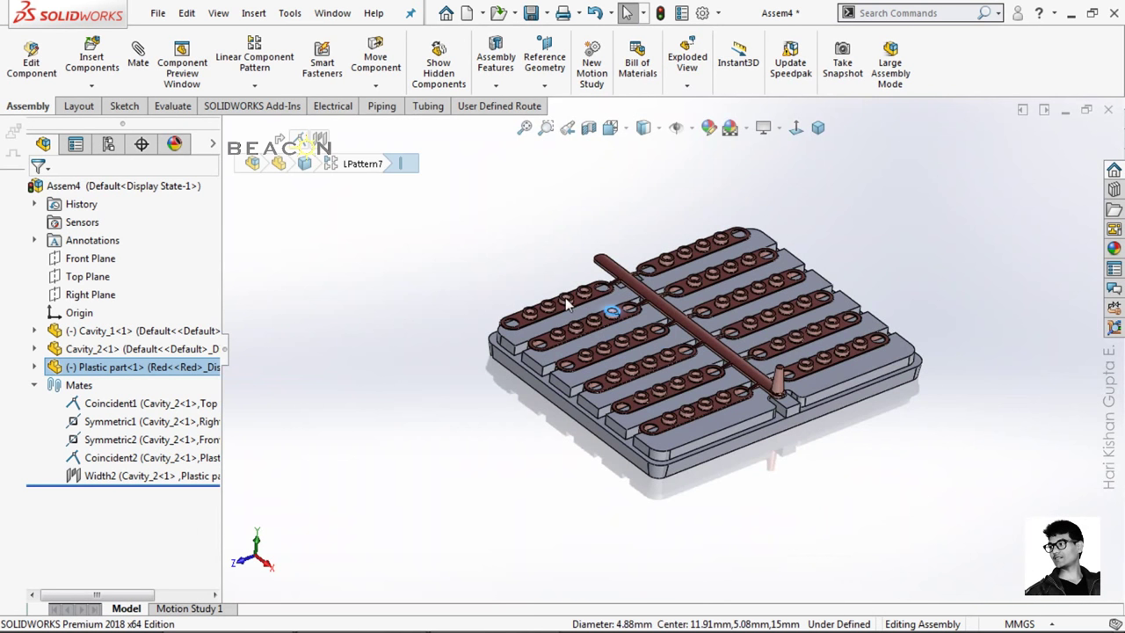
{"action": "scroll", "coordinate": [560, 294], "scroll_direction": "down", "scroll_amount": 3}
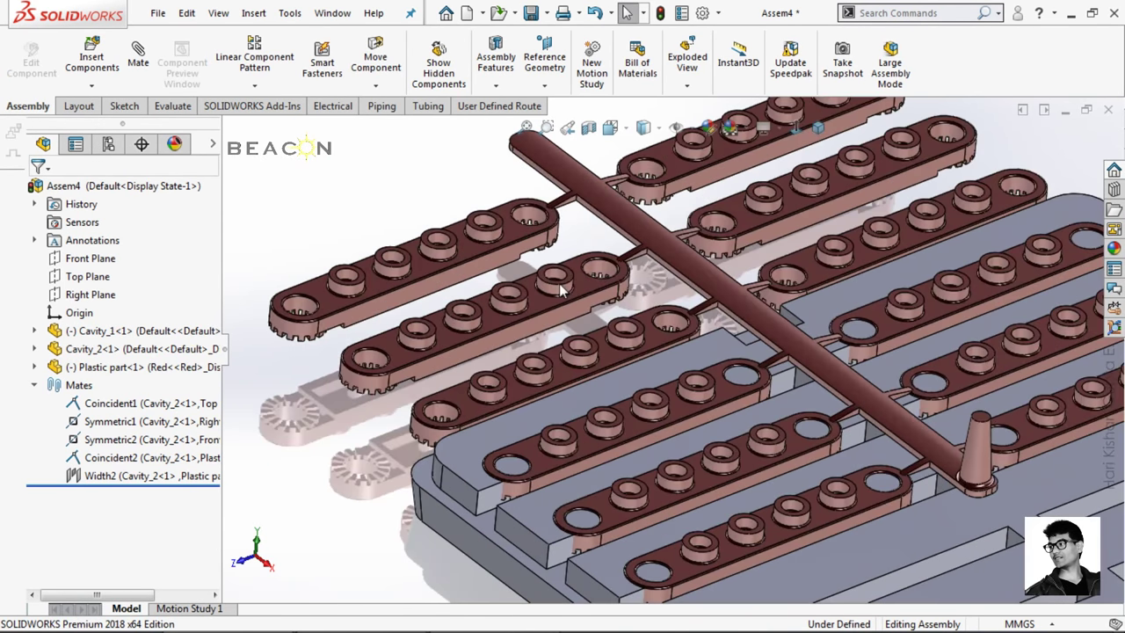
{"action": "left_click", "coordinate": [554, 324]}
{"action": "middle_click_drag", "start_coordinate": [565, 316], "coordinate": [522, 343]}
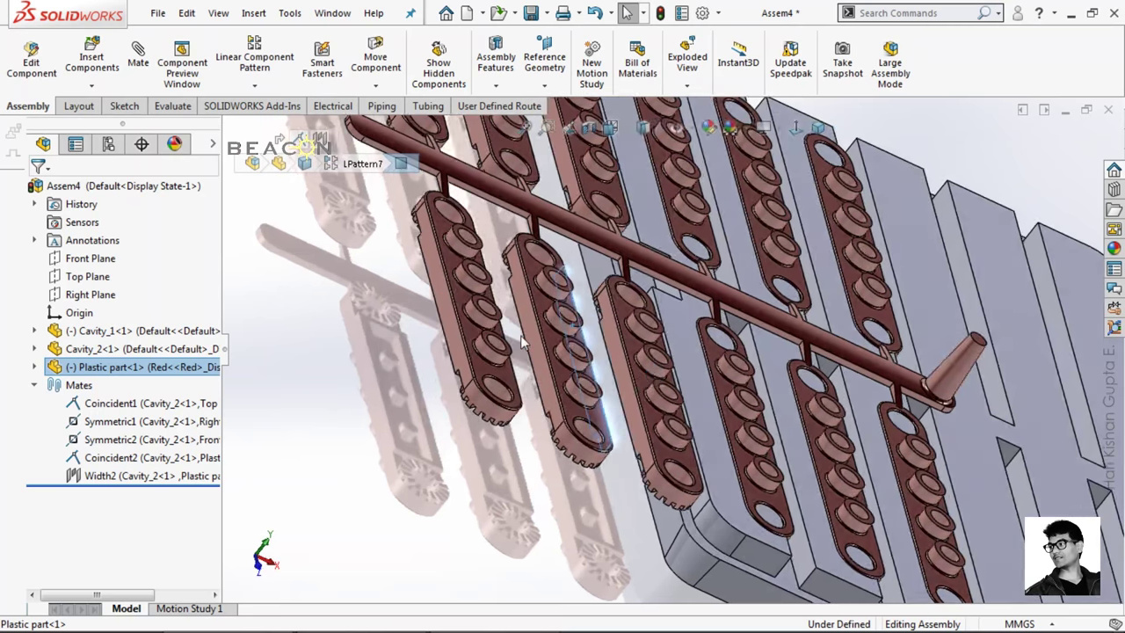
Add a width mate, Width3, between a plastic strip's side faces and the Cavity_2 pocket faces.
{"action": "left_click", "coordinate": [530, 334]}
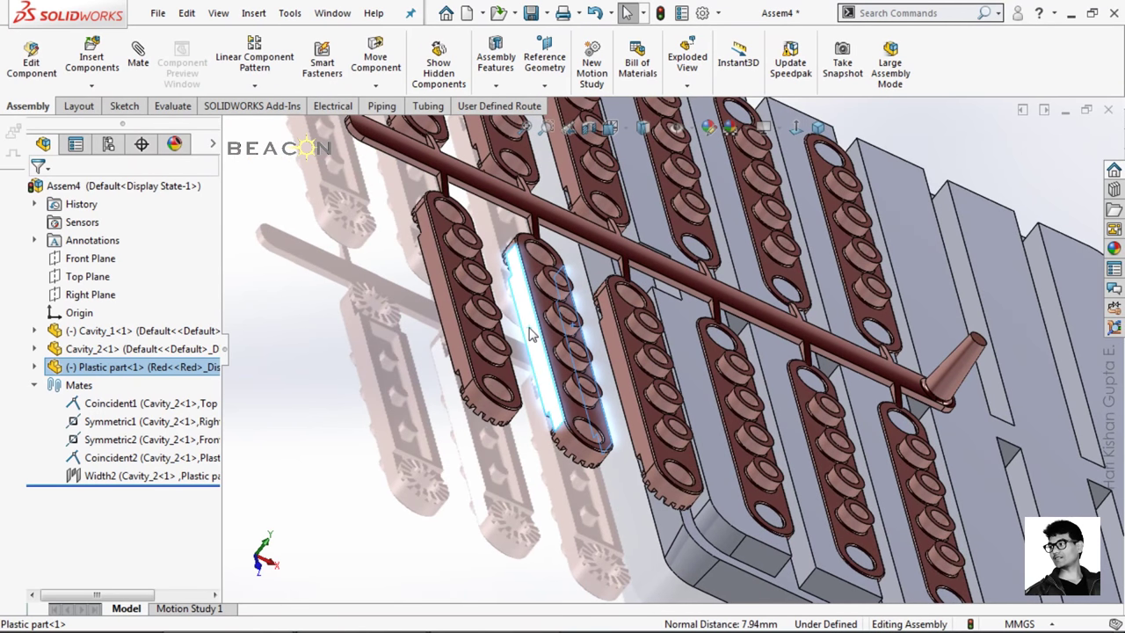
{"action": "left_click", "coordinate": [802, 562], "text": "ctrl"}
{"action": "middle_click_drag", "start_coordinate": [802, 563], "coordinate": [828, 588]}
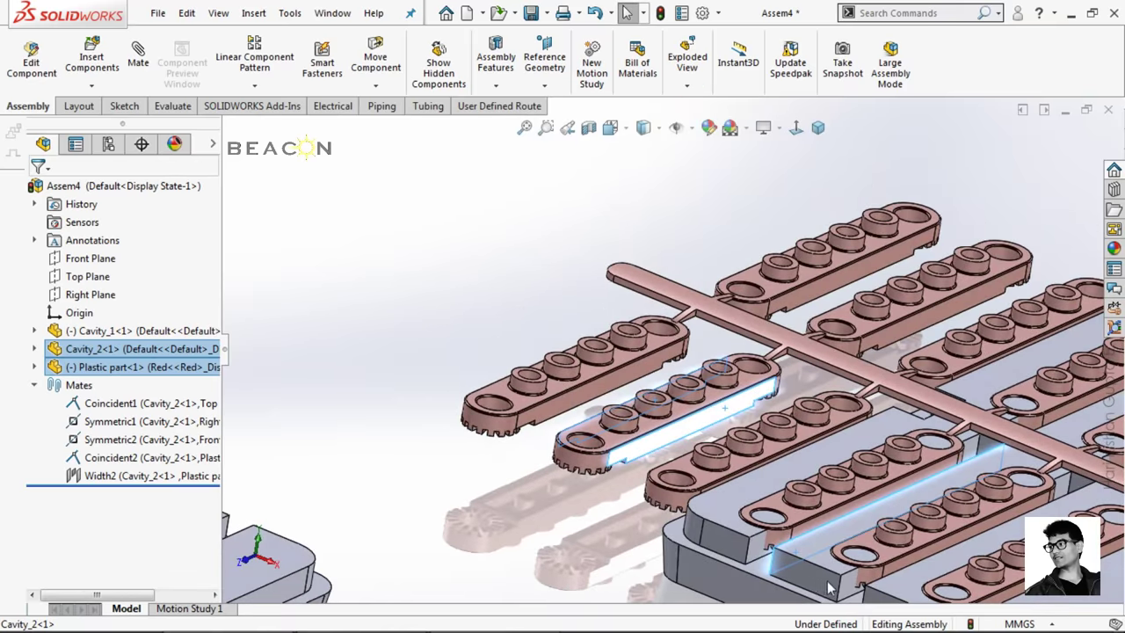
{"action": "left_click", "coordinate": [879, 579], "text": "ctrl"}
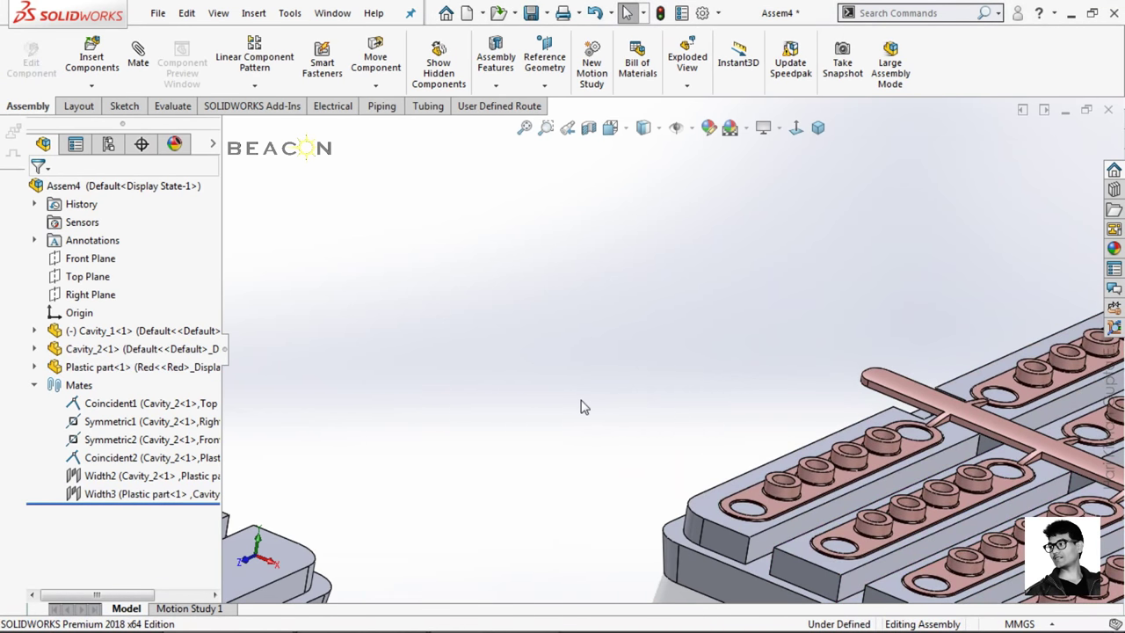
Check the strip's alignment in Top view, then return to a tilted view.
{"action": "key", "text": "ctrl+5"}
{"action": "scroll", "coordinate": [770, 230], "scroll_direction": "down", "scroll_amount": 3}
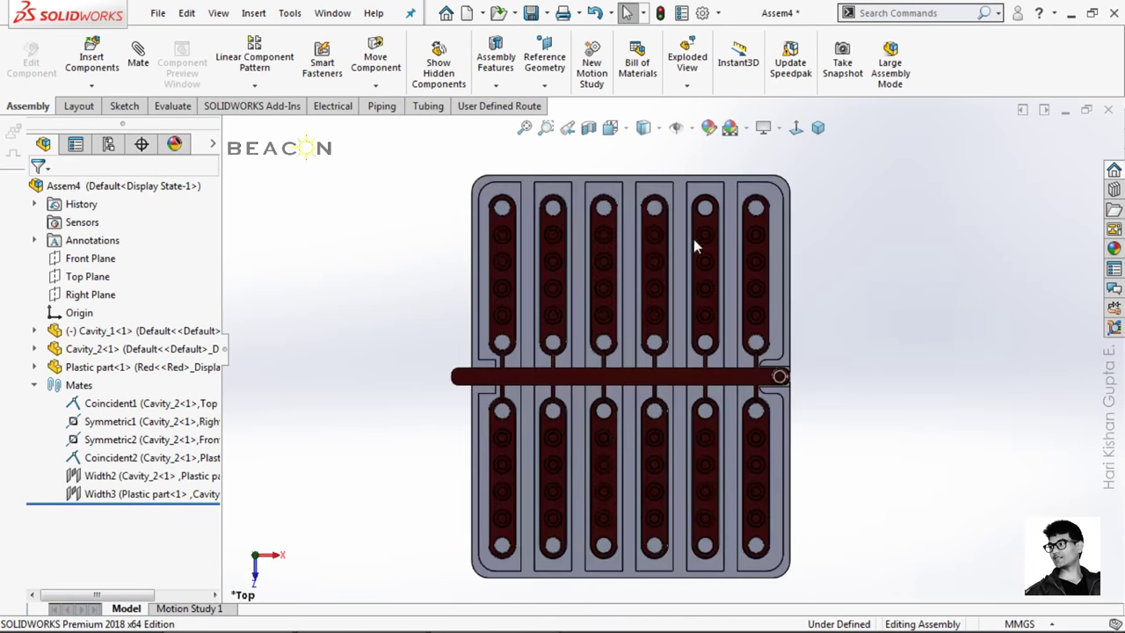
{"action": "scroll", "coordinate": [694, 239], "scroll_direction": "down", "scroll_amount": 2}
{"action": "scroll", "coordinate": [627, 279], "scroll_direction": "up", "scroll_amount": 3}
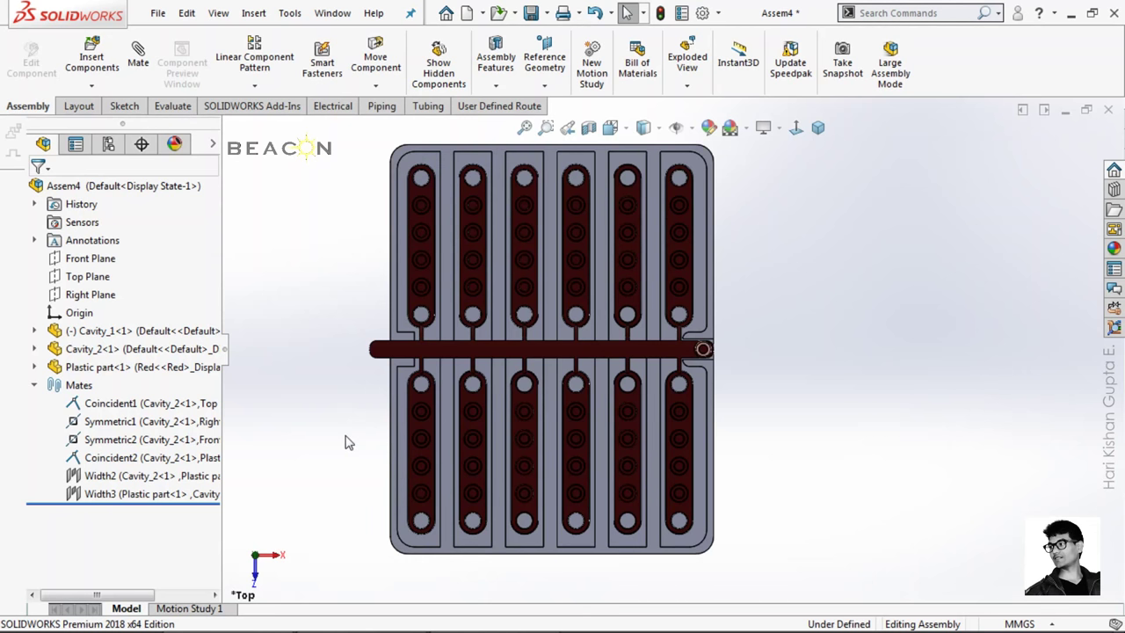
{"action": "mouse_move", "coordinate": [347, 442]}
{"action": "middle_mouse_down"}
{"action": "mouse_move", "coordinate": [364, 377]}
{"action": "mouse_move", "coordinate": [307, 216]}
{"action": "mouse_move", "coordinate": [251, 264]}
{"action": "middle_mouse_up"}
{"action": "scroll", "coordinate": [322, 311], "scroll_direction": "up", "scroll_amount": 3}
{"action": "scroll", "coordinate": [370, 351], "scroll_direction": "up", "scroll_amount": 2}
Mate a Cavity_1 face coincident with a Cavity_2 face (Coincident3), flipping its alignment.
{"action": "scroll", "coordinate": [506, 413], "scroll_direction": "down", "scroll_amount": 3}
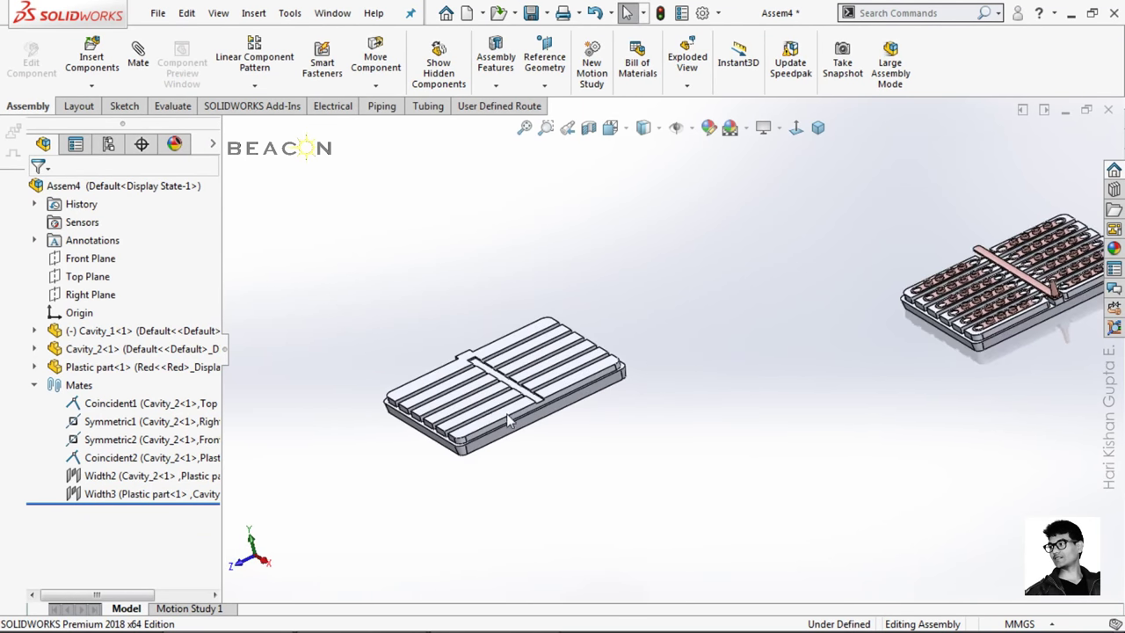
{"action": "left_click", "coordinate": [457, 372]}
{"action": "scroll", "coordinate": [921, 329], "scroll_direction": "down", "scroll_amount": 5}
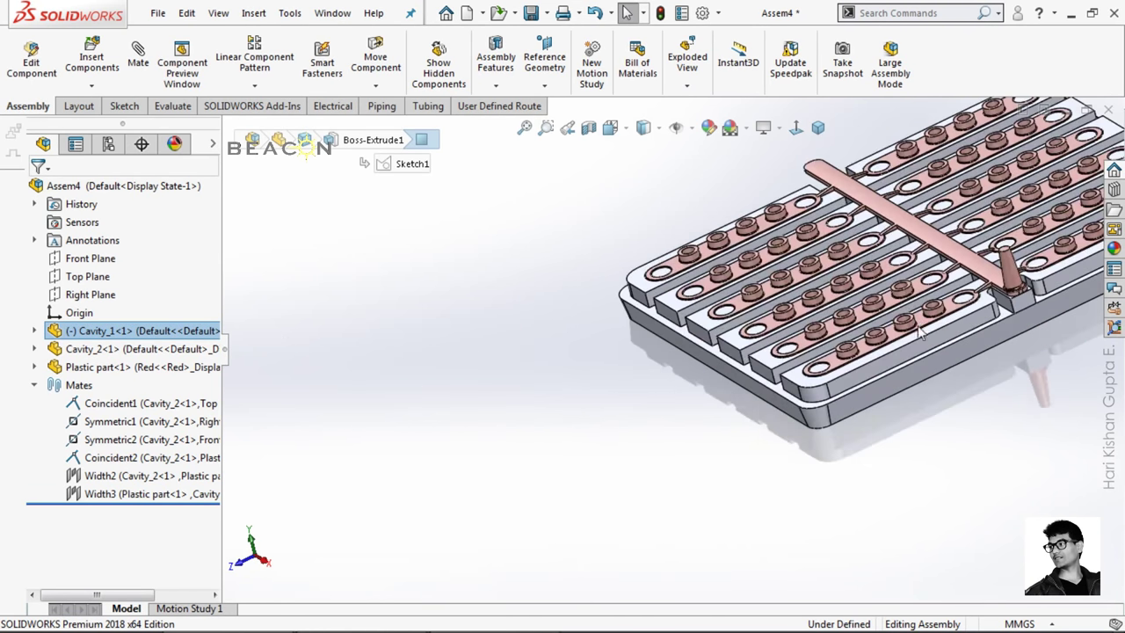
{"action": "left_click", "coordinate": [985, 303], "text": "ctrl"}
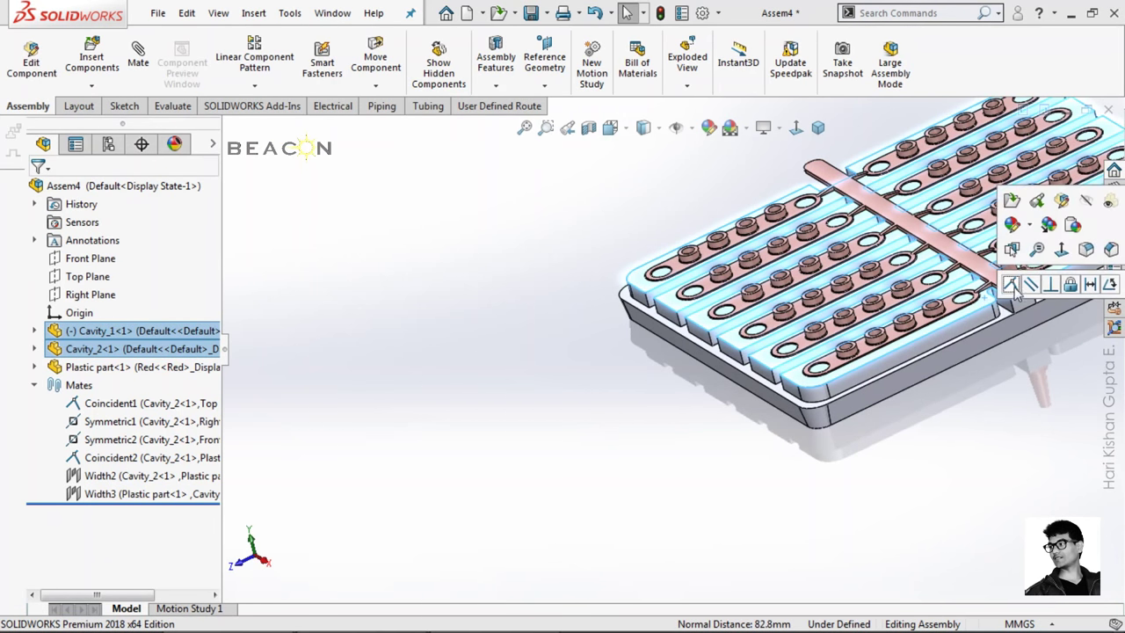
{"action": "left_click", "coordinate": [808, 360]}
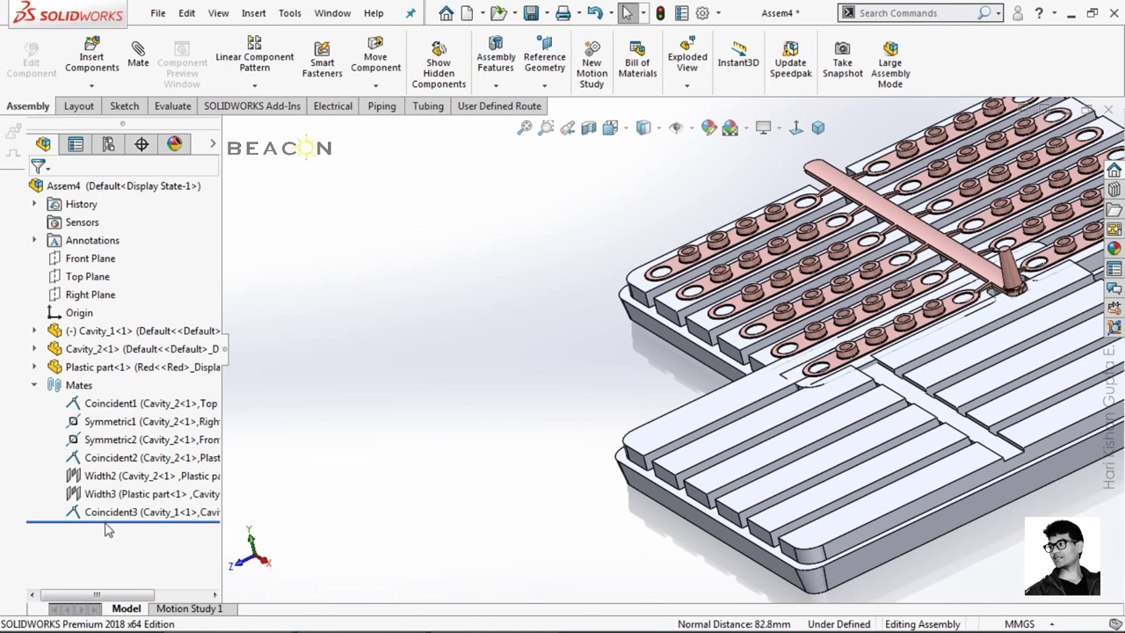
{"action": "right_click", "coordinate": [105, 513]}
{"action": "left_click", "coordinate": [159, 364]}
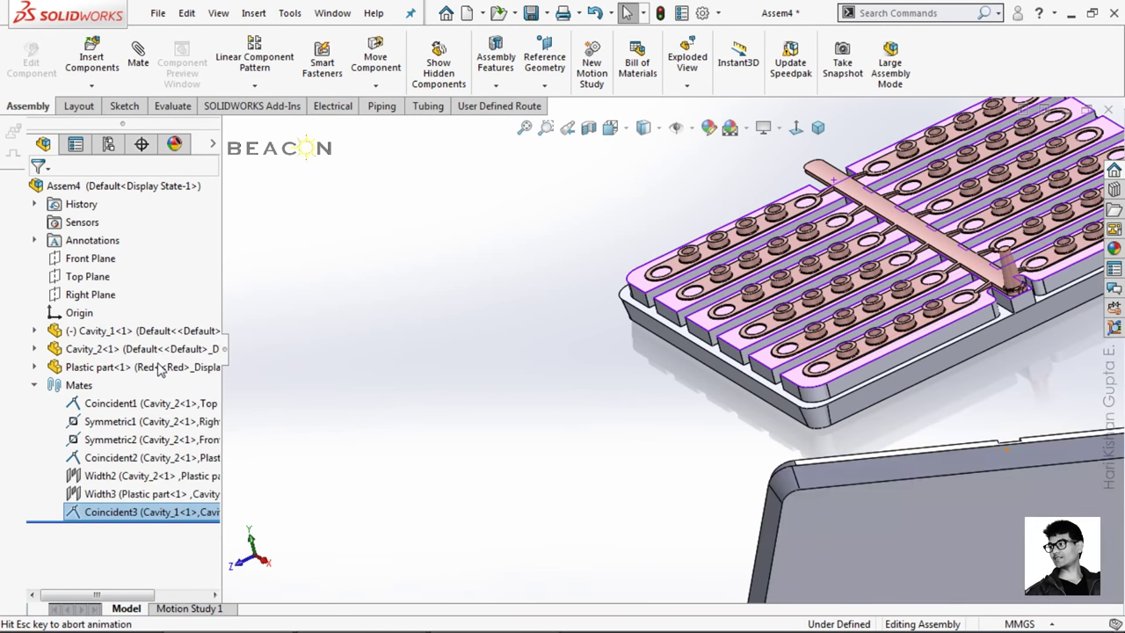
Make a Cavity_1 side face coincident with the matching Cavity_2 side face (Coincident4).
{"action": "scroll", "coordinate": [701, 409], "scroll_direction": "up", "scroll_amount": 5}
{"action": "scroll", "coordinate": [741, 419], "scroll_direction": "down", "scroll_amount": 2}
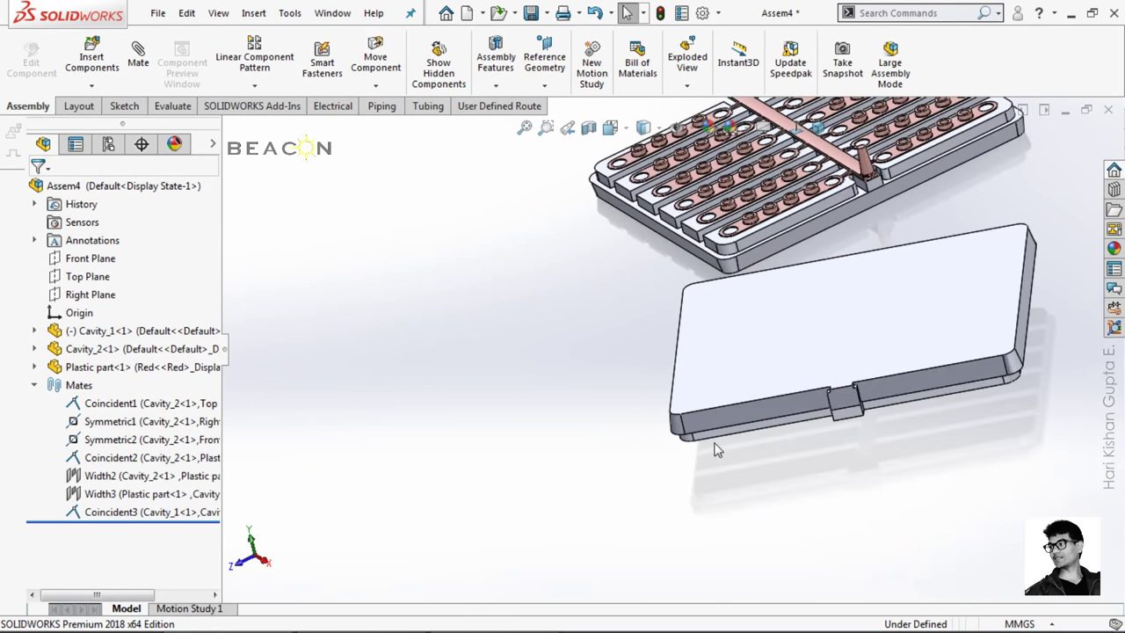
{"action": "scroll", "coordinate": [738, 419], "scroll_direction": "down", "scroll_amount": 2}
{"action": "scroll", "coordinate": [734, 419], "scroll_direction": "down", "scroll_amount": 2}
{"action": "scroll", "coordinate": [726, 420], "scroll_direction": "down", "scroll_amount": 2}
{"action": "left_click", "coordinate": [703, 386]}
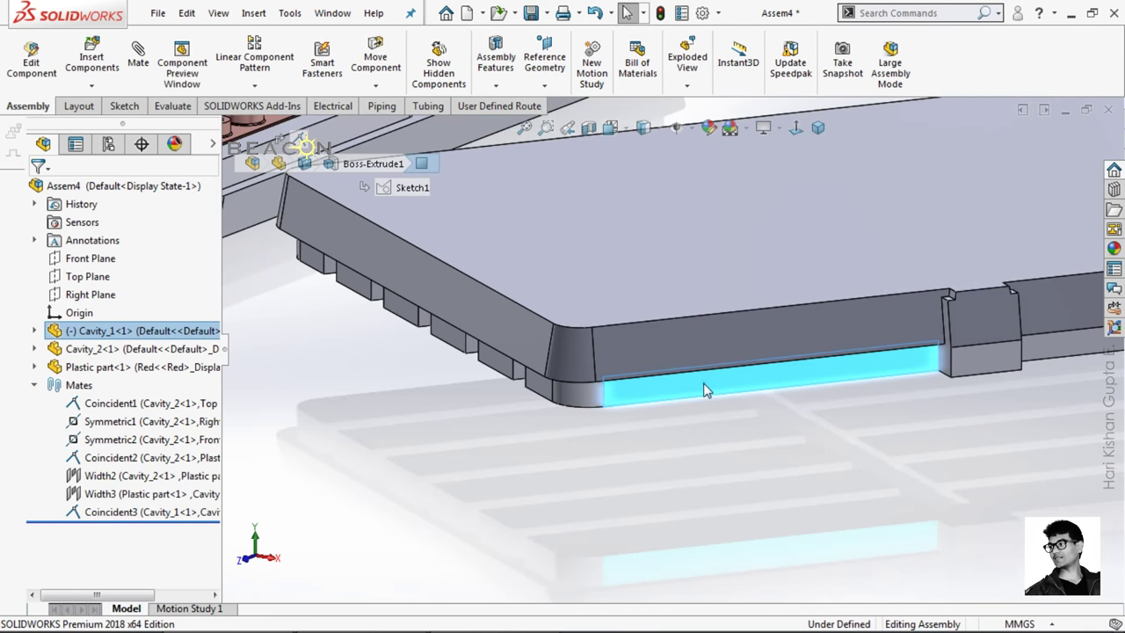
{"action": "scroll", "coordinate": [695, 386], "scroll_direction": "up", "scroll_amount": 3}
{"action": "scroll", "coordinate": [510, 281], "scroll_direction": "down", "scroll_amount": 3}
{"action": "left_click", "coordinate": [530, 290], "text": "ctrl"}
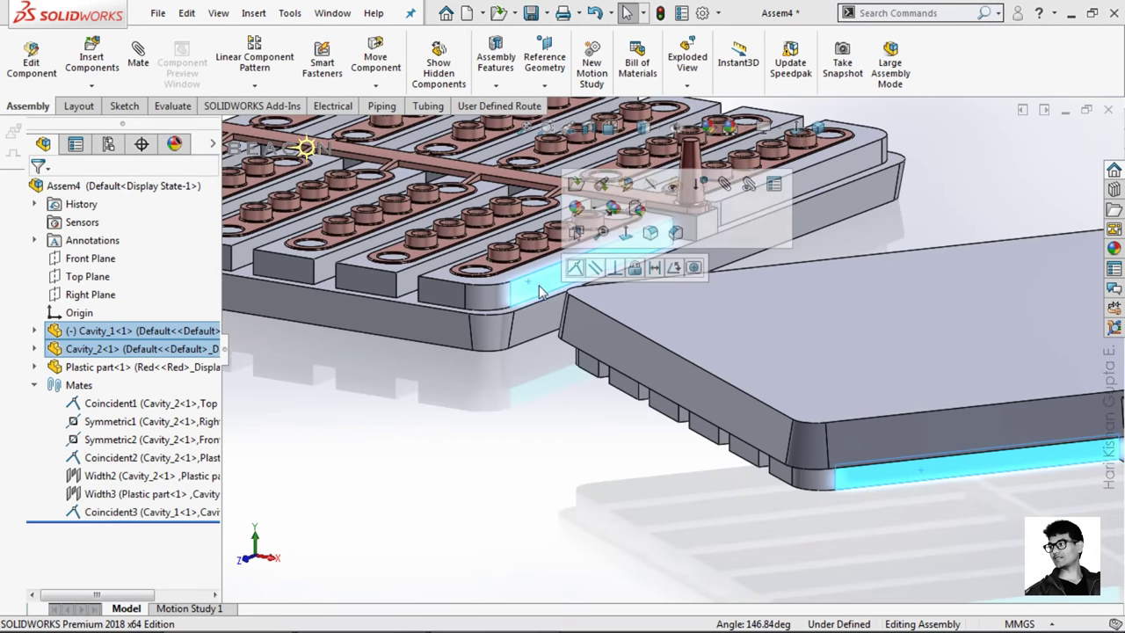
{"action": "left_click", "coordinate": [578, 268]}
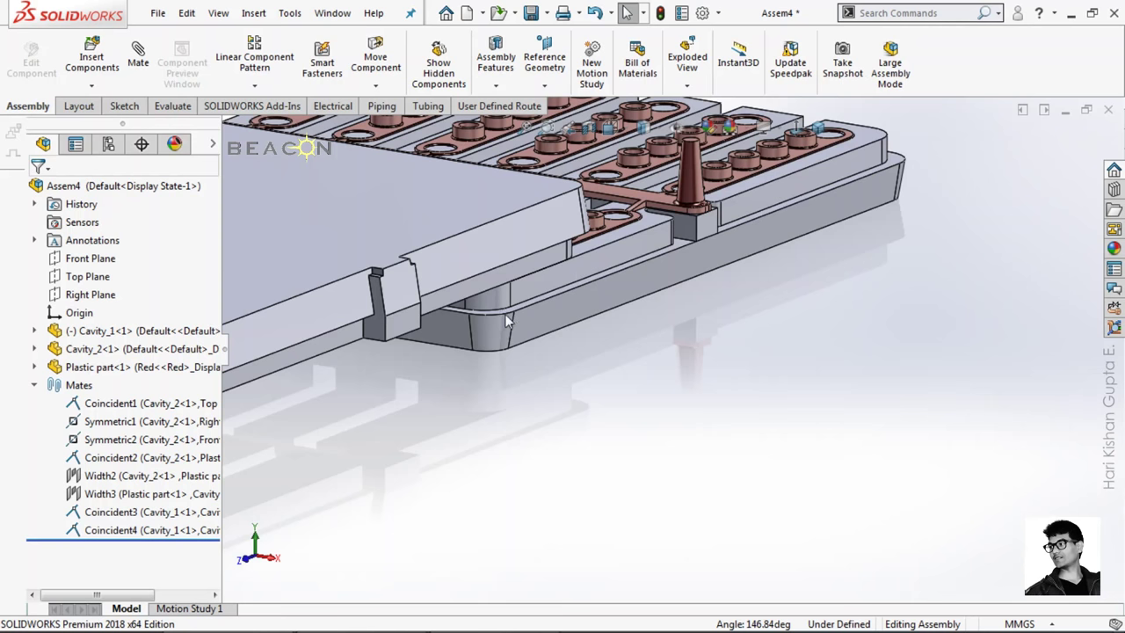
Add Coincident5 between the last pair of plate faces, fully defining the assembly.
{"action": "scroll", "coordinate": [506, 321], "scroll_direction": "up", "scroll_amount": 3}
{"action": "scroll", "coordinate": [445, 377], "scroll_direction": "down", "scroll_amount": 3}
{"action": "left_click", "coordinate": [433, 341]}
{"action": "scroll", "coordinate": [957, 368], "scroll_direction": "up", "scroll_amount": 1}
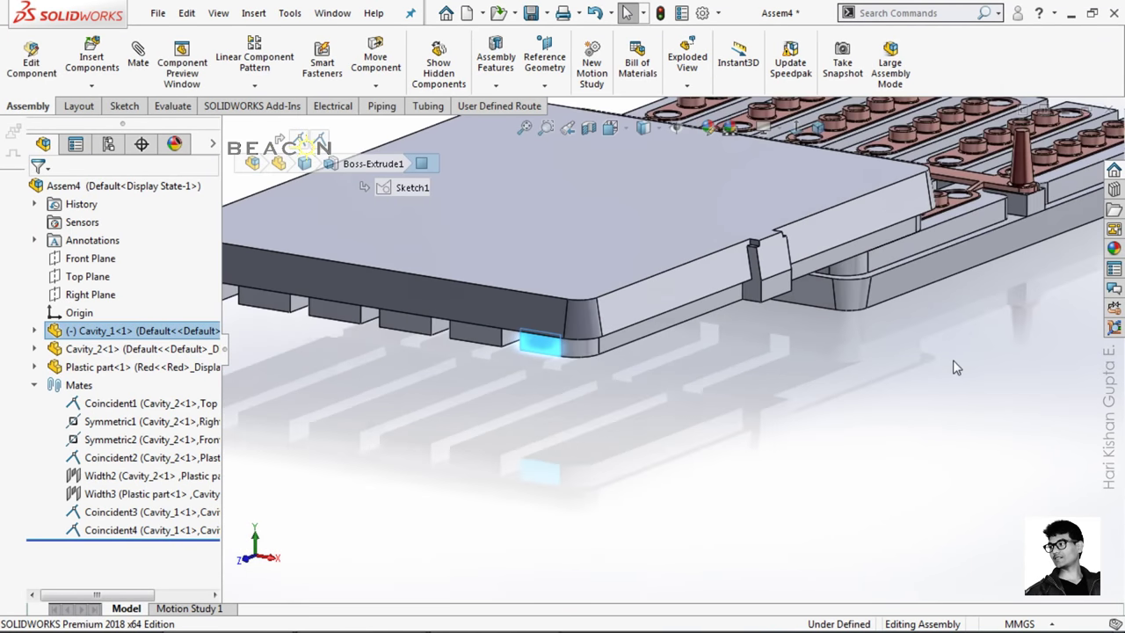
{"action": "scroll", "coordinate": [957, 367], "scroll_direction": "down", "scroll_amount": 3}
{"action": "scroll", "coordinate": [571, 345], "scroll_direction": "down", "scroll_amount": 1}
{"action": "left_click", "coordinate": [615, 302], "text": "ctrl"}
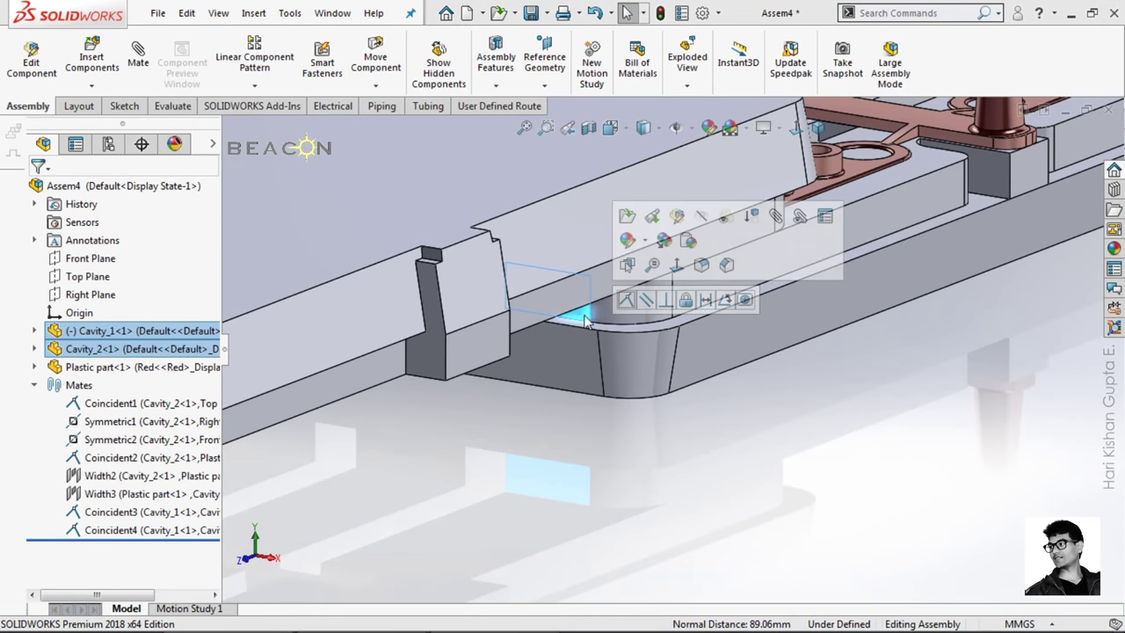
{"action": "left_click", "coordinate": [623, 300]}
{"action": "scroll", "coordinate": [623, 300], "scroll_direction": "up", "scroll_amount": 5}
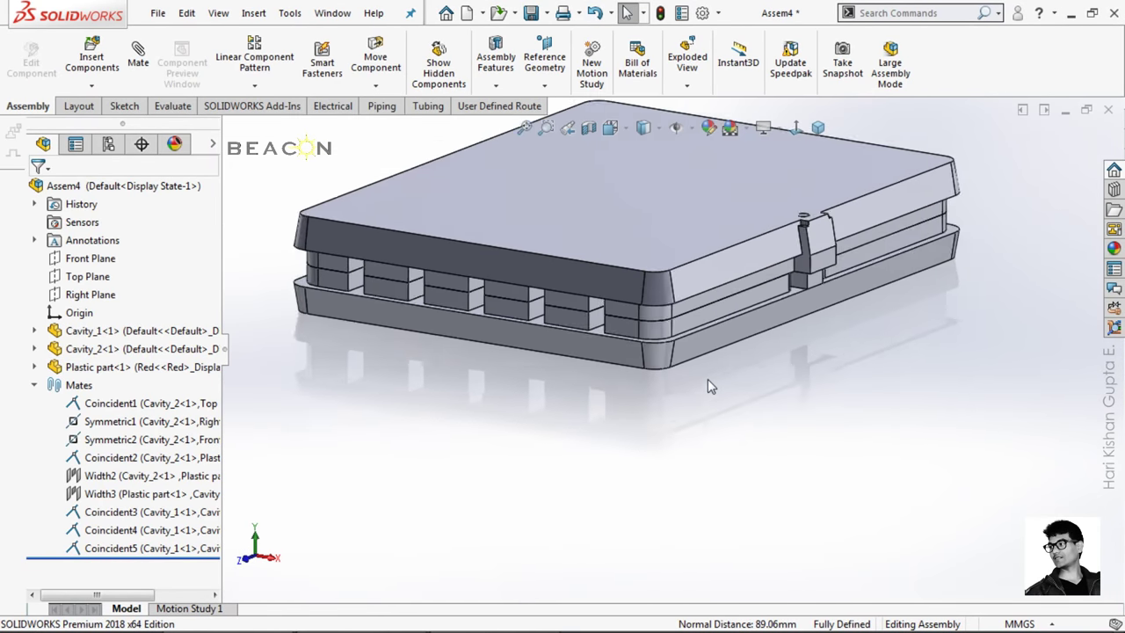
Check the assembly from the Front, Back, Top and Isometric views.
{"action": "key", "text": "ctrl+1"}
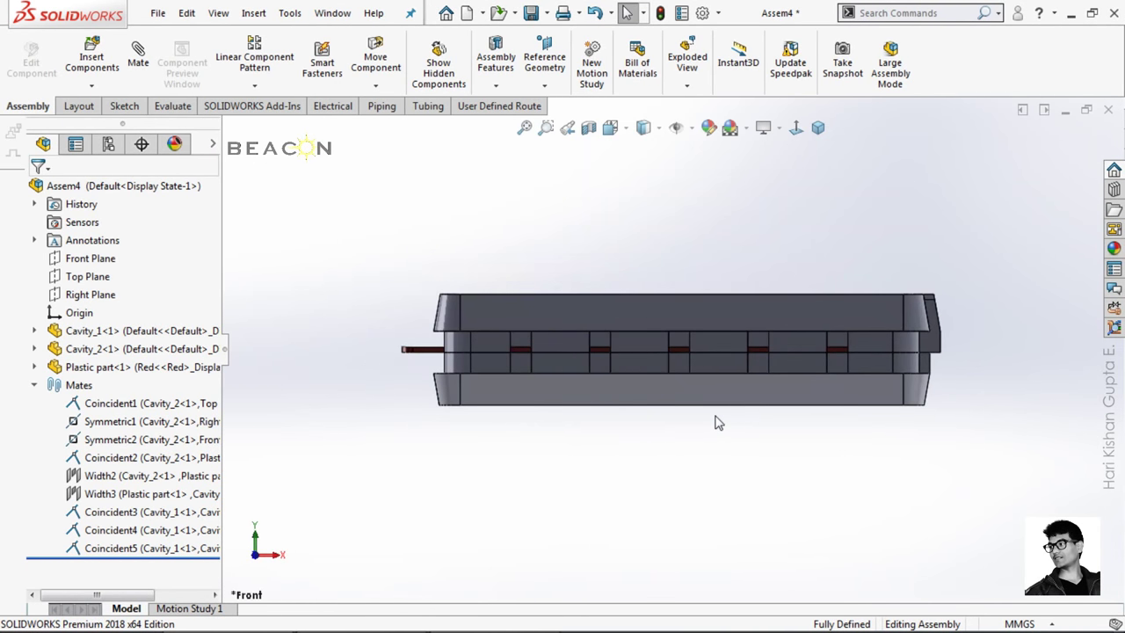
{"action": "key", "text": "ctrl+2"}
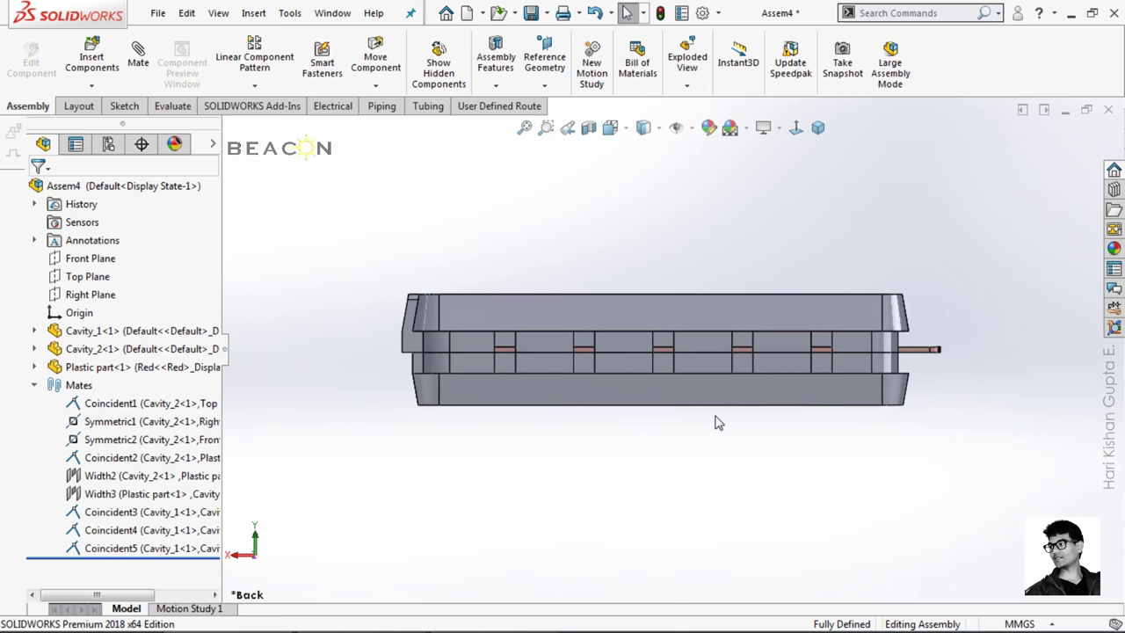
{"action": "key", "text": "ctrl+5"}
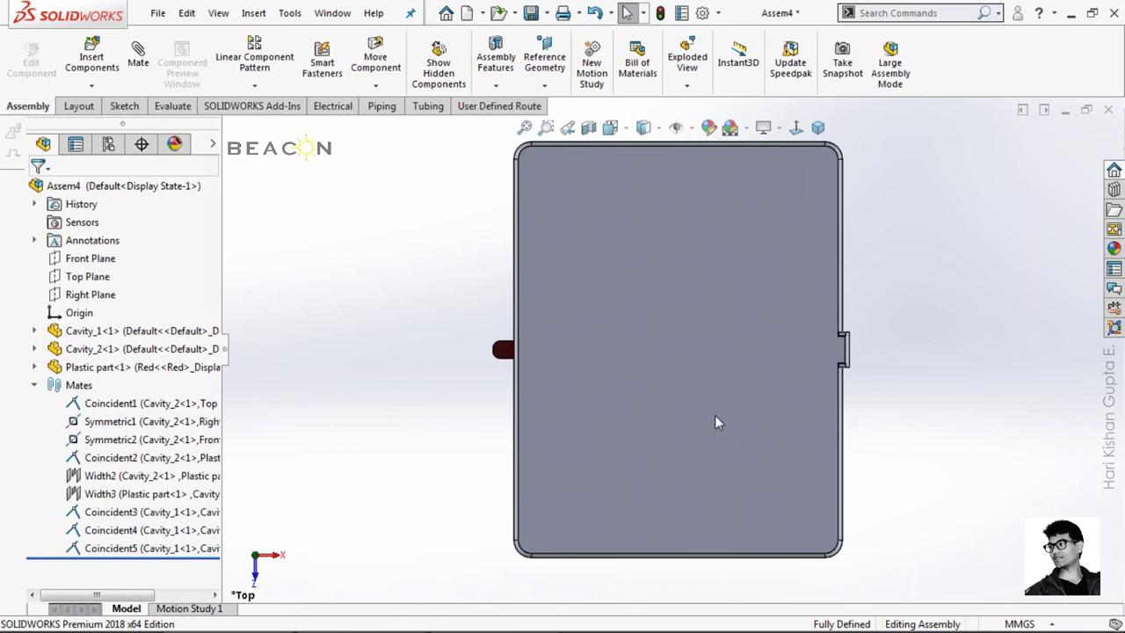
{"action": "key", "text": "ctrl+7"}
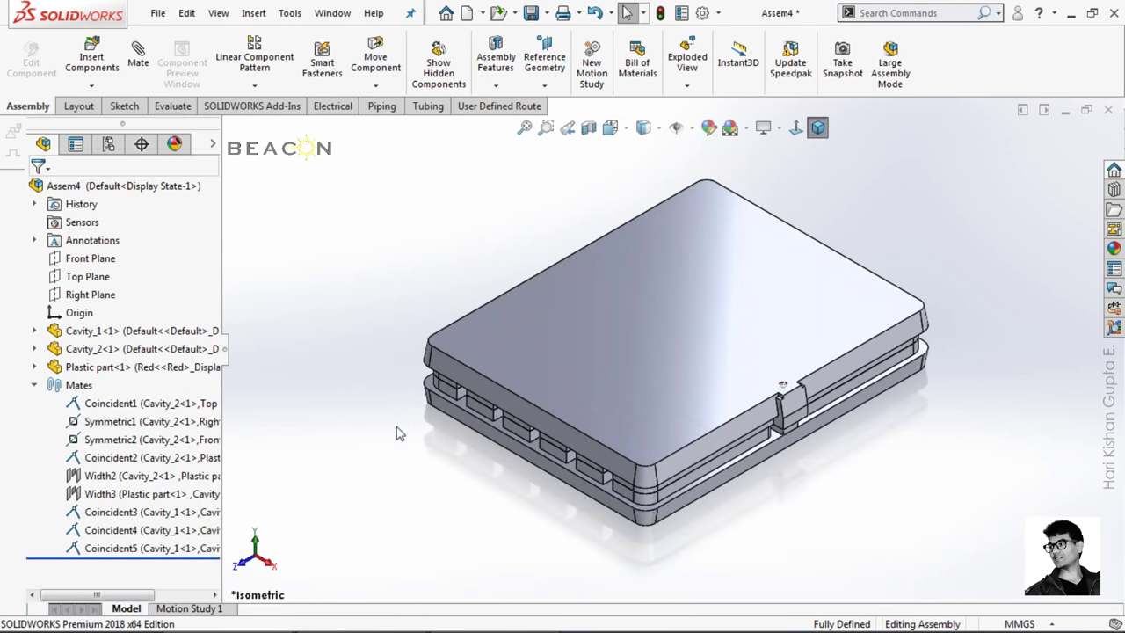
Set both Cavity_2 and Cavity_1 to transparent with Change Transparency.
{"action": "left_click", "coordinate": [34, 385]}
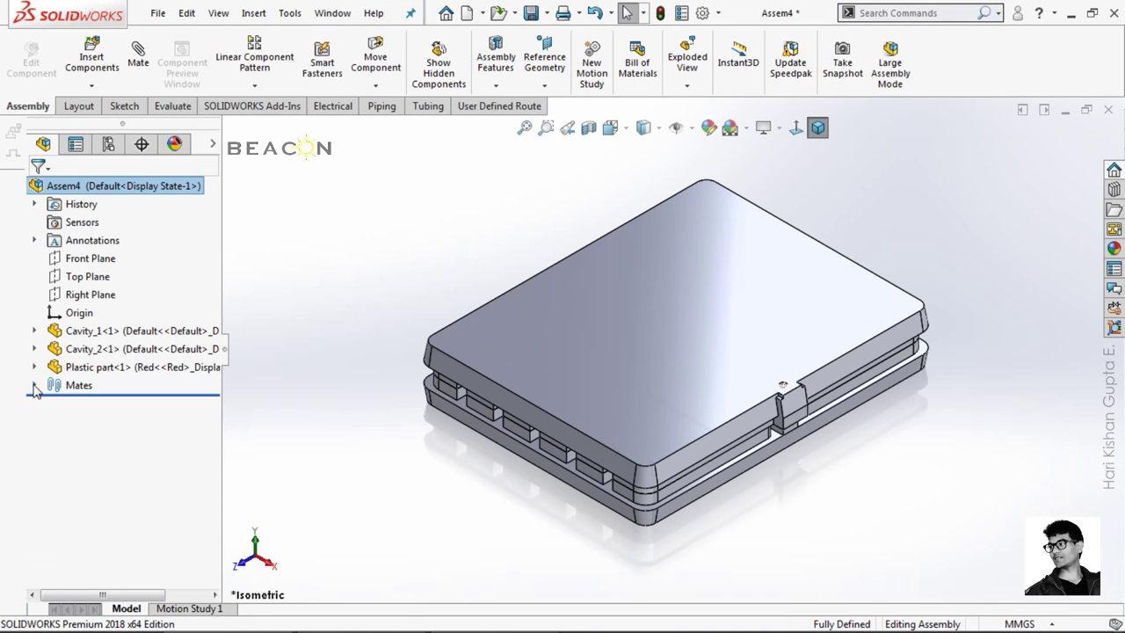
{"action": "right_click", "coordinate": [90, 372]}
{"action": "right_click", "coordinate": [70, 349]}
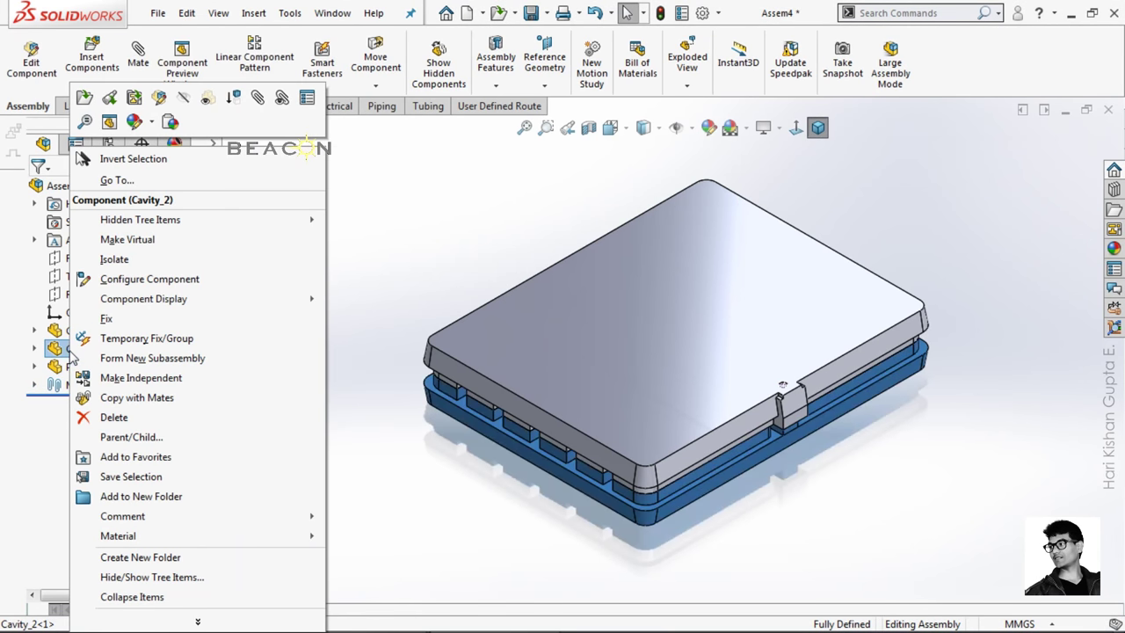
{"action": "left_click", "coordinate": [197, 117]}
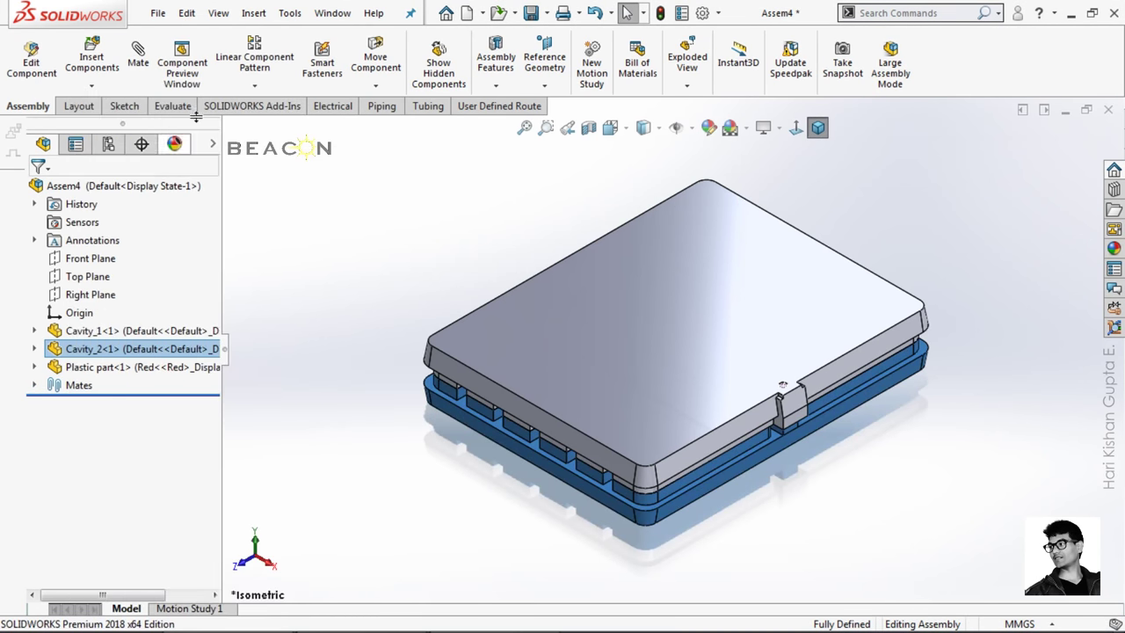
{"action": "right_click", "coordinate": [92, 331]}
{"action": "left_click", "coordinate": [195, 99]}
Switch the display style to Shaded, without edge lines.
{"action": "left_click", "coordinate": [380, 356]}
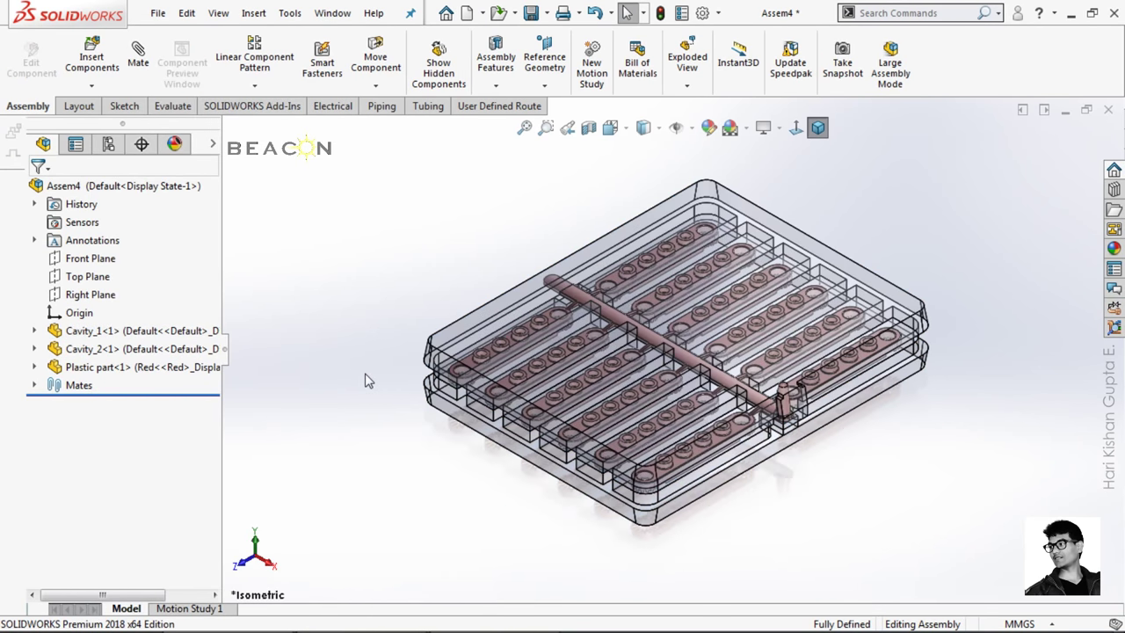
{"action": "mouse_move", "coordinate": [364, 382]}
{"action": "middle_mouse_down"}
{"action": "mouse_move", "coordinate": [382, 384]}
{"action": "mouse_move", "coordinate": [467, 334]}
{"action": "mouse_move", "coordinate": [532, 397]}
{"action": "mouse_move", "coordinate": [532, 460]}
{"action": "mouse_move", "coordinate": [512, 432]}
{"action": "mouse_move", "coordinate": [336, 392]}
{"action": "mouse_move", "coordinate": [291, 445]}
{"action": "mouse_move", "coordinate": [219, 462]}
{"action": "mouse_move", "coordinate": [246, 498]}
{"action": "mouse_move", "coordinate": [259, 488]}
{"action": "middle_mouse_up"}
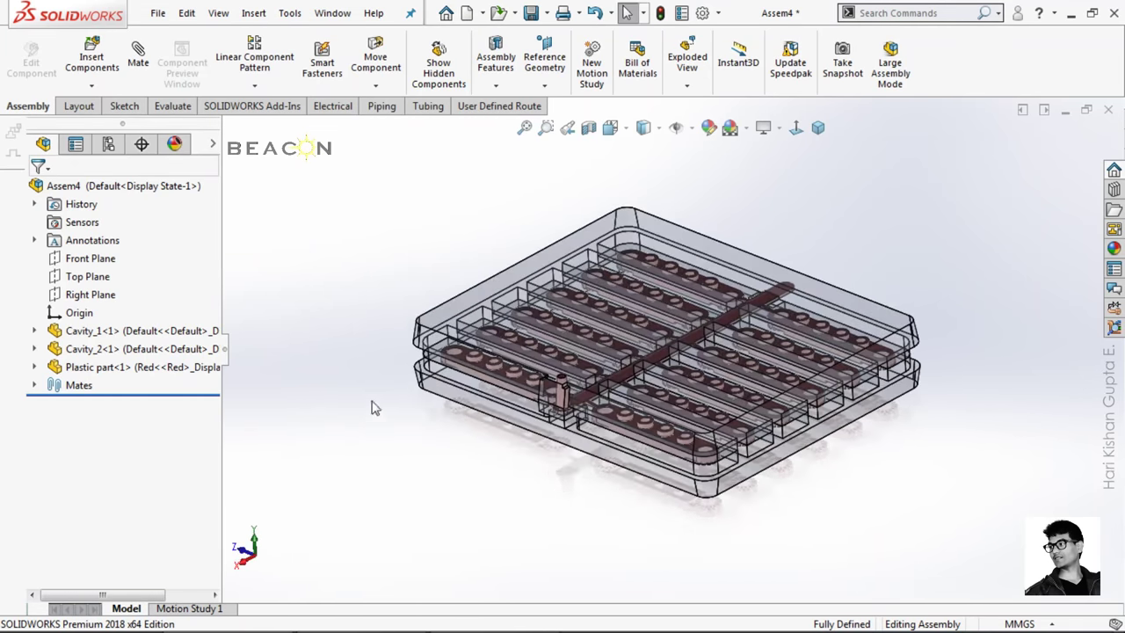
{"action": "left_click", "coordinate": [643, 128]}
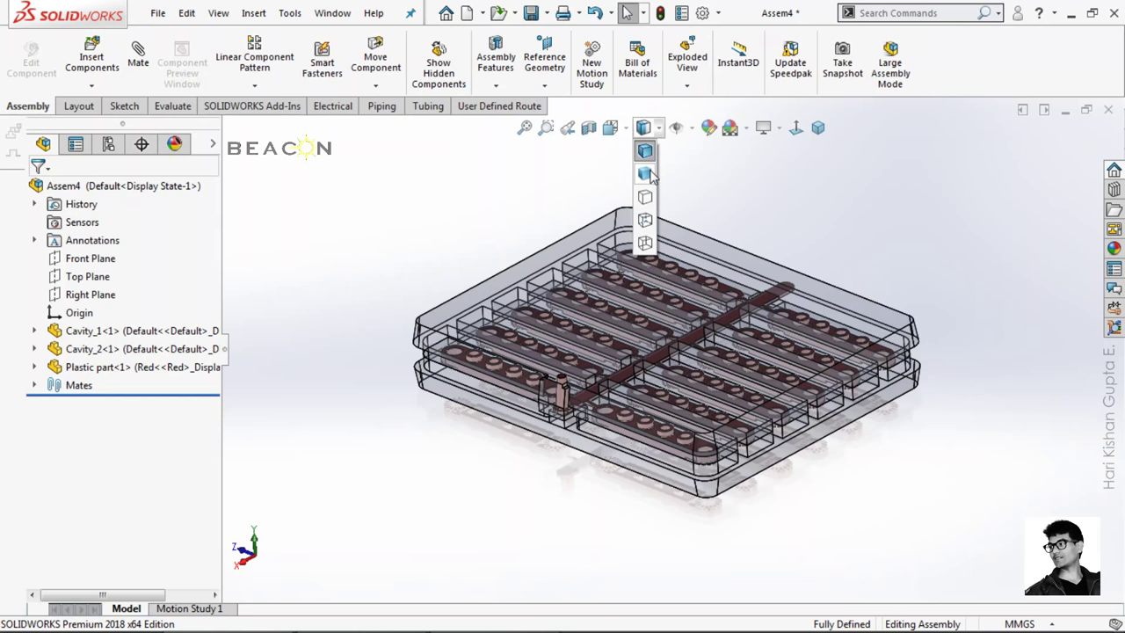
{"action": "left_click", "coordinate": [652, 176]}
{"action": "mouse_move", "coordinate": [331, 393]}
{"action": "middle_mouse_down"}
{"action": "mouse_move", "coordinate": [329, 374]}
{"action": "mouse_move", "coordinate": [339, 393]}
{"action": "middle_mouse_up"}
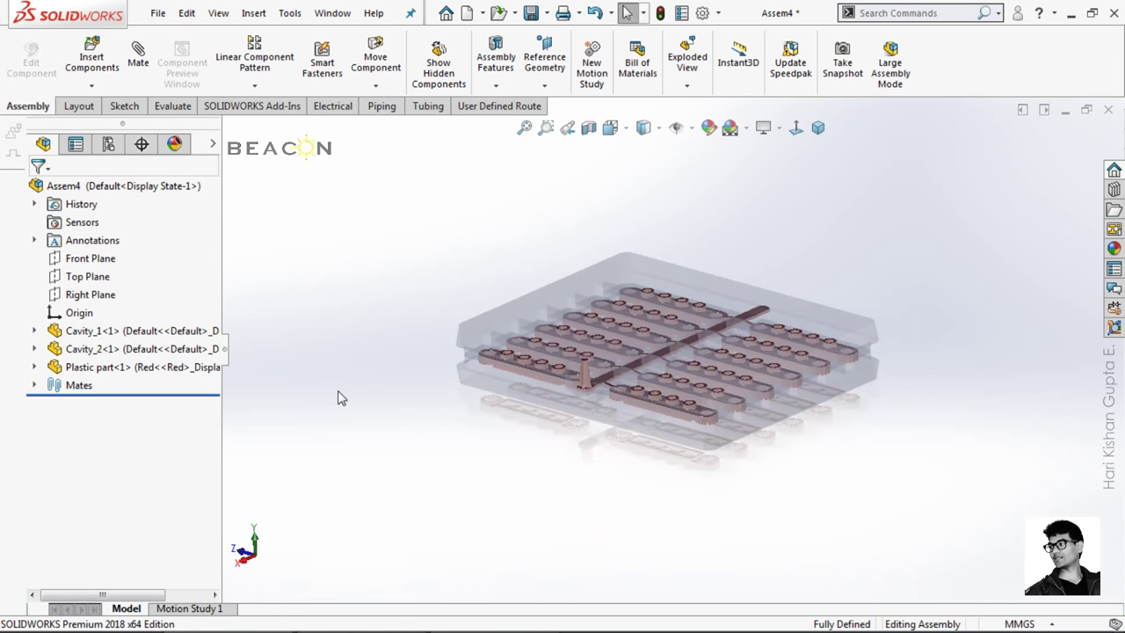
Inspect the plastic part between the plates from the Front and Left views.
{"action": "key", "text": "ctrl+1"}
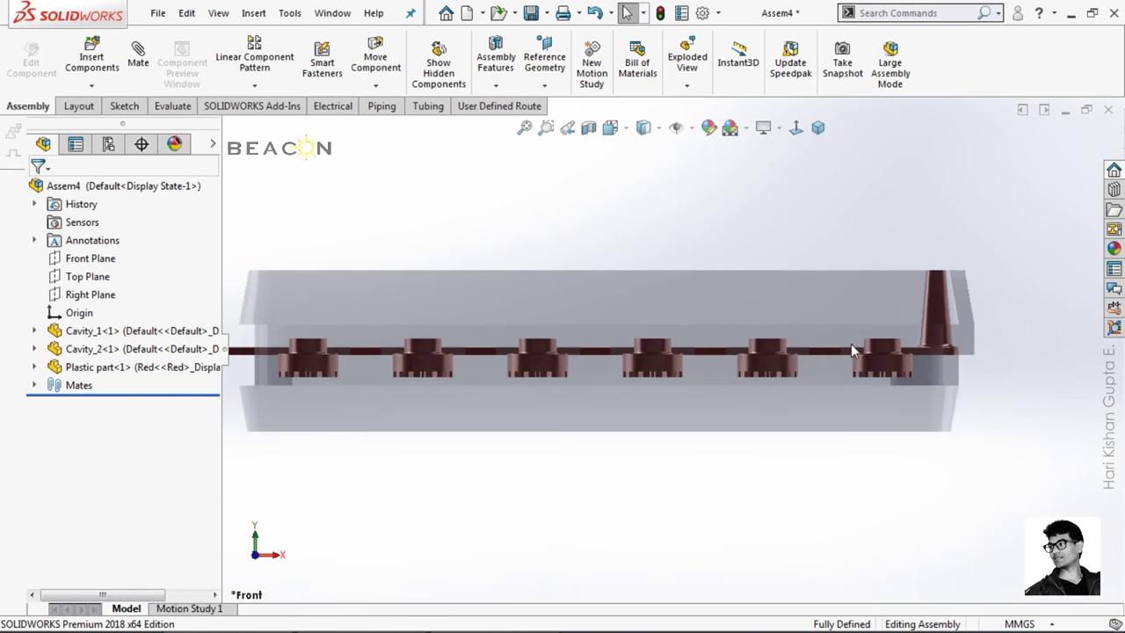
{"action": "scroll", "coordinate": [896, 358], "scroll_direction": "down", "scroll_amount": 4}
{"action": "scroll", "coordinate": [952, 331], "scroll_direction": "down", "scroll_amount": 2}
{"action": "scroll", "coordinate": [952, 331], "scroll_direction": "up", "scroll_amount": 1}
{"action": "scroll", "coordinate": [858, 230], "scroll_direction": "down", "scroll_amount": 1}
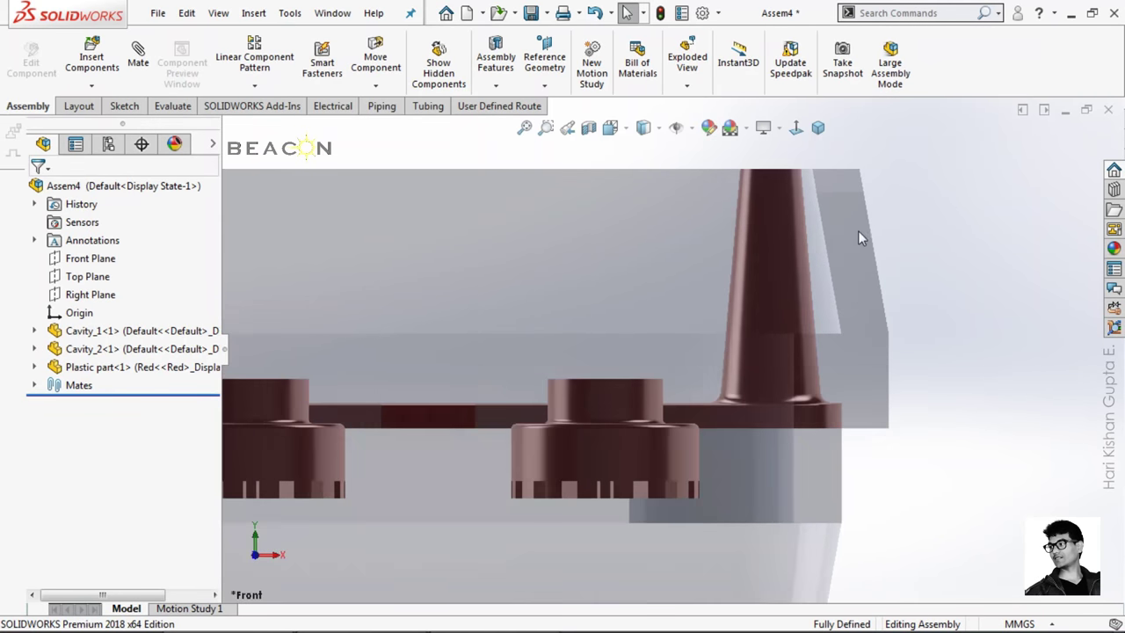
{"action": "scroll", "coordinate": [753, 384], "scroll_direction": "up", "scroll_amount": 1}
{"action": "scroll", "coordinate": [659, 404], "scroll_direction": "down", "scroll_amount": 2}
{"action": "scroll", "coordinate": [566, 423], "scroll_direction": "up", "scroll_amount": 2}
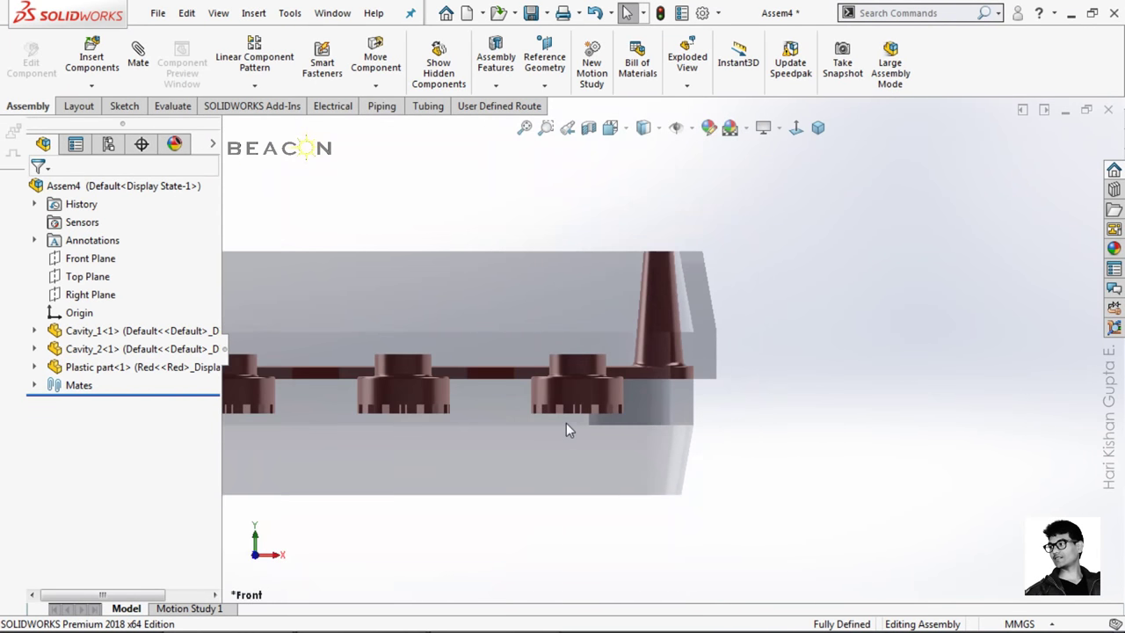
{"action": "scroll", "coordinate": [477, 385], "scroll_direction": "up", "scroll_amount": 1}
{"action": "scroll", "coordinate": [475, 376], "scroll_direction": "down", "scroll_amount": 2}
{"action": "scroll", "coordinate": [474, 378], "scroll_direction": "up", "scroll_amount": 3}
{"action": "scroll", "coordinate": [331, 354], "scroll_direction": "down", "scroll_amount": 1}
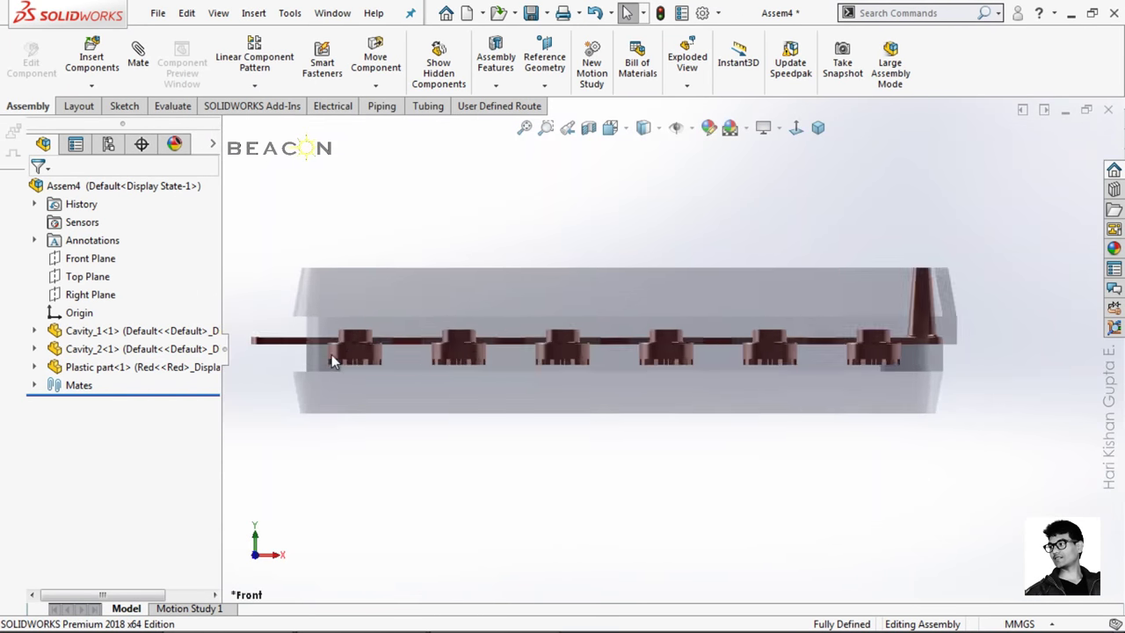
{"action": "key", "text": "ctrl+3"}
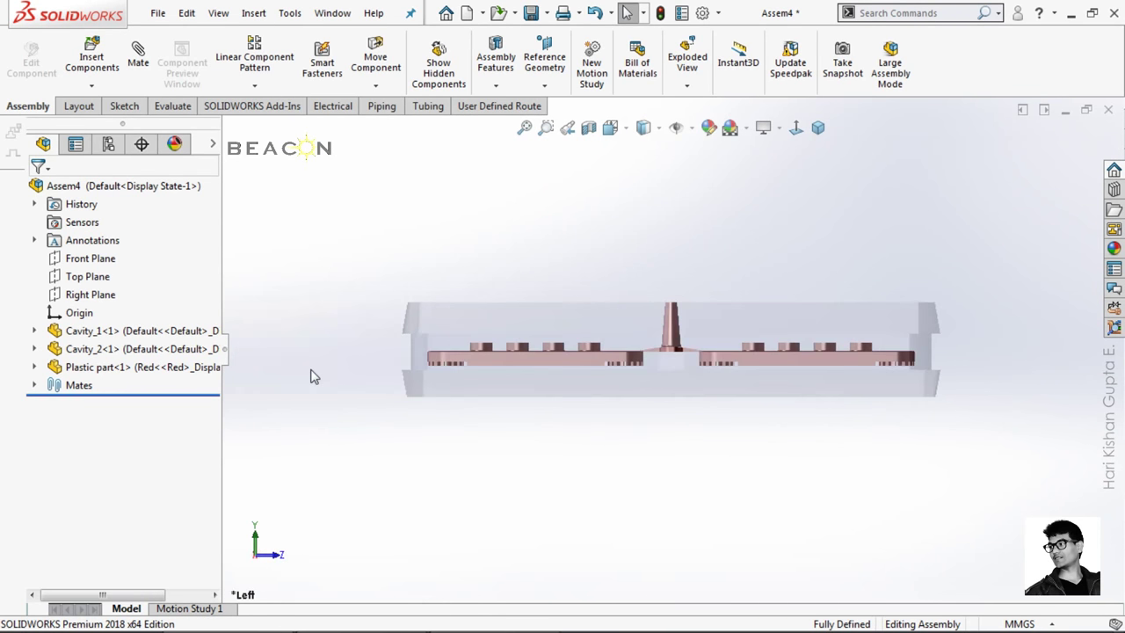
{"action": "scroll", "coordinate": [580, 369], "scroll_direction": "down", "scroll_amount": 1}
{"action": "scroll", "coordinate": [589, 353], "scroll_direction": "up", "scroll_amount": 1}
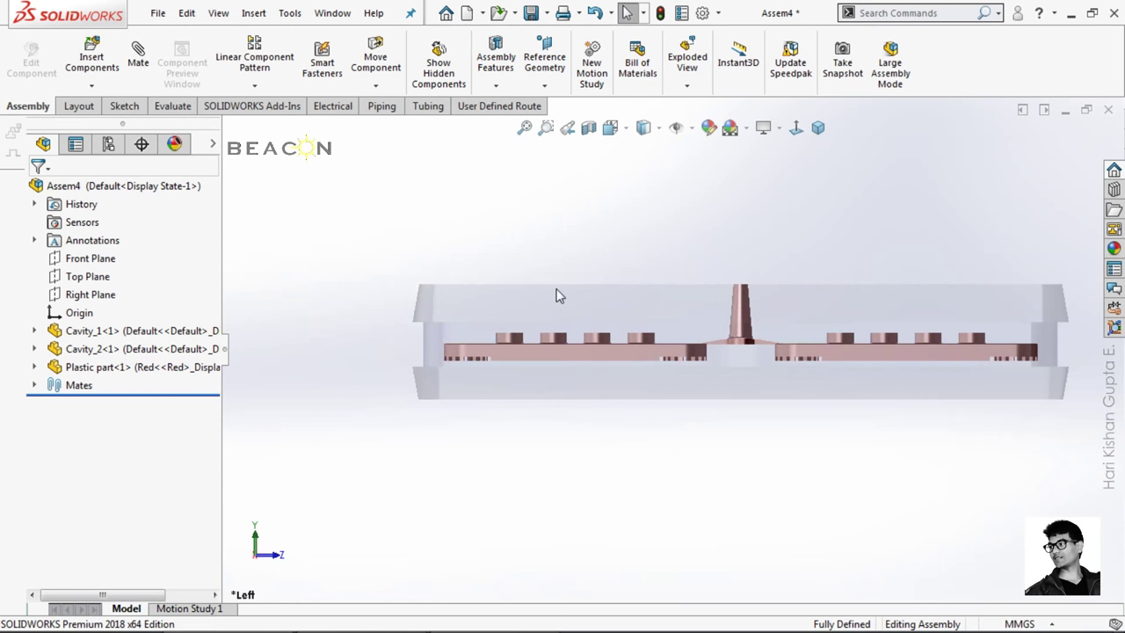
Apply the Reflective Floor Black scene to the mold.
{"action": "left_click", "coordinate": [748, 128]}
{"action": "left_click", "coordinate": [742, 306]}
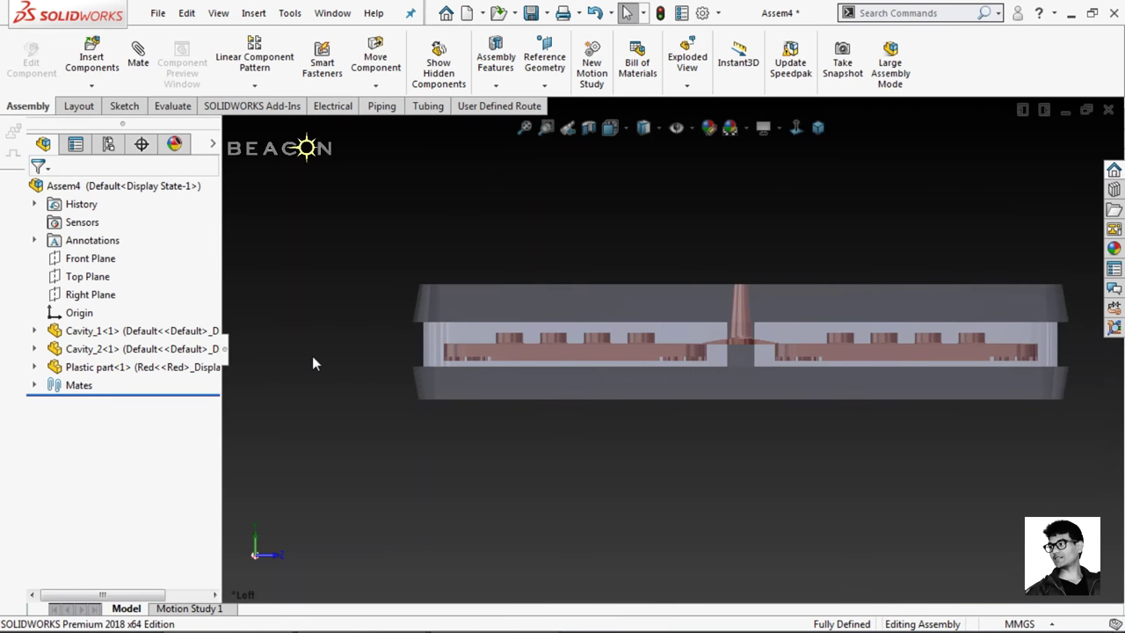
{"action": "mouse_move", "coordinate": [721, 225]}
{"action": "middle_mouse_down"}
{"action": "mouse_move", "coordinate": [571, 426]}
{"action": "mouse_move", "coordinate": [470, 446]}
{"action": "mouse_move", "coordinate": [472, 479]}
{"action": "middle_mouse_up"}
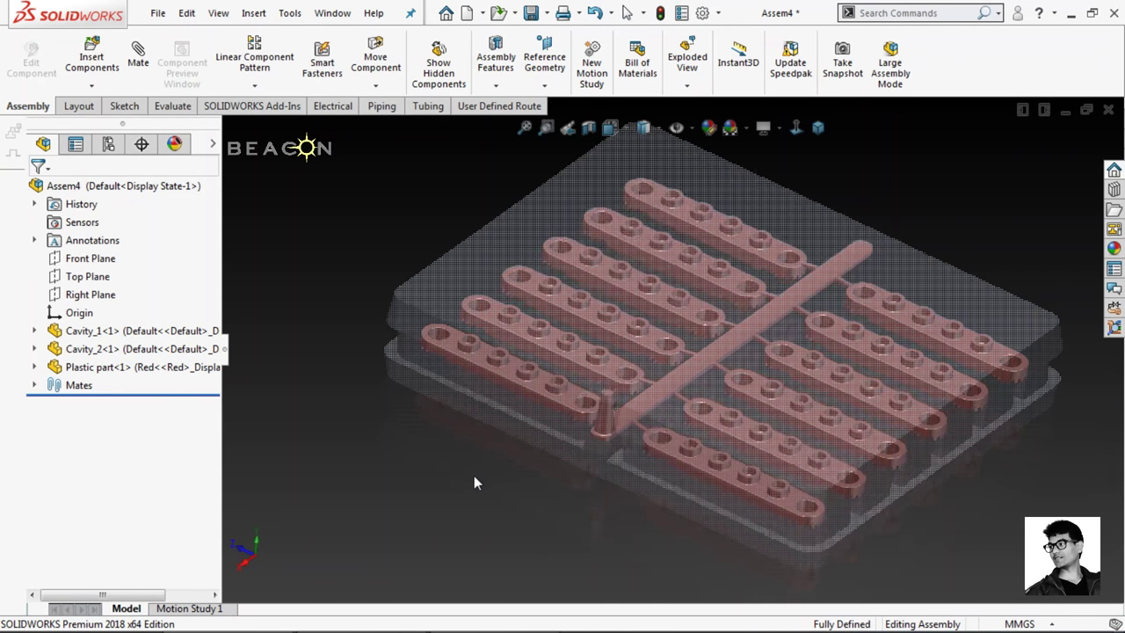
{"action": "scroll", "coordinate": [477, 503], "scroll_direction": "up", "scroll_amount": 2}
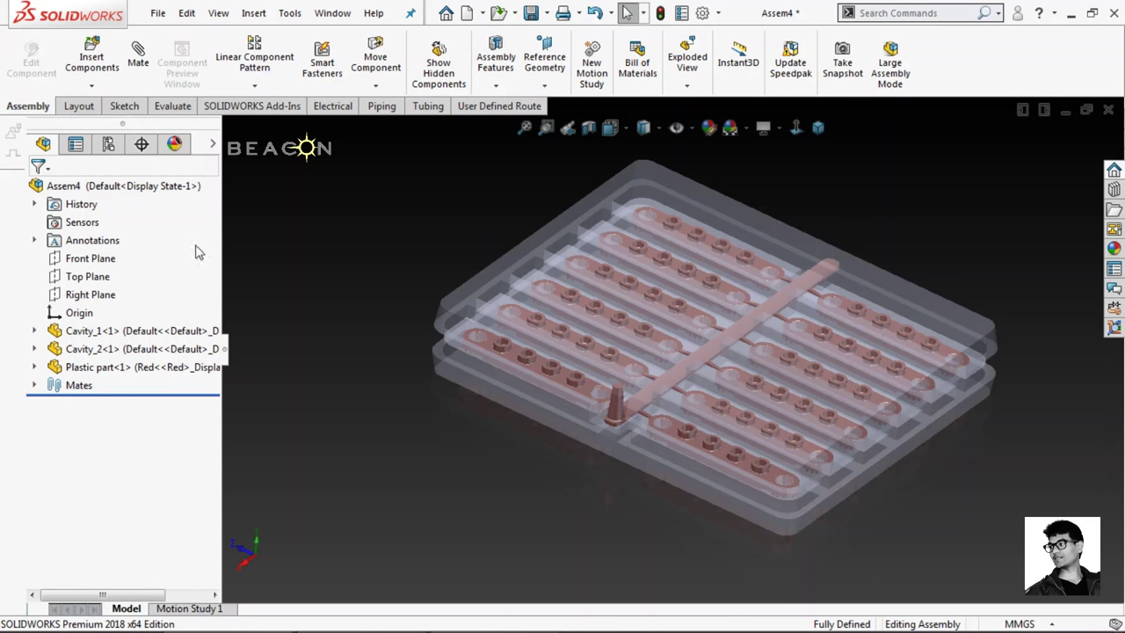
Edit Cavity_1 in context, first saving the assembly as Mold Assly.
{"action": "left_click", "coordinate": [128, 330]}
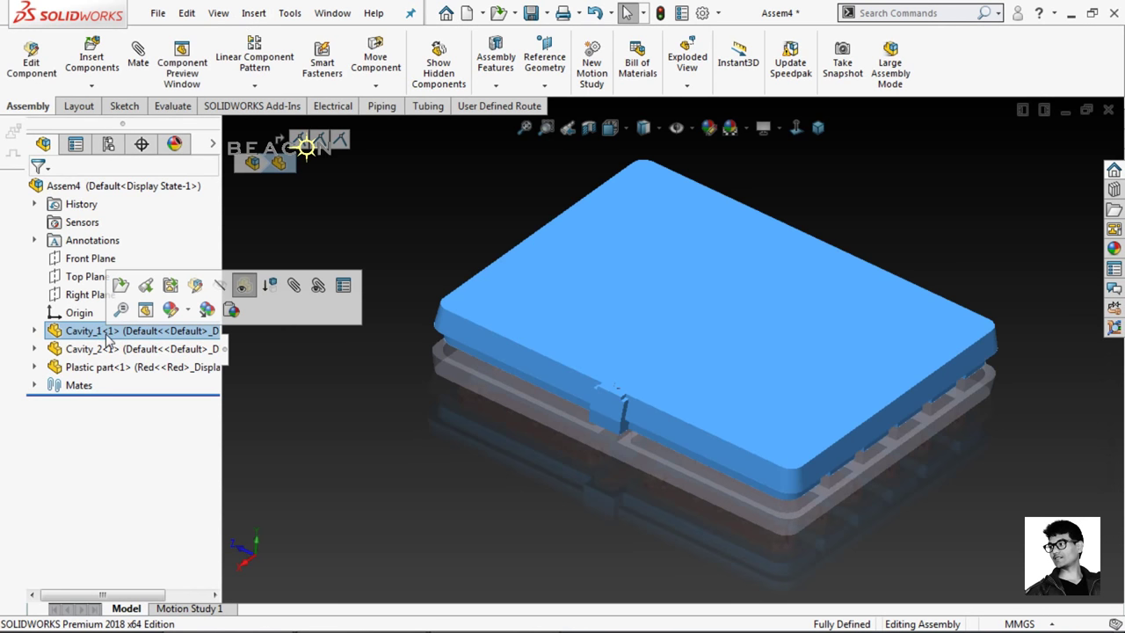
{"action": "left_click", "coordinate": [195, 285]}
{"action": "left_click", "coordinate": [573, 342]}
{"action": "type", "text": "Mold Assly"}
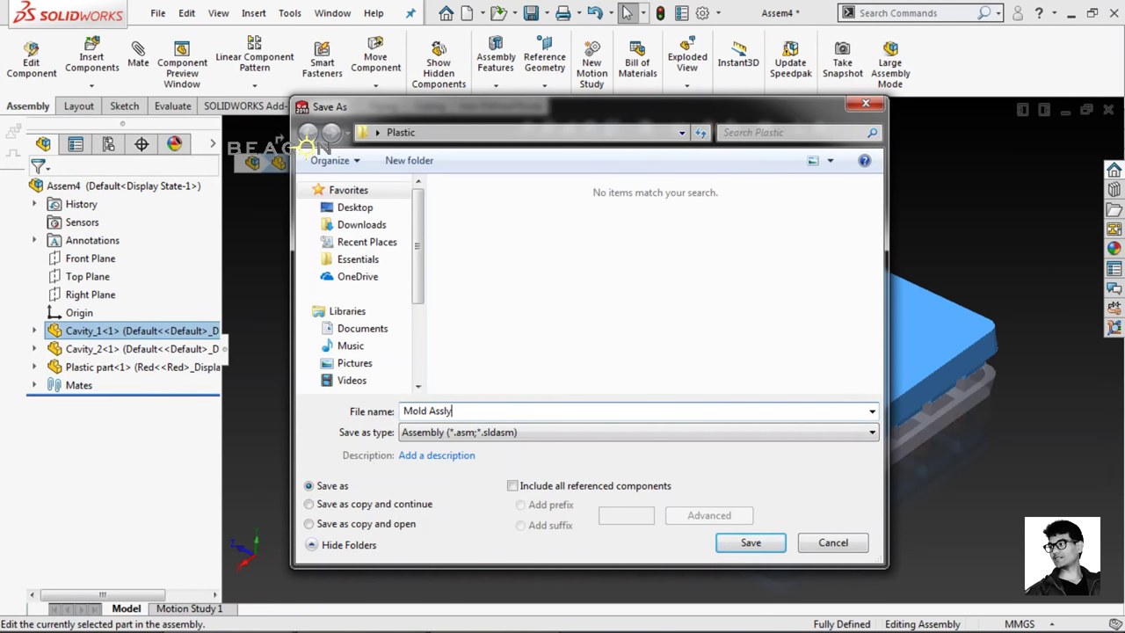
{"action": "key", "text": "Return"}
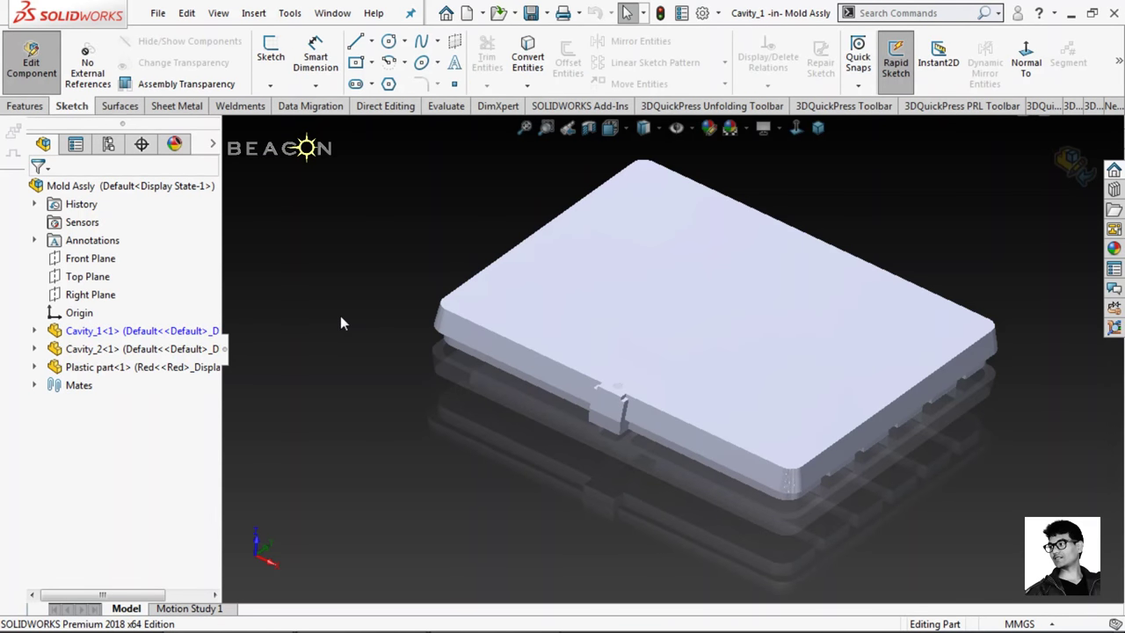
Start a Cavity feature in Cavity_1 with Plastic part as the design component.
{"action": "left_click", "coordinate": [253, 13]}
{"action": "mouse_move", "coordinate": [282, 91]}
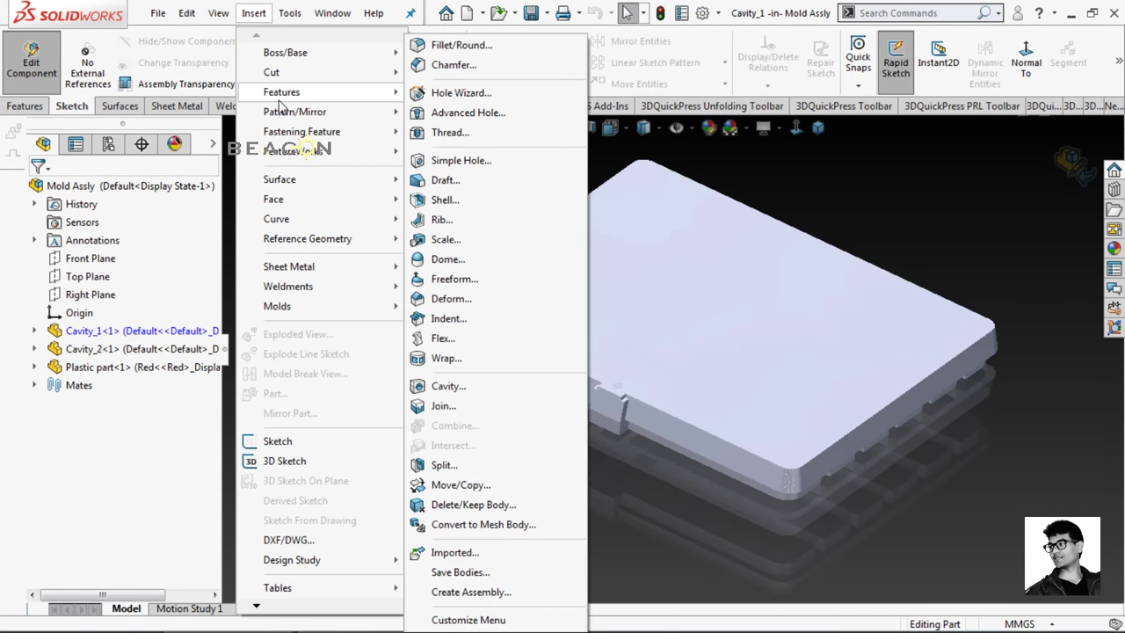
{"action": "left_click", "coordinate": [446, 386]}
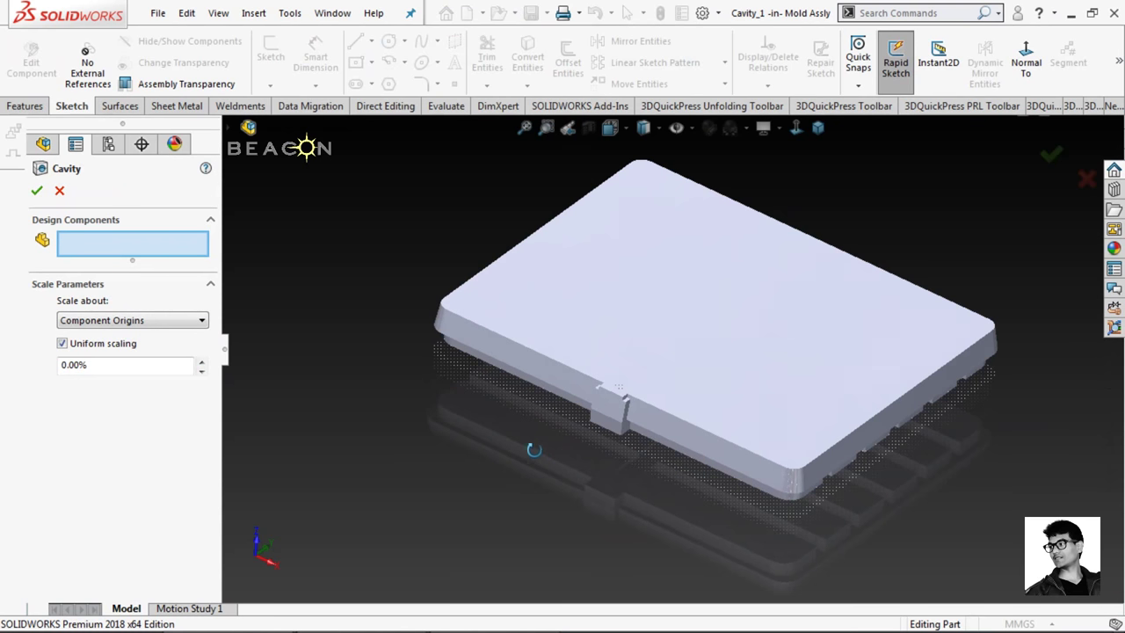
{"action": "middle_click_drag", "start_coordinate": [533, 450], "coordinate": [515, 369]}
{"action": "right_click", "coordinate": [590, 374]}
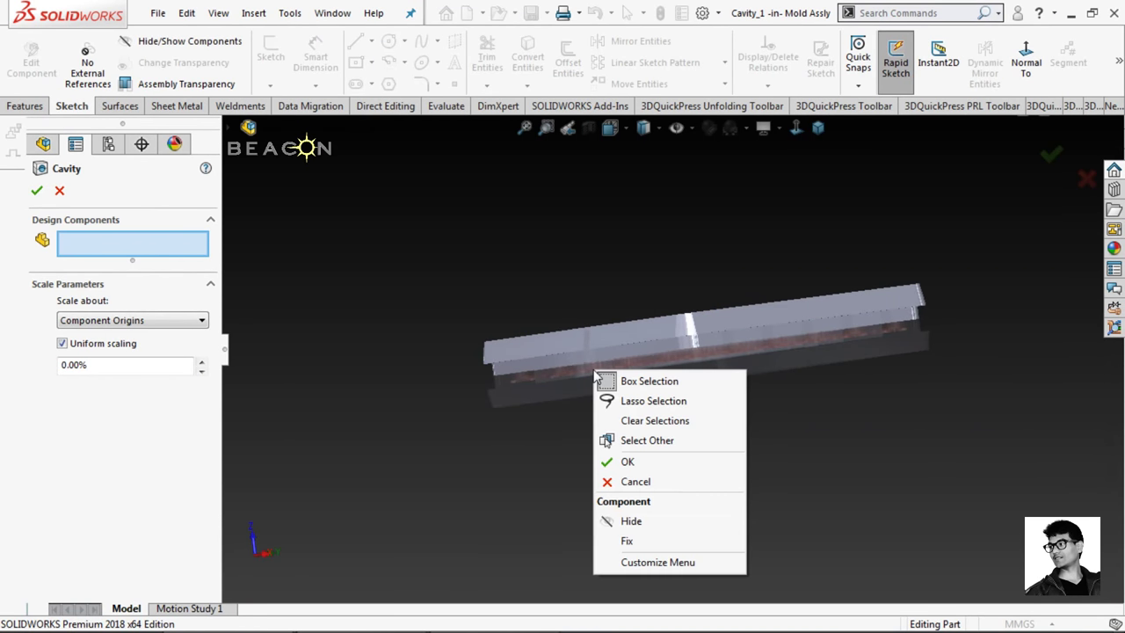
{"action": "left_click", "coordinate": [637, 441]}
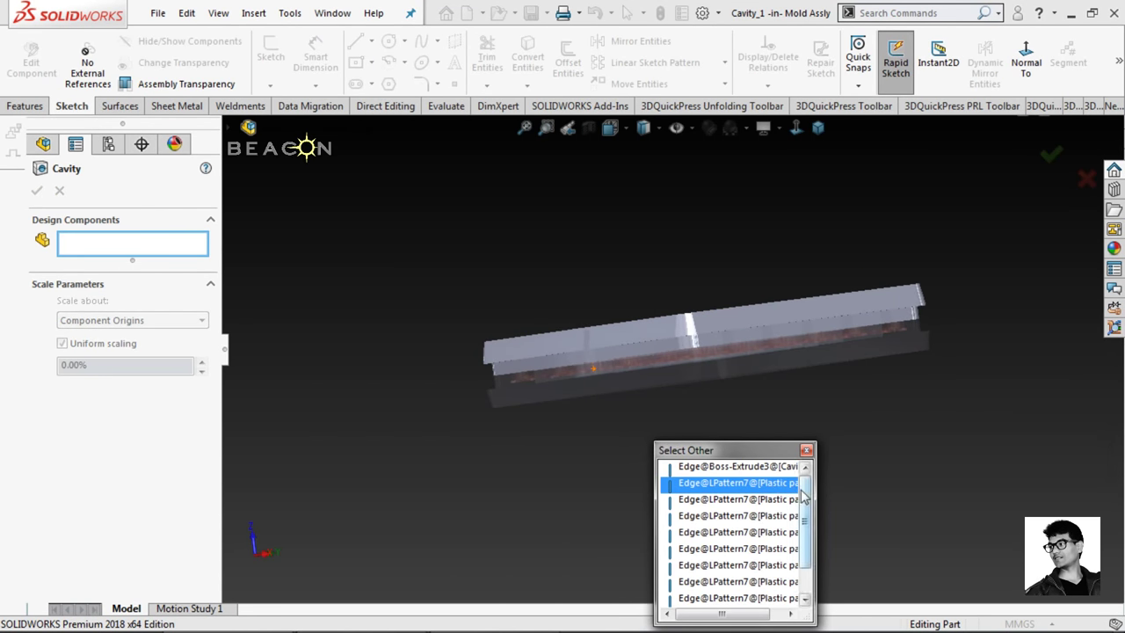
{"action": "mouse_move", "coordinate": [802, 524]}
{"action": "left_mouse_down"}
{"action": "mouse_move", "coordinate": [803, 550]}
{"action": "mouse_move", "coordinate": [809, 479]}
{"action": "left_mouse_up"}
{"action": "left_click", "coordinate": [806, 450]}
{"action": "scroll", "coordinate": [667, 385], "scroll_direction": "down", "scroll_amount": 3}
{"action": "scroll", "coordinate": [634, 383], "scroll_direction": "down", "scroll_amount": 3}
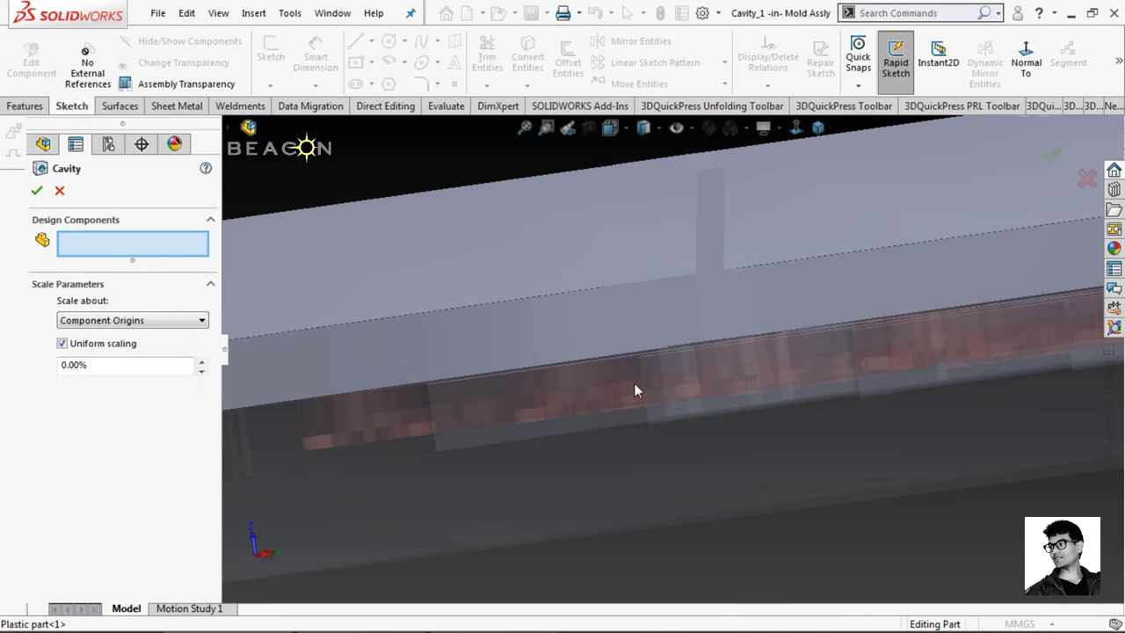
{"action": "right_click", "coordinate": [626, 378]}
{"action": "left_click", "coordinate": [667, 444]}
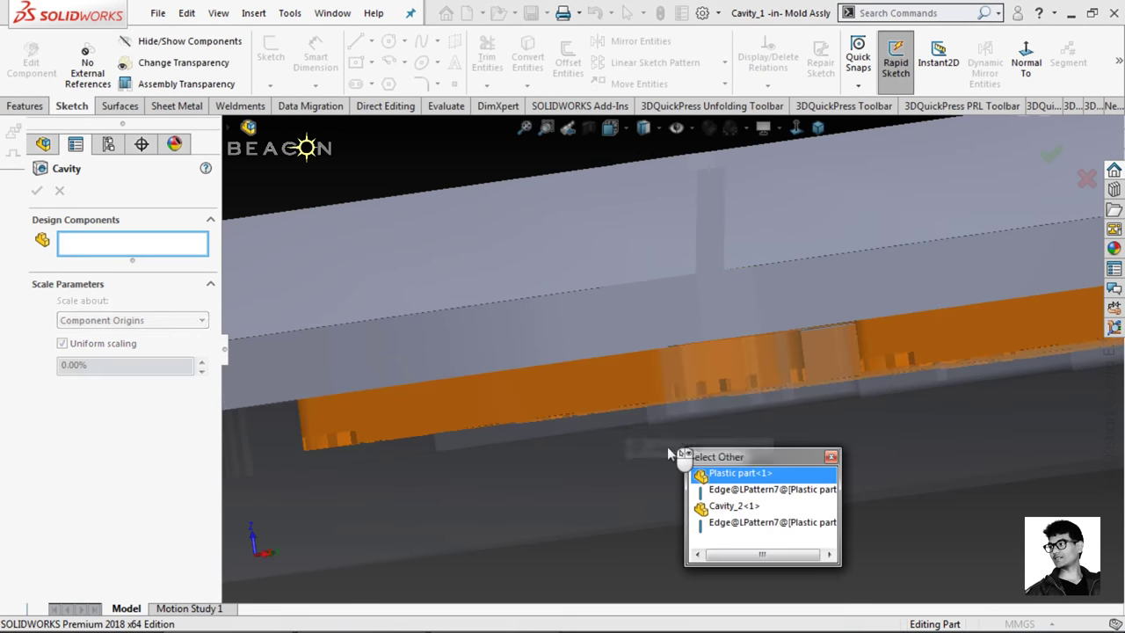
{"action": "left_click", "coordinate": [731, 476]}
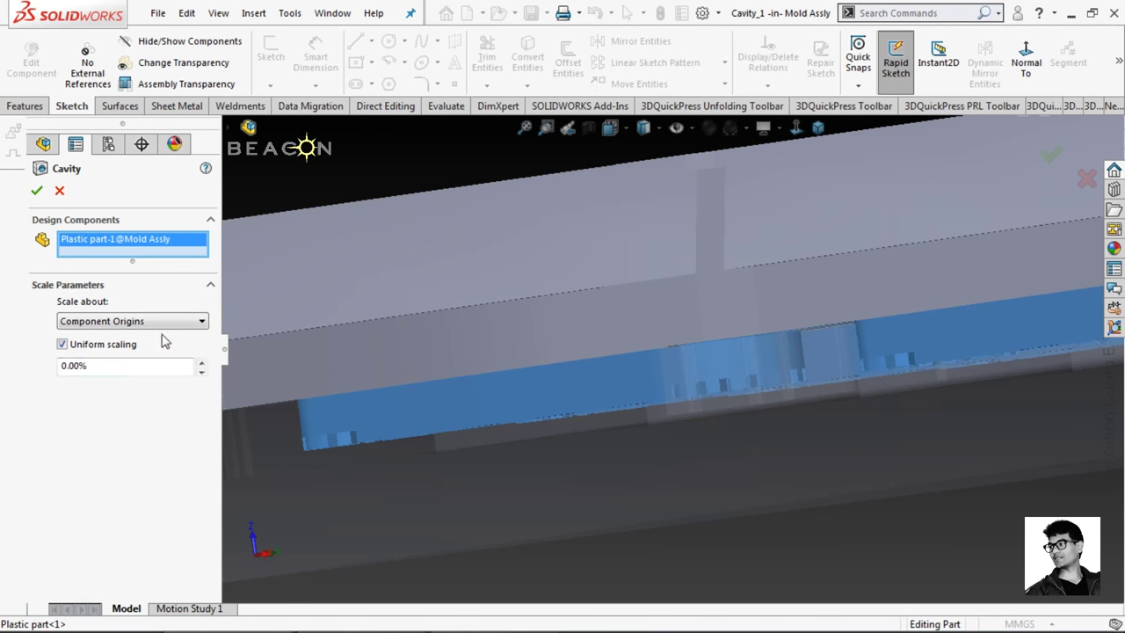
Keep Component Origins scaling, accept the cavity, and exit Edit Component.
{"action": "left_click", "coordinate": [97, 321]}
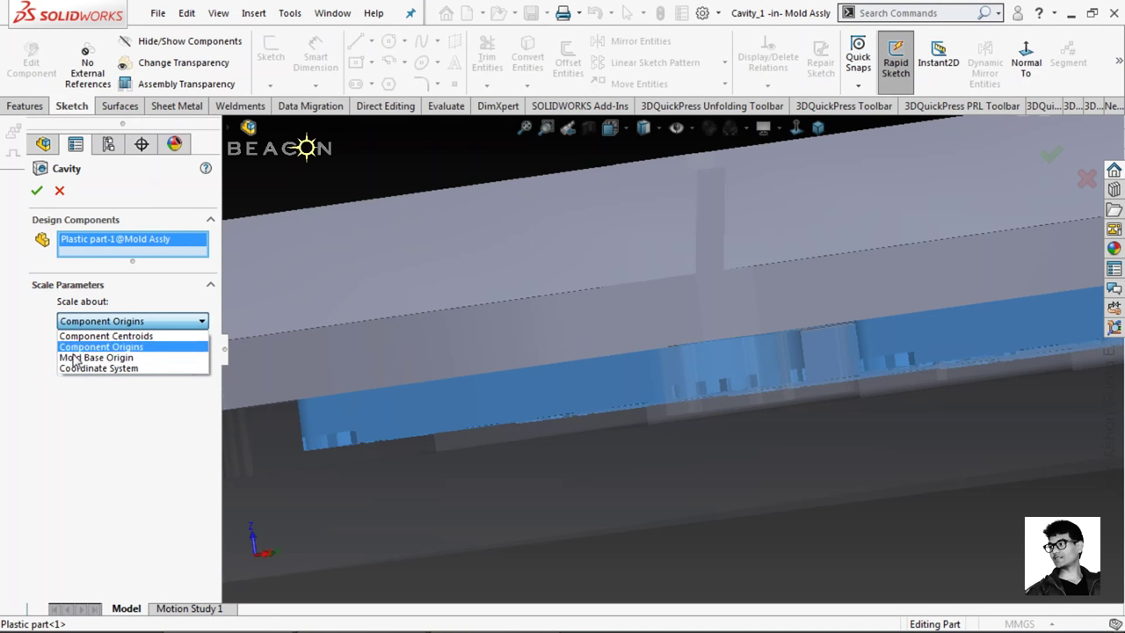
{"action": "left_click", "coordinate": [135, 422]}
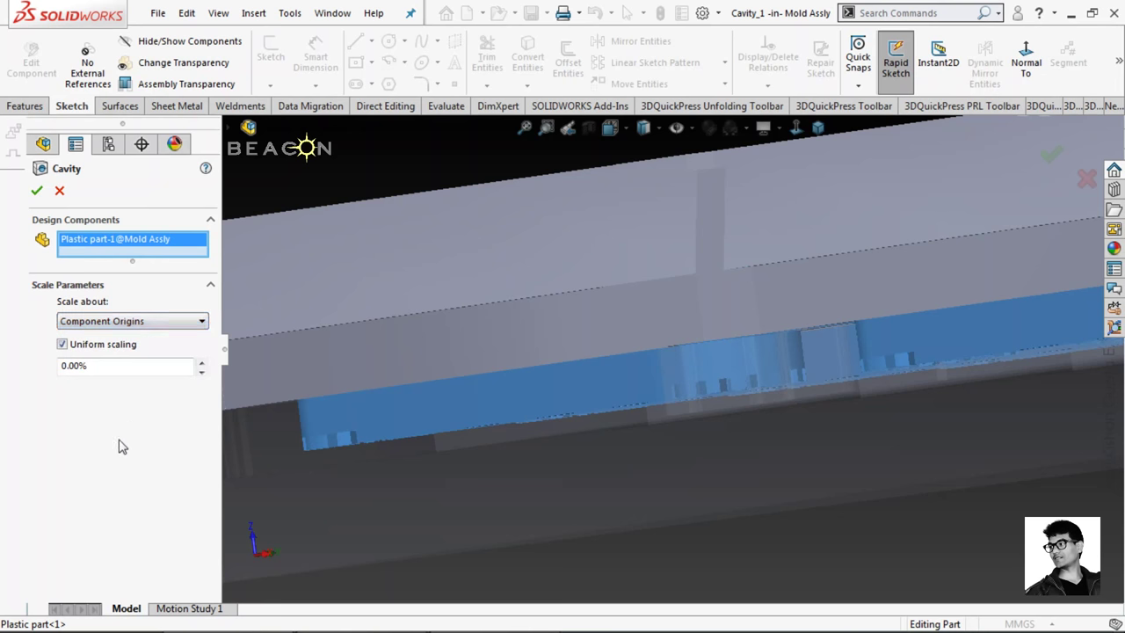
{"action": "left_click", "coordinate": [36, 191]}
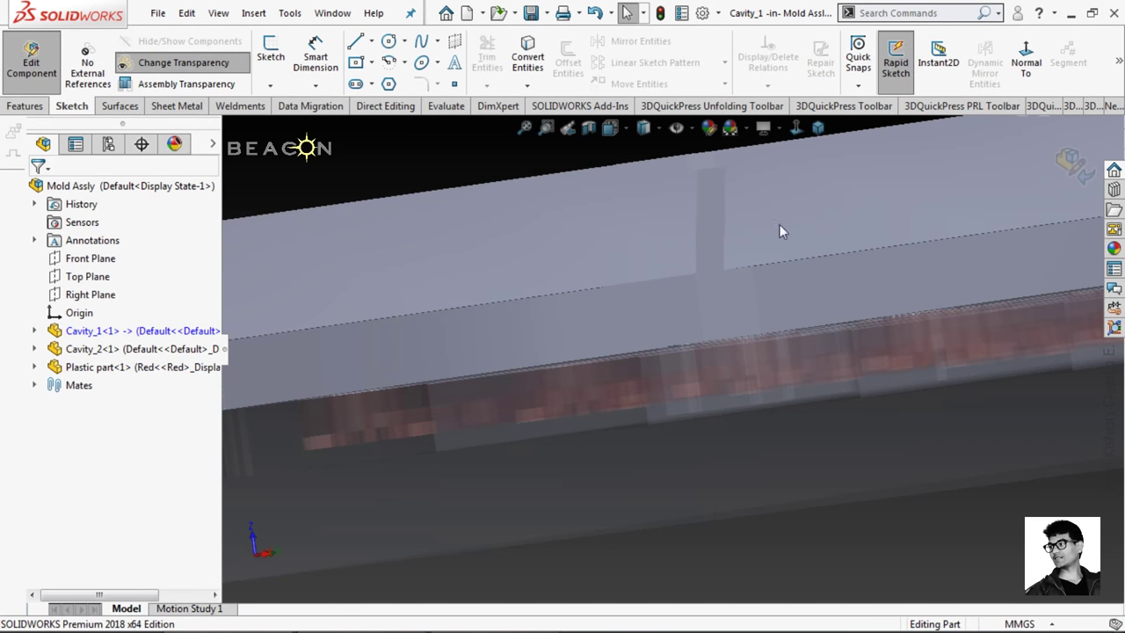
{"action": "scroll", "coordinate": [1004, 222], "scroll_direction": "up", "scroll_amount": 5}
{"action": "left_click", "coordinate": [1074, 165]}
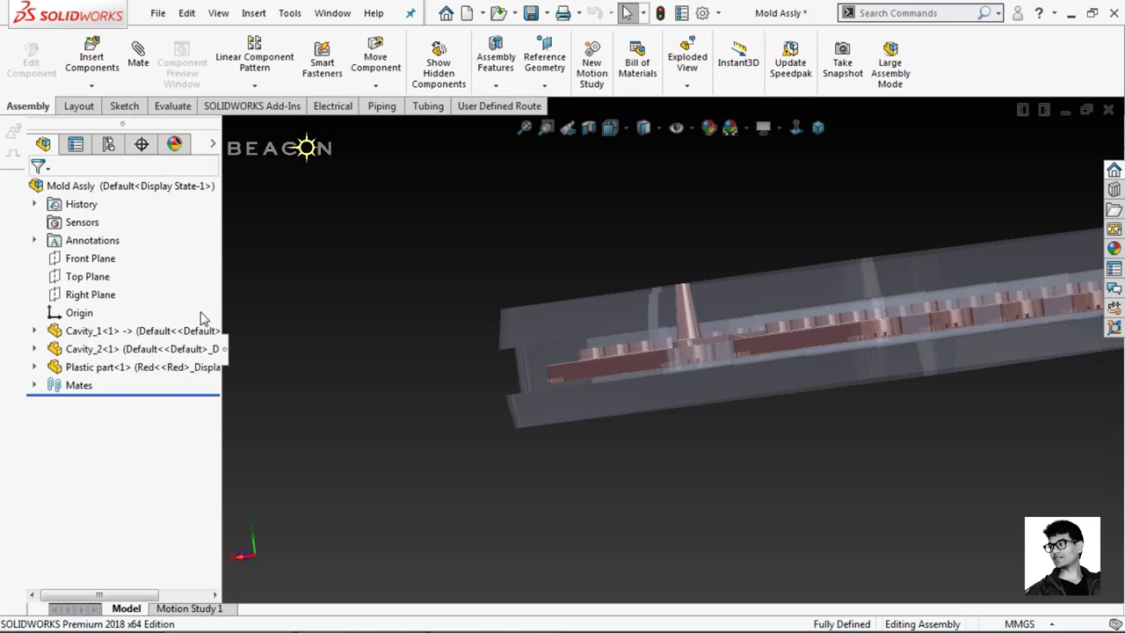
Edit Cavity_2, add a Cavity feature from Plastic part, and exit to Mold Assly.
{"action": "left_click", "coordinate": [103, 349]}
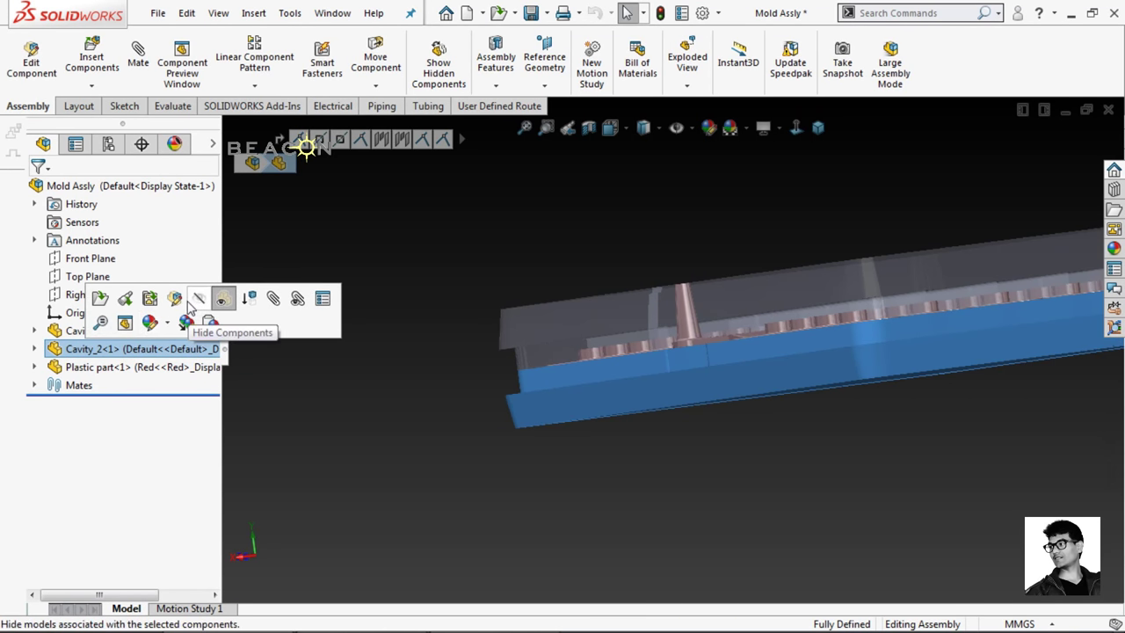
{"action": "left_click", "coordinate": [183, 312]}
{"action": "left_click", "coordinate": [253, 13]}
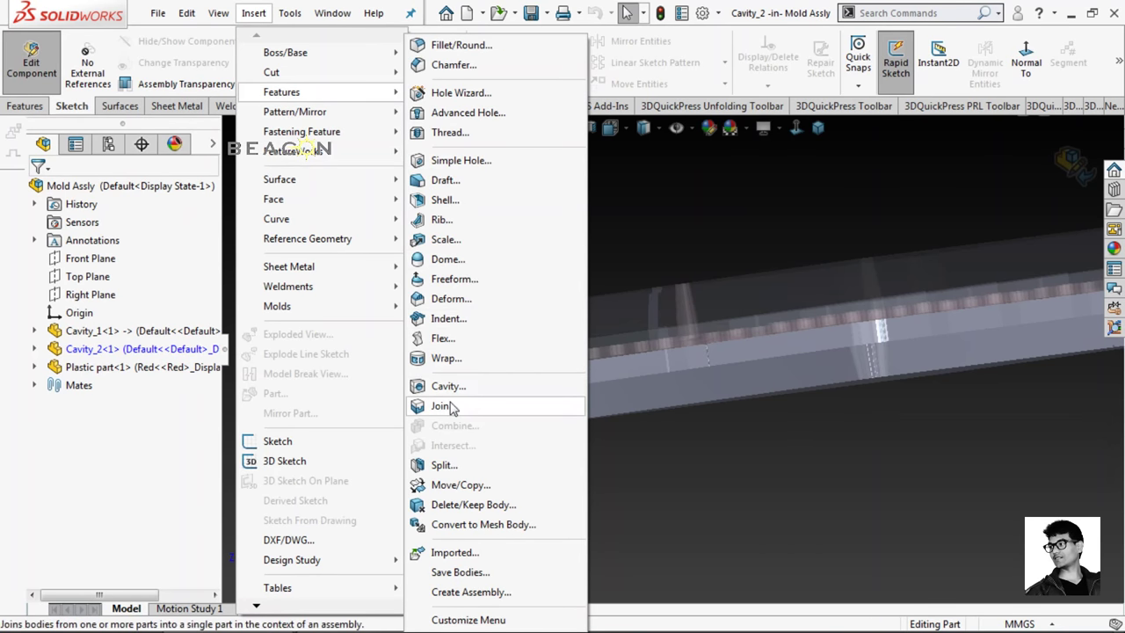
{"action": "left_click", "coordinate": [448, 386]}
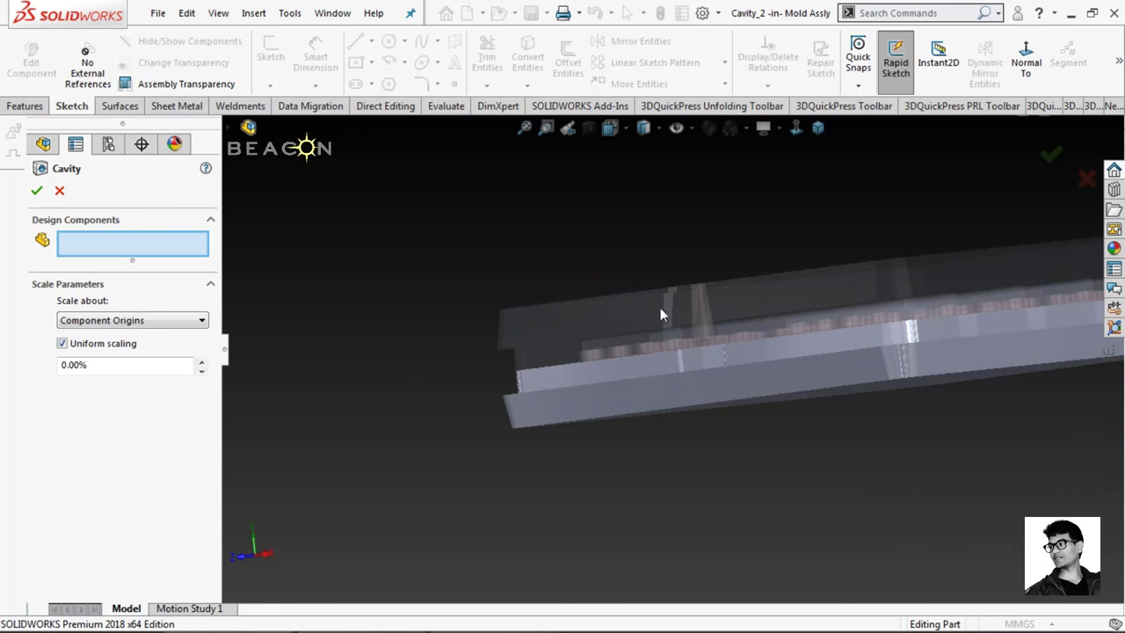
{"action": "right_click", "coordinate": [698, 301]}
{"action": "left_click", "coordinate": [730, 367]}
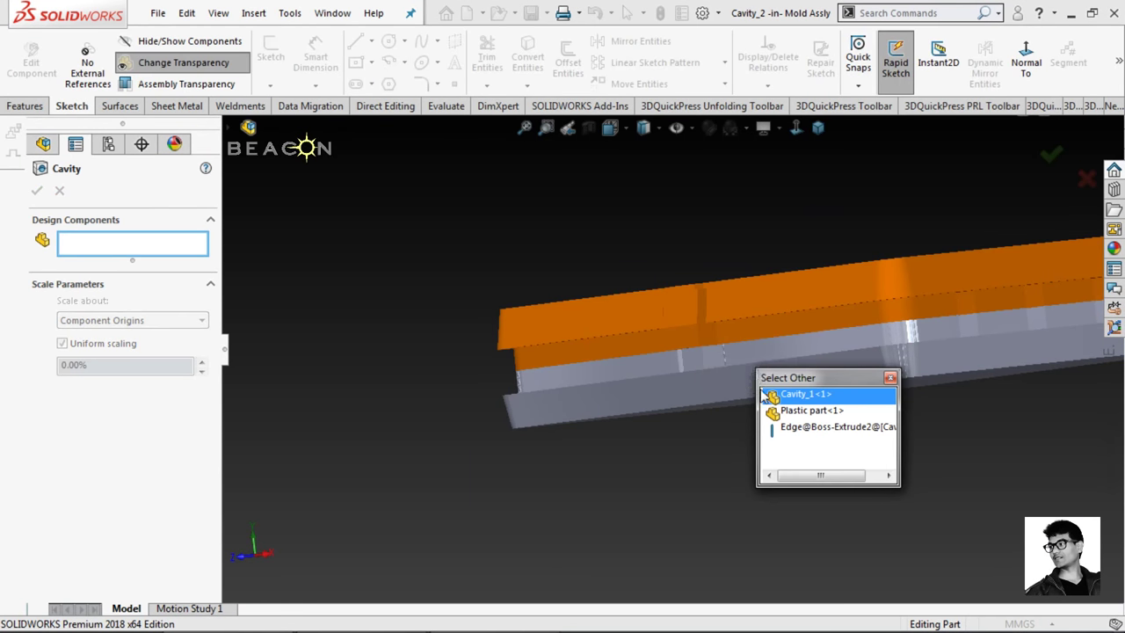
{"action": "left_click", "coordinate": [792, 416]}
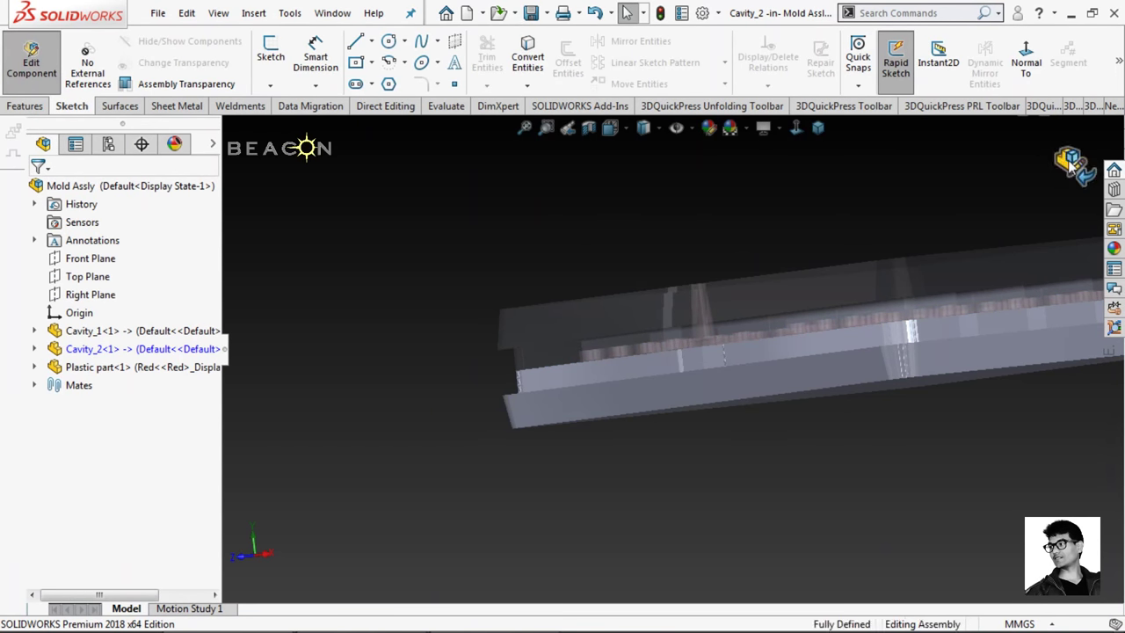
{"action": "left_click", "coordinate": [31, 54]}
Zoom to fit in isometric view and hide Plastic part and Cavity_2.
{"action": "key", "text": "f"}
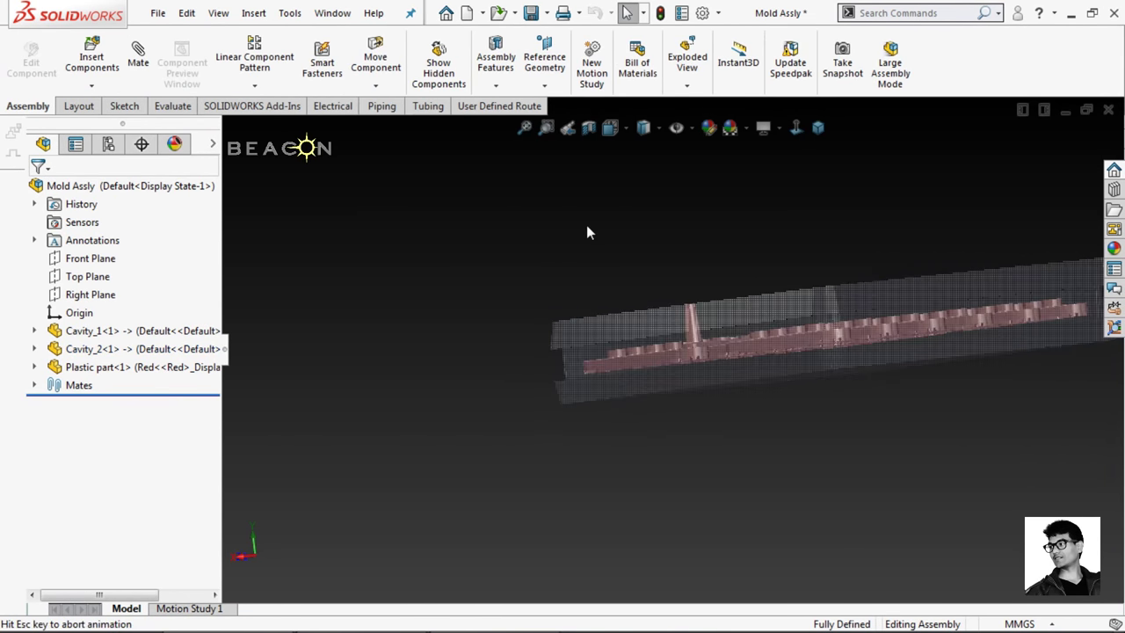
{"action": "key", "text": "ctrl+7"}
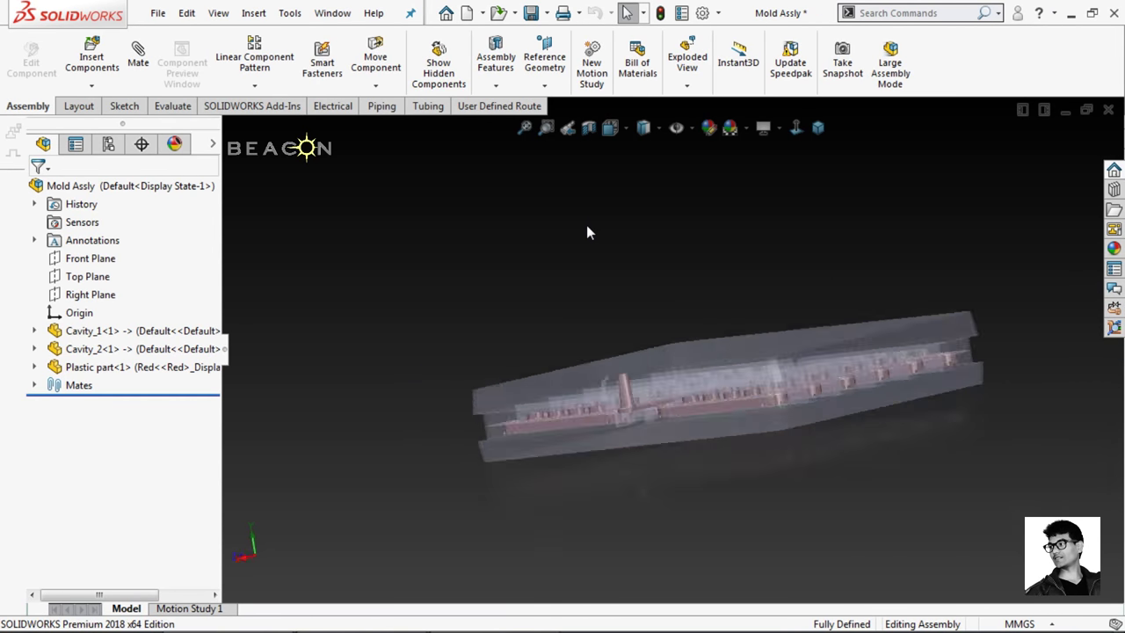
{"action": "scroll", "coordinate": [835, 427], "scroll_direction": "down", "scroll_amount": 2}
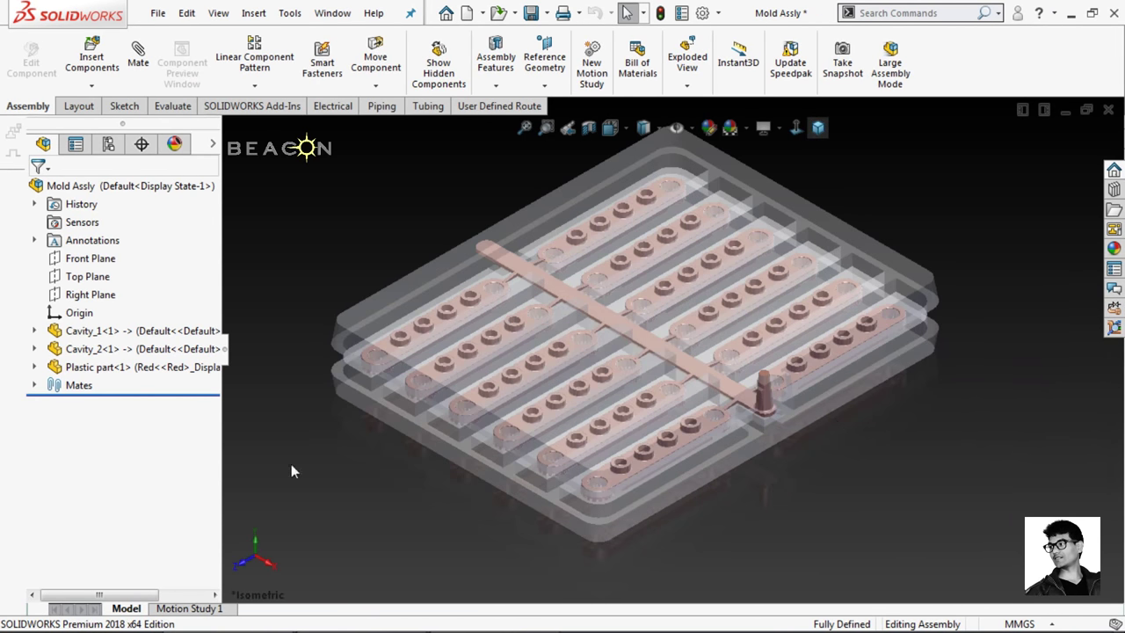
{"action": "left_click", "coordinate": [106, 367]}
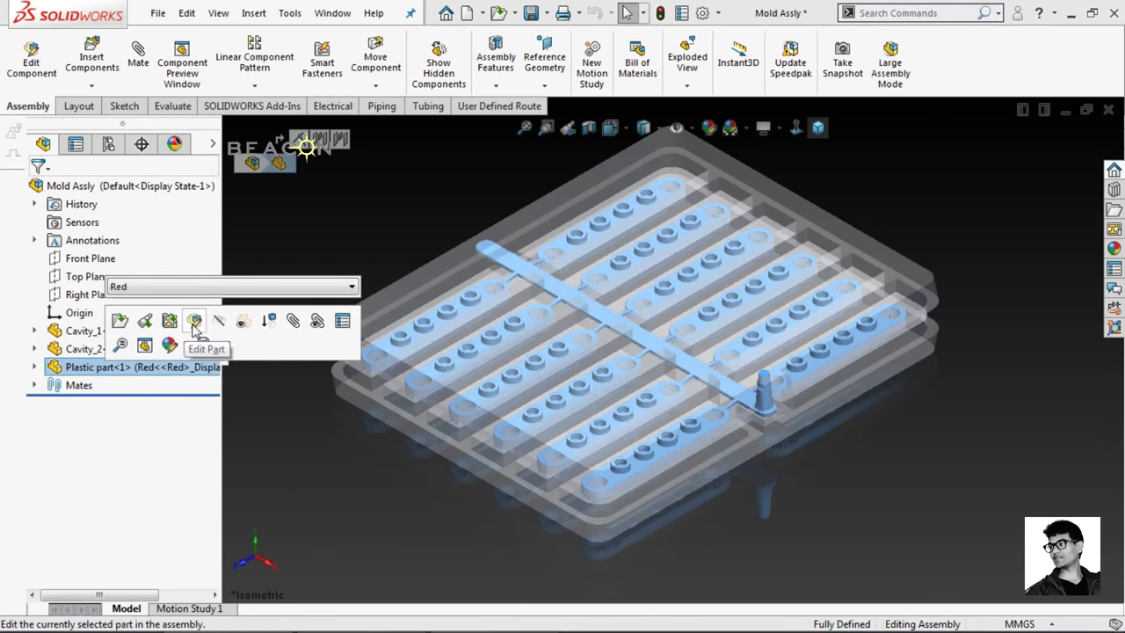
{"action": "left_click", "coordinate": [227, 319]}
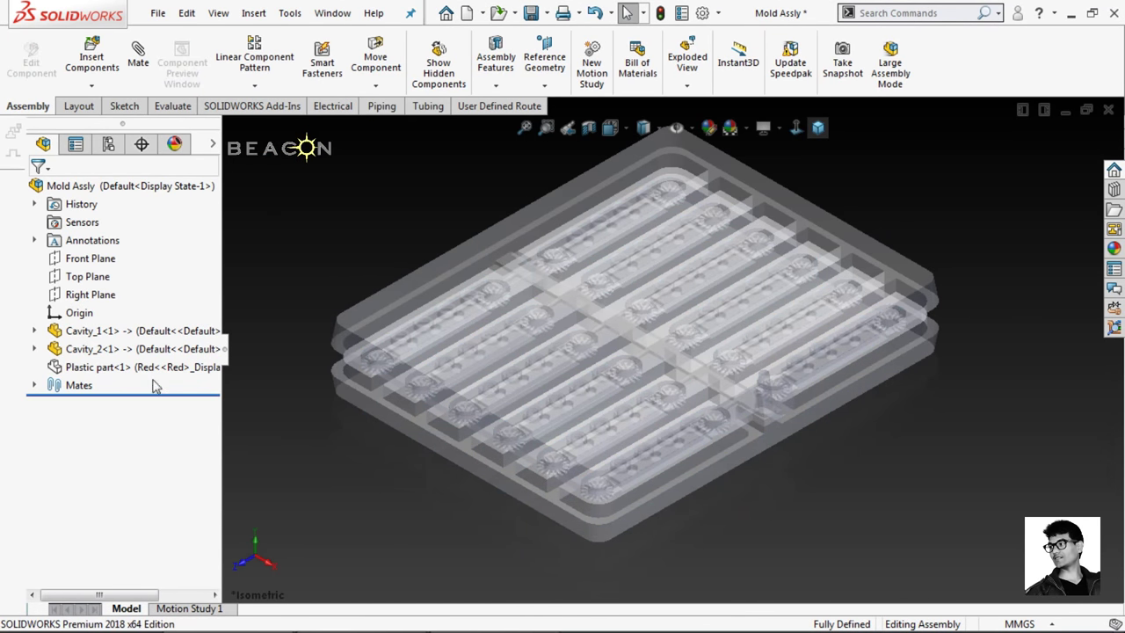
{"action": "left_click", "coordinate": [132, 349]}
{"action": "left_click", "coordinate": [252, 293]}
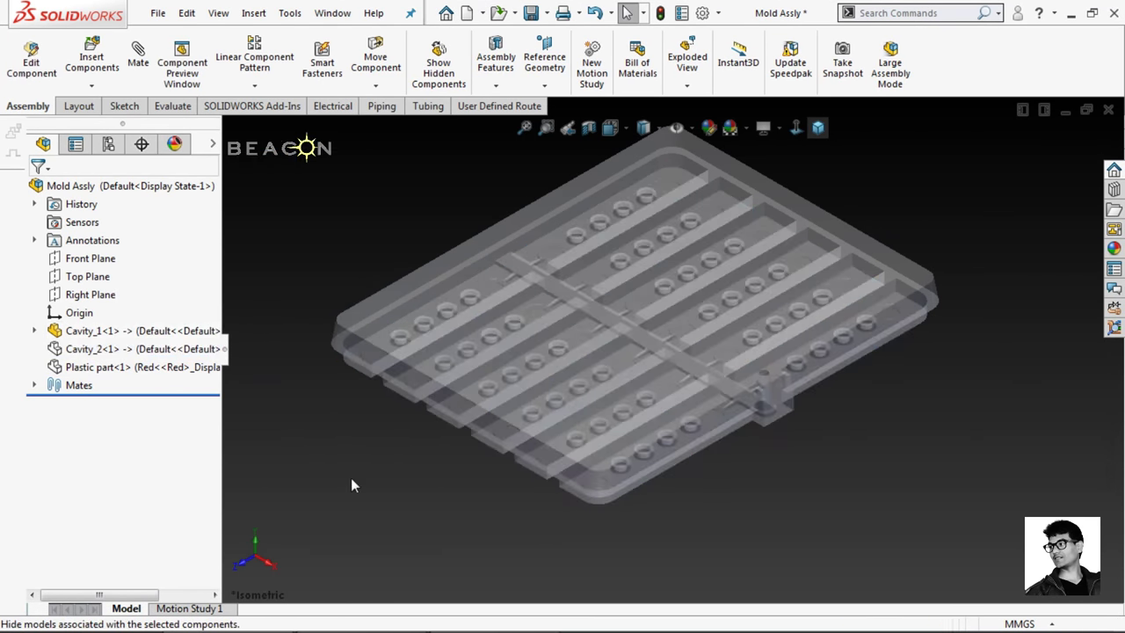
{"action": "scroll", "coordinate": [650, 448], "scroll_direction": "down", "scroll_amount": 5}
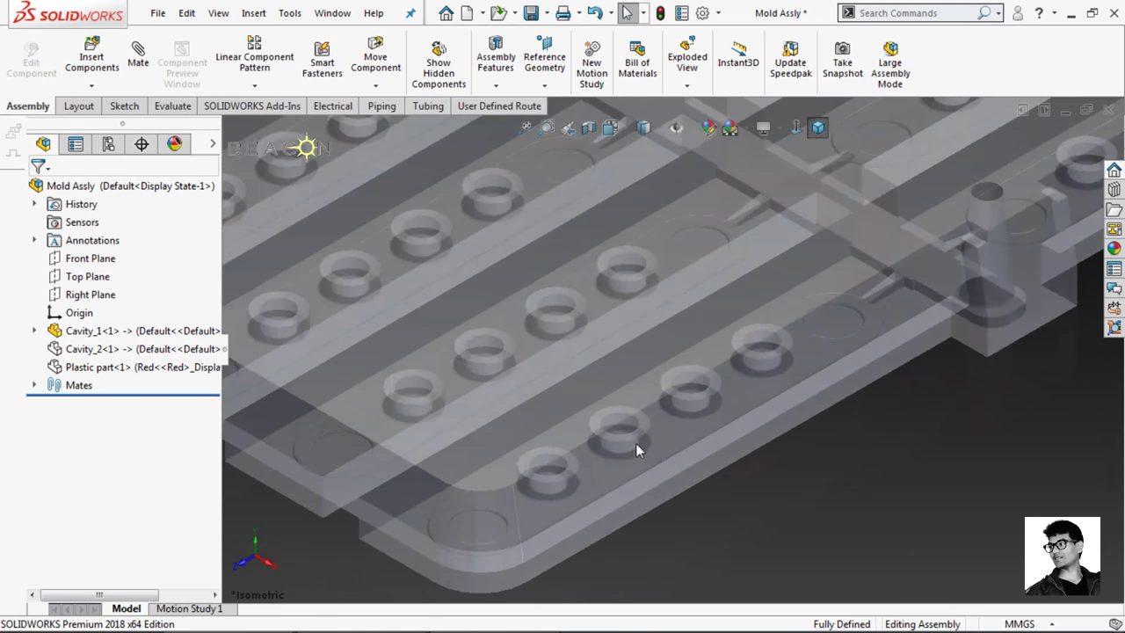
{"action": "scroll", "coordinate": [566, 469], "scroll_direction": "up", "scroll_amount": 3}
{"action": "scroll", "coordinate": [566, 470], "scroll_direction": "up", "scroll_amount": 3}
Make Cavity_1 opaque and view its cut pockets.
{"action": "middle_click_drag", "start_coordinate": [566, 470], "coordinate": [621, 268]}
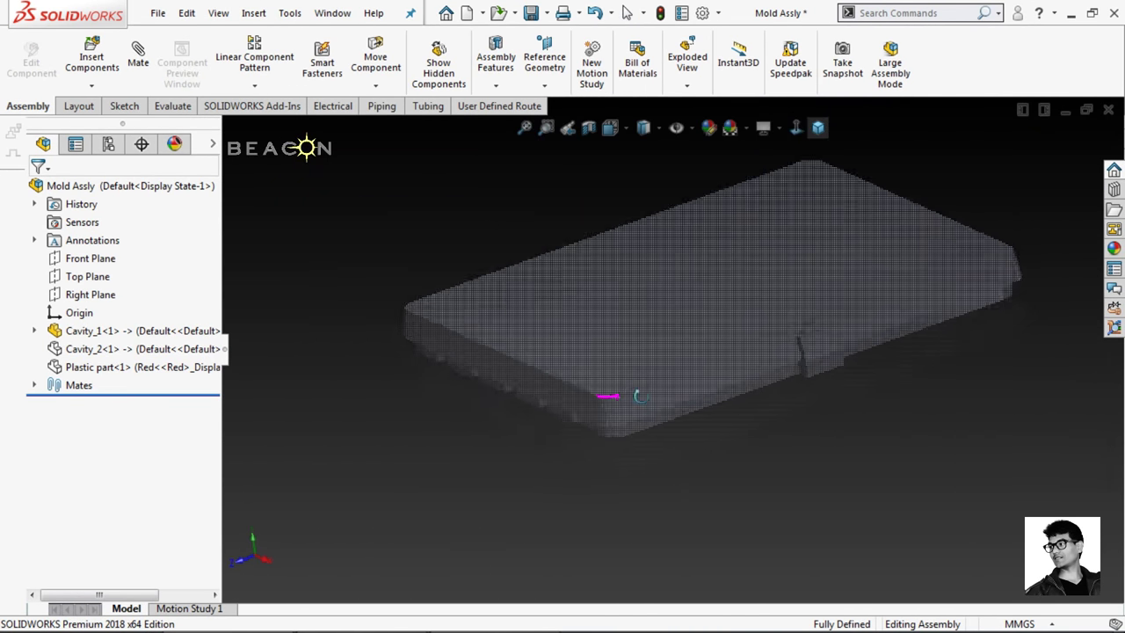
{"action": "right_click", "coordinate": [84, 331]}
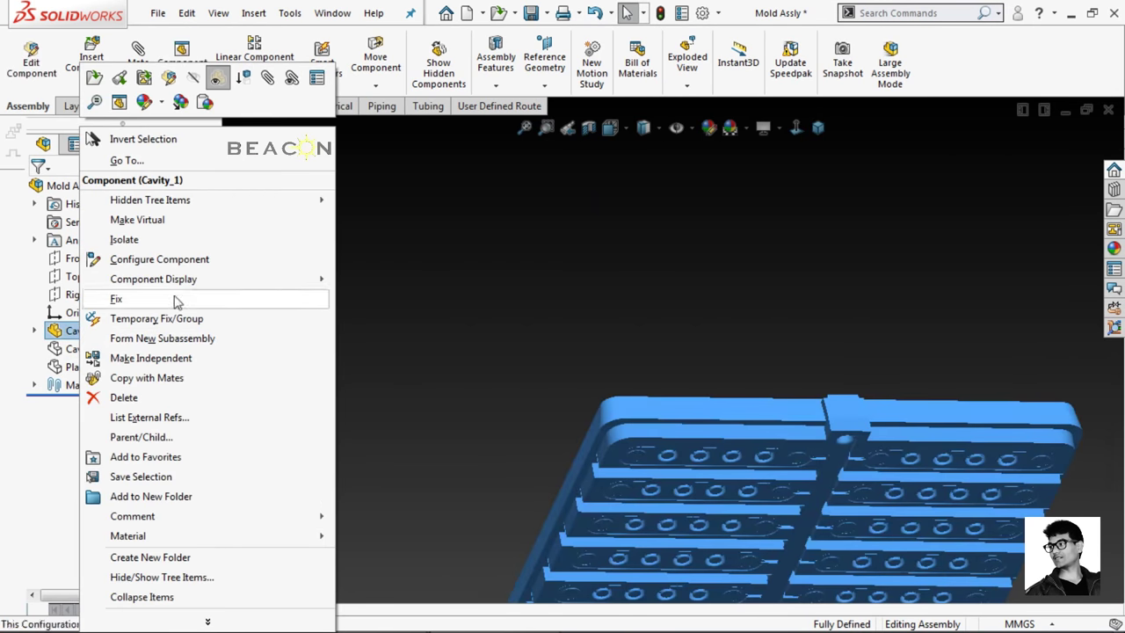
{"action": "left_click", "coordinate": [213, 79]}
{"action": "left_click", "coordinate": [400, 435]}
{"action": "mouse_move", "coordinate": [401, 435]}
{"action": "middle_mouse_down"}
{"action": "mouse_move", "coordinate": [752, 373]}
{"action": "mouse_move", "coordinate": [736, 284]}
{"action": "middle_mouse_up"}
{"action": "scroll", "coordinate": [762, 531], "scroll_direction": "down", "scroll_amount": 3}
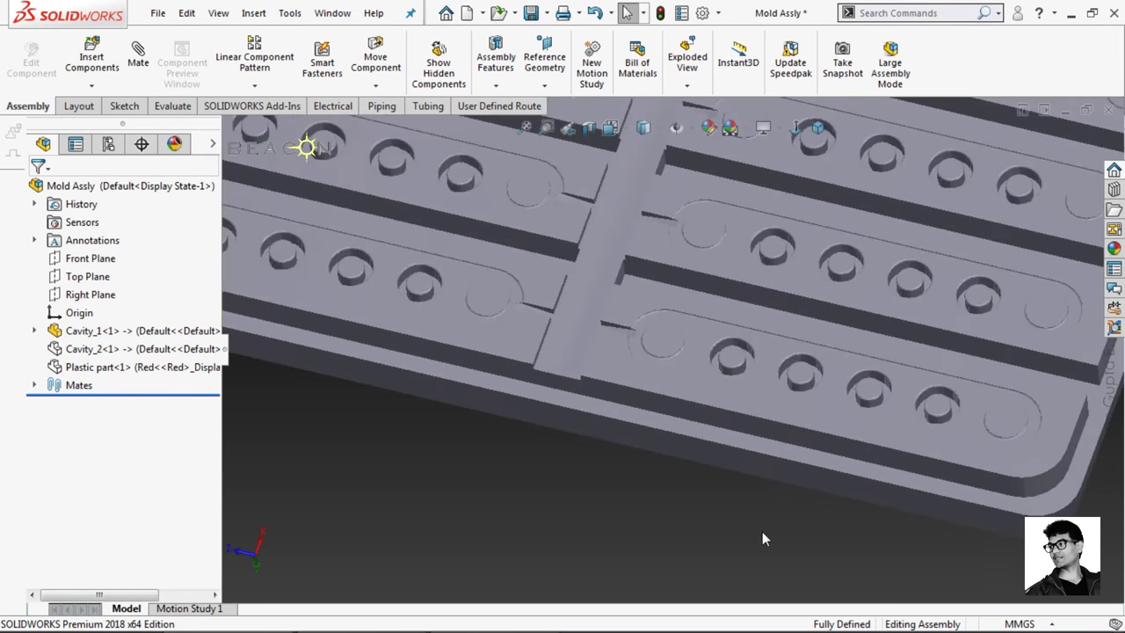
{"action": "scroll", "coordinate": [762, 531], "scroll_direction": "up", "scroll_amount": 2}
{"action": "scroll", "coordinate": [758, 533], "scroll_direction": "up", "scroll_amount": 2}
Hide Cavity_1, show Cavity_2 as opaque, and view its pockets.
{"action": "right_click", "coordinate": [115, 339]}
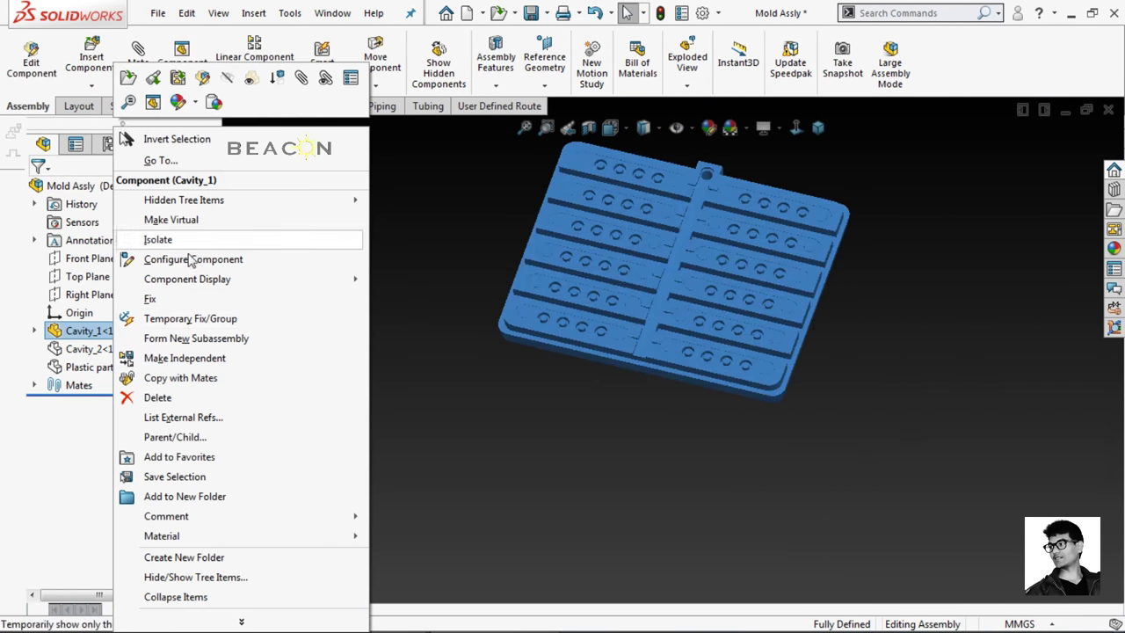
{"action": "left_click", "coordinate": [201, 98]}
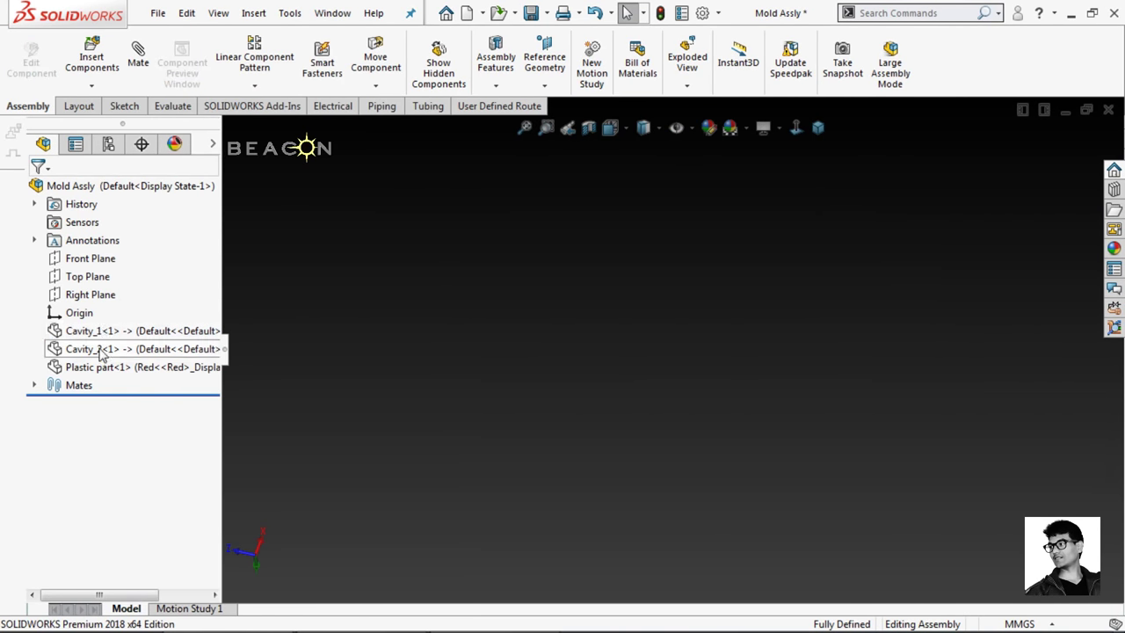
{"action": "left_click", "coordinate": [105, 350]}
{"action": "left_click", "coordinate": [204, 302]}
{"action": "left_click", "coordinate": [187, 349]}
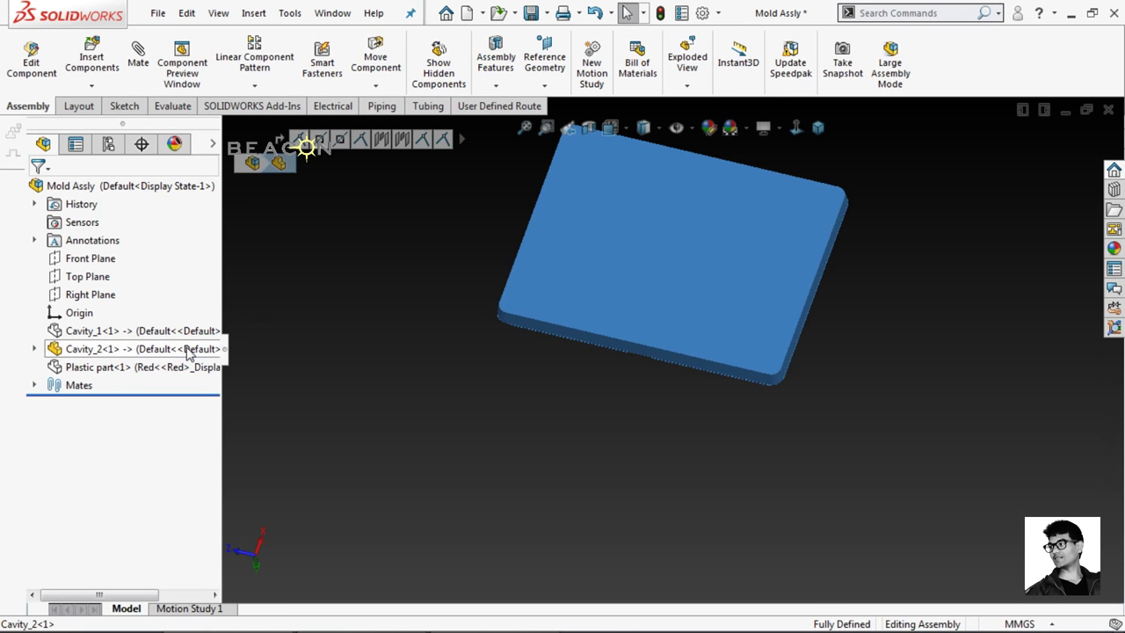
{"action": "right_click", "coordinate": [186, 348]}
{"action": "left_click", "coordinate": [318, 81]}
{"action": "left_click", "coordinate": [535, 436]}
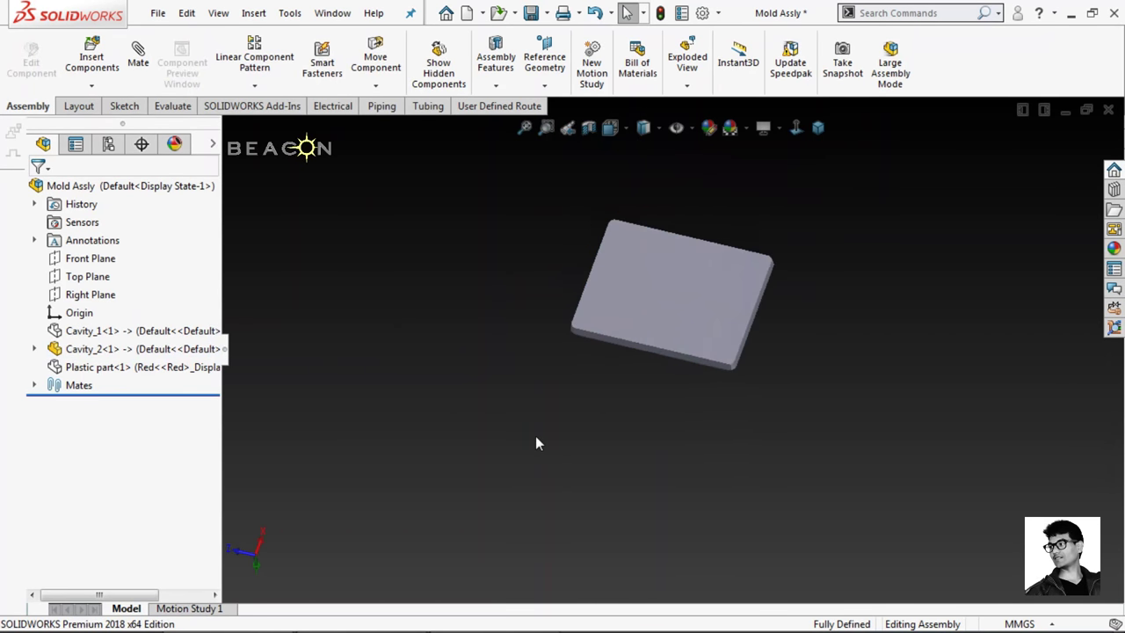
{"action": "mouse_move", "coordinate": [535, 436]}
{"action": "middle_mouse_down"}
{"action": "mouse_move", "coordinate": [495, 188]}
{"action": "mouse_move", "coordinate": [652, 275]}
{"action": "mouse_move", "coordinate": [686, 375]}
{"action": "mouse_move", "coordinate": [697, 191]}
{"action": "mouse_move", "coordinate": [786, 414]}
{"action": "mouse_move", "coordinate": [764, 364]}
{"action": "mouse_move", "coordinate": [720, 500]}
{"action": "middle_mouse_up"}
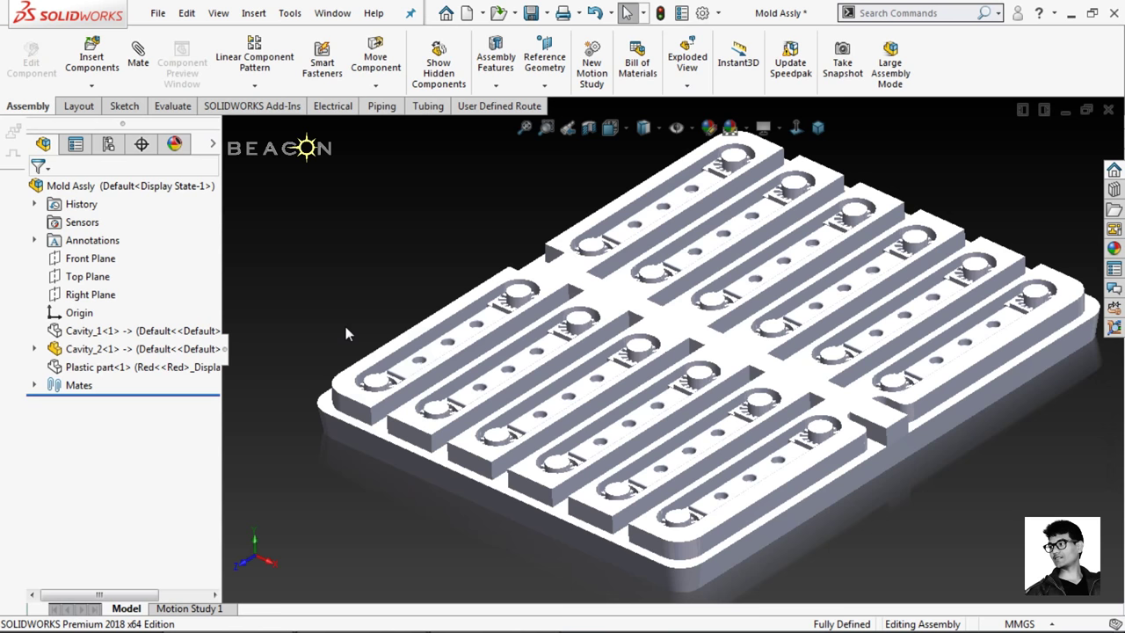
Show Cavity_1, toggle Plastic part's transparency, and Save All modified documents.
{"action": "key", "text": "ctrl+7"}
{"action": "left_click", "coordinate": [97, 330]}
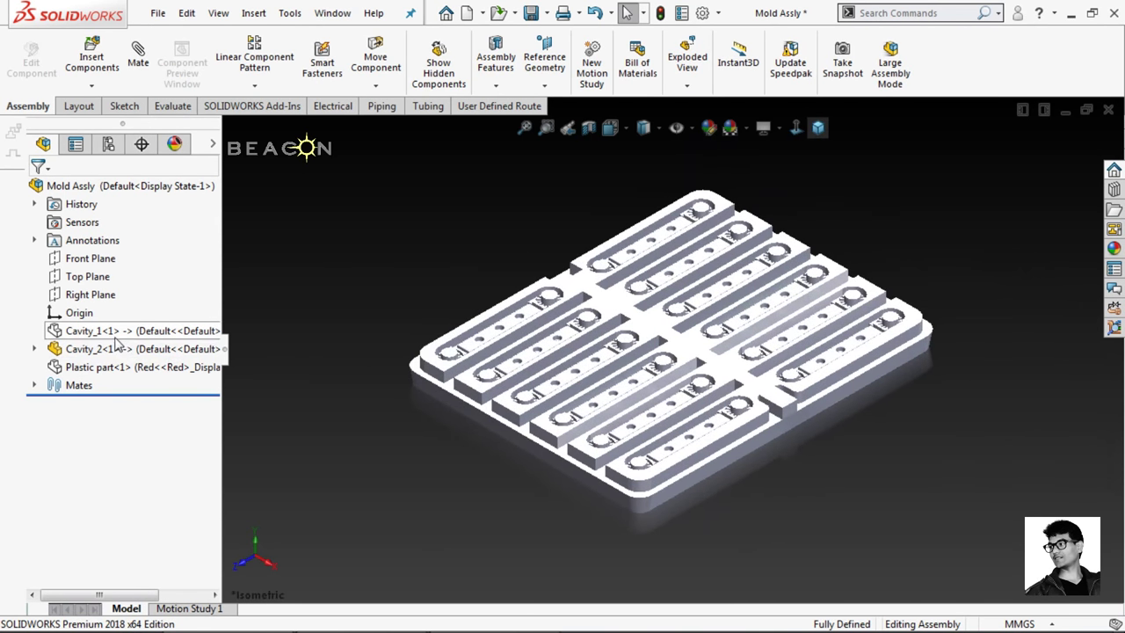
{"action": "left_click", "coordinate": [99, 367]}
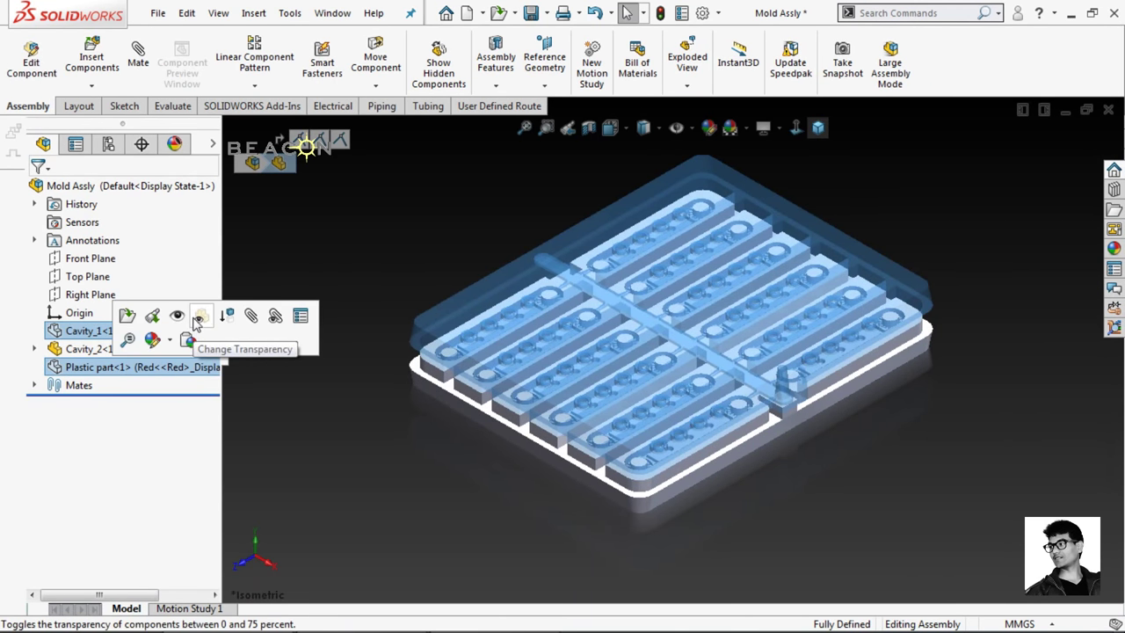
{"action": "left_click", "coordinate": [183, 324]}
{"action": "left_click", "coordinate": [342, 270]}
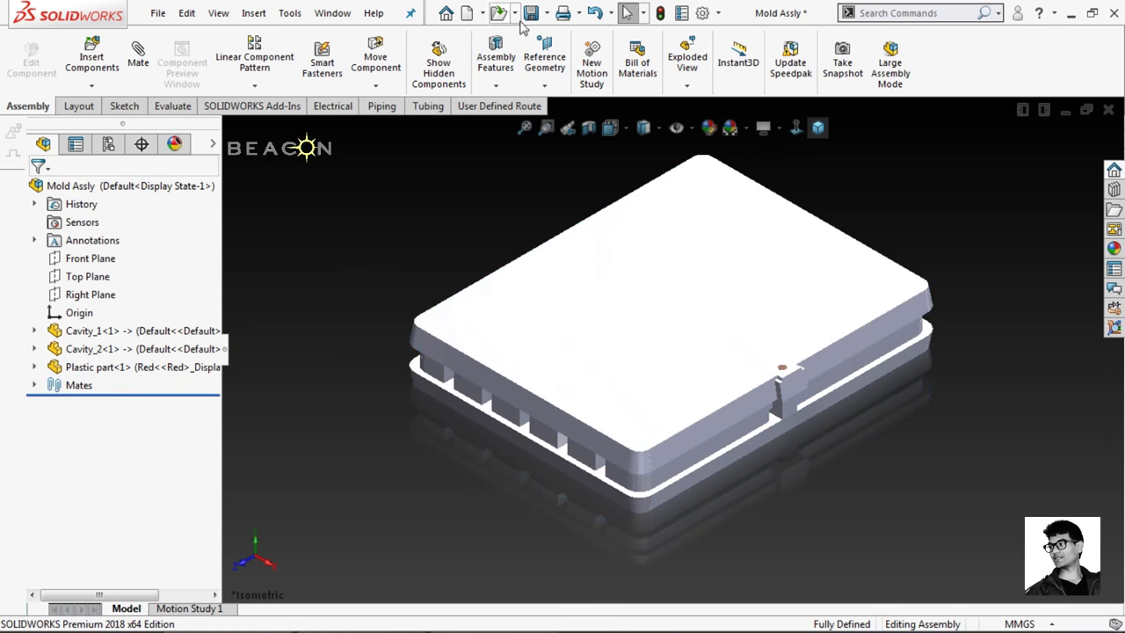
{"action": "left_click", "coordinate": [531, 12]}
{"action": "left_click", "coordinate": [597, 413]}
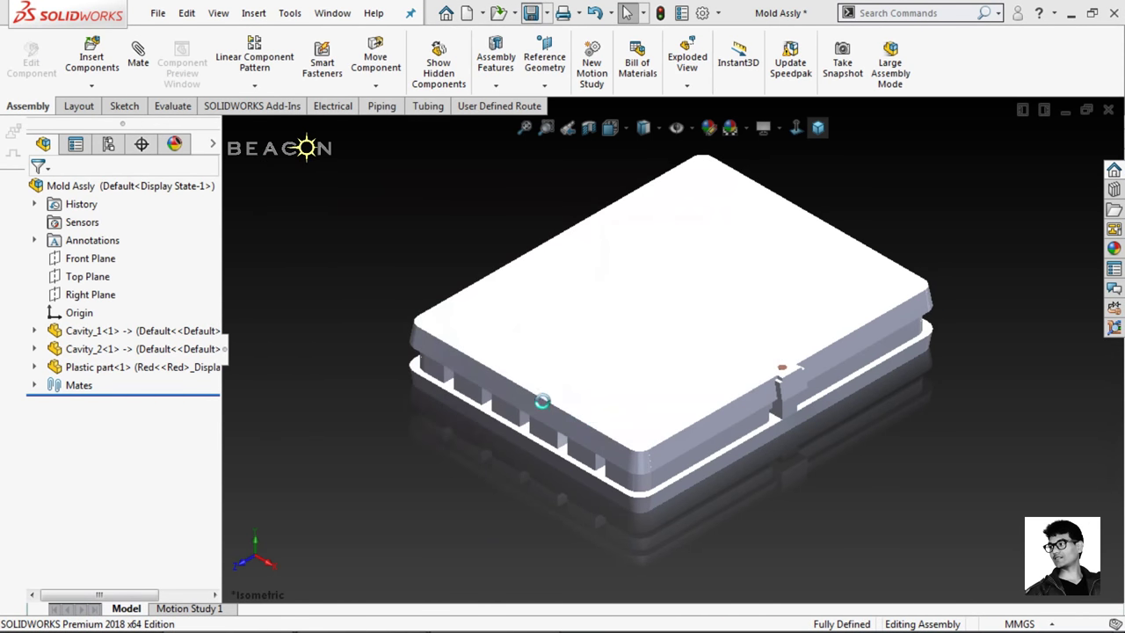